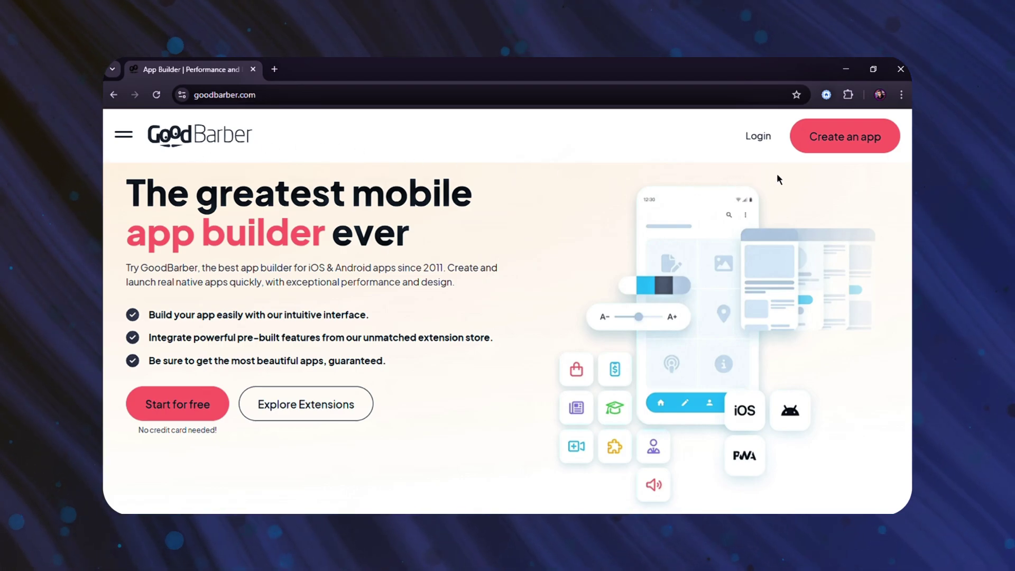
- Browse the app types on the GoodBarber homepage and start creating an app for free
scroll(519, 338, down, 10)
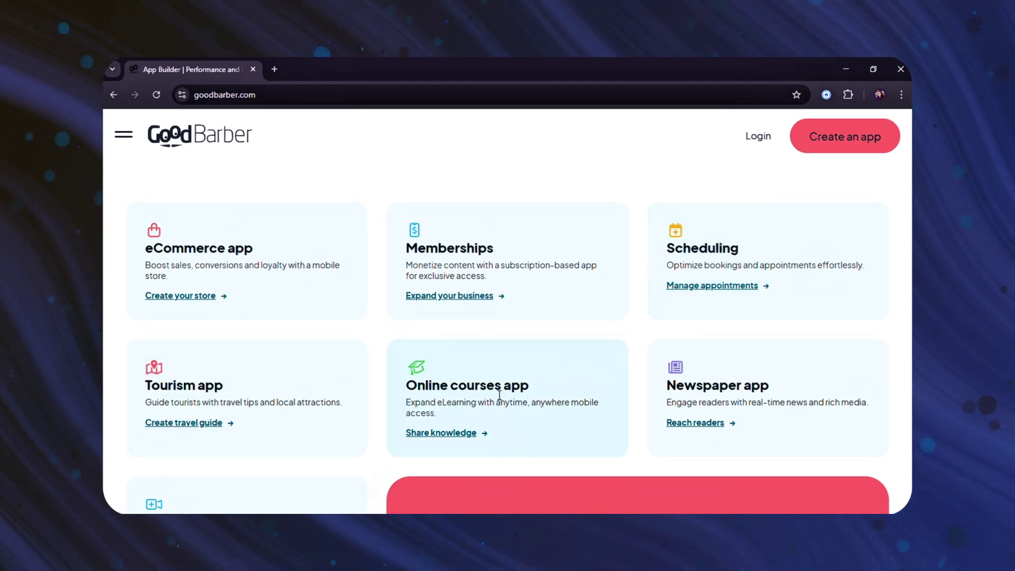
scroll(729, 376, down, 2)
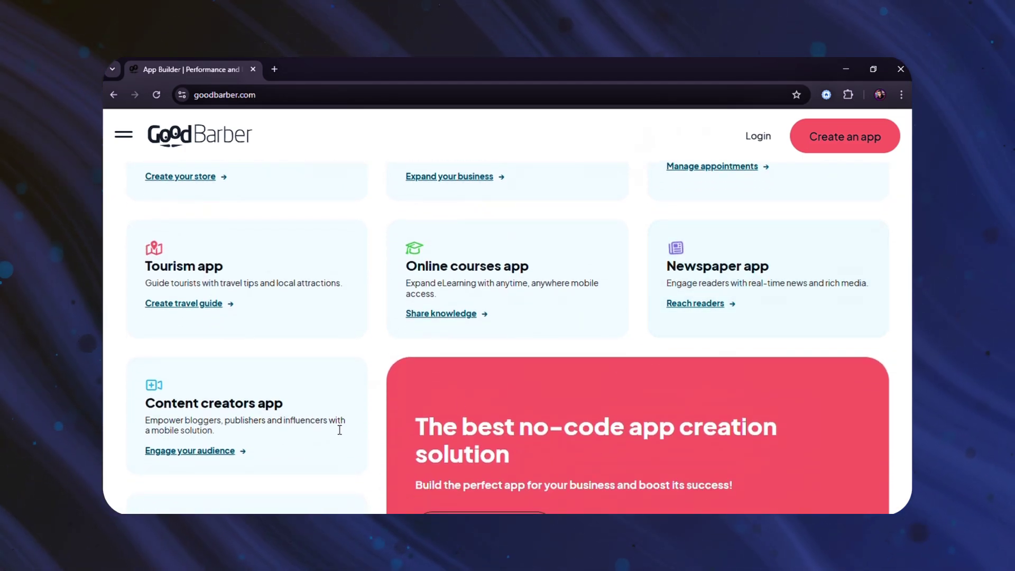
scroll(495, 328, down, 5)
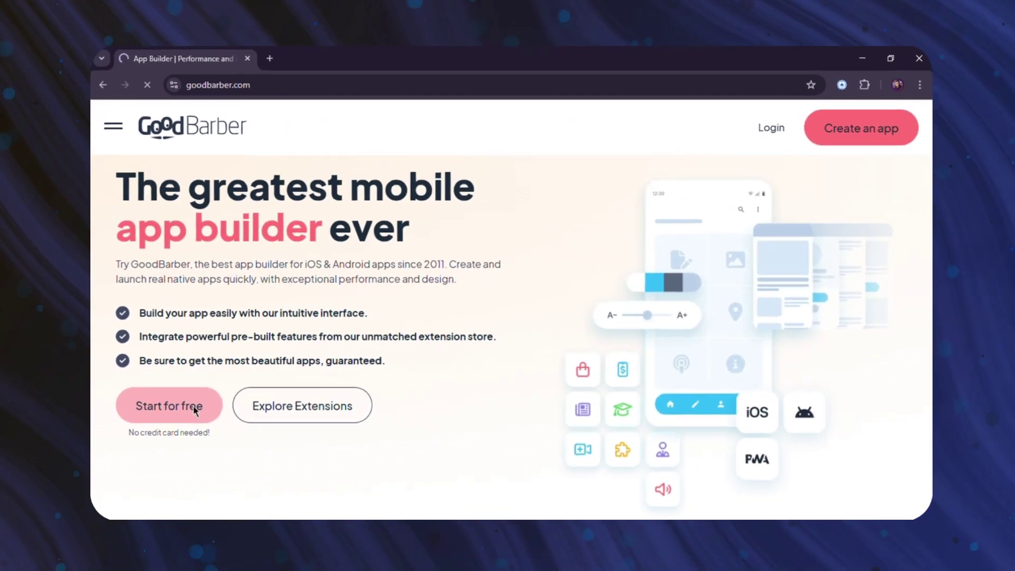
click(134, 432)
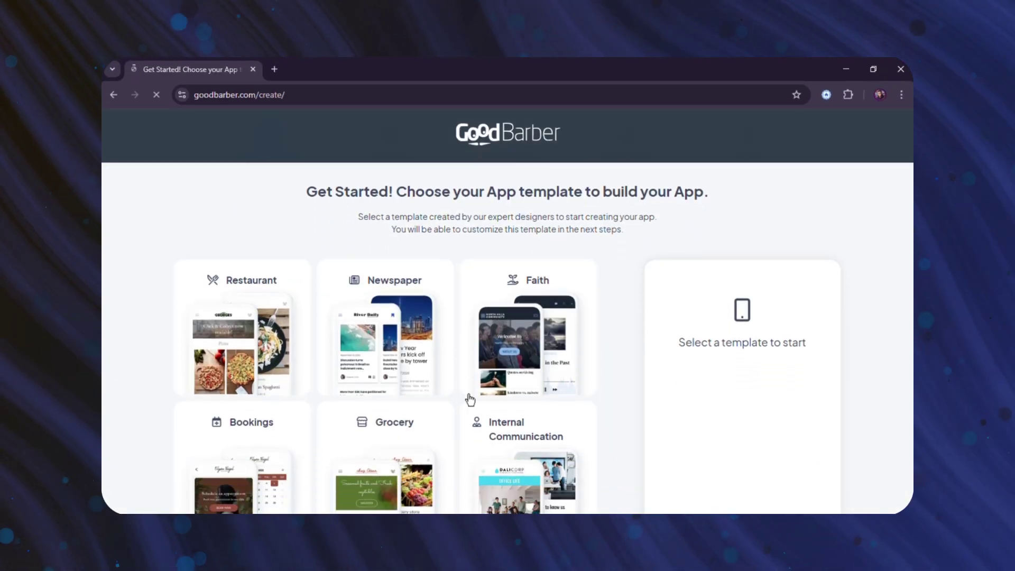
- Look through the app templates, choose the Grocery template, and continue to the theme selection
scroll(470, 400, down, 1)
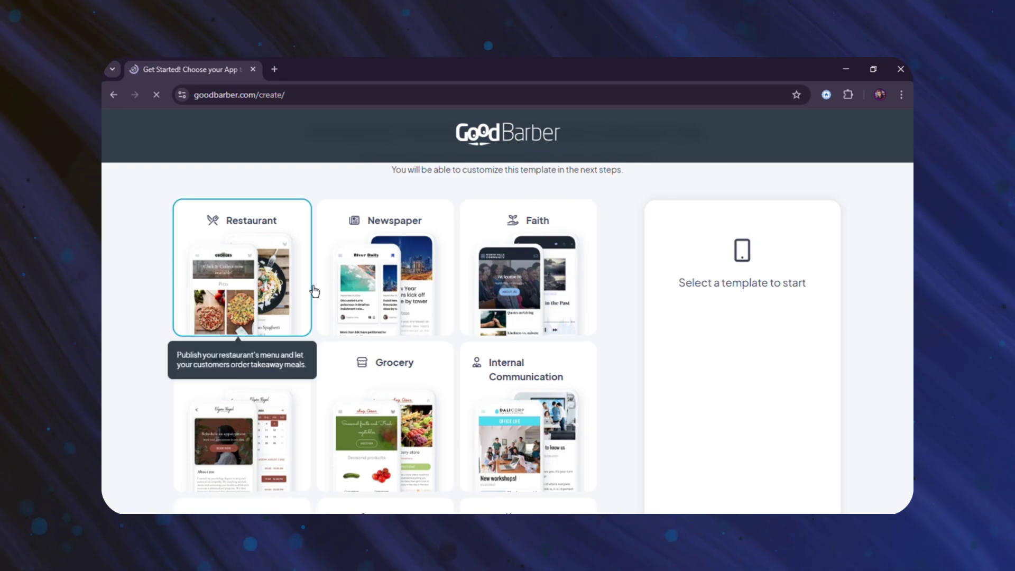
scroll(533, 327, down, 1)
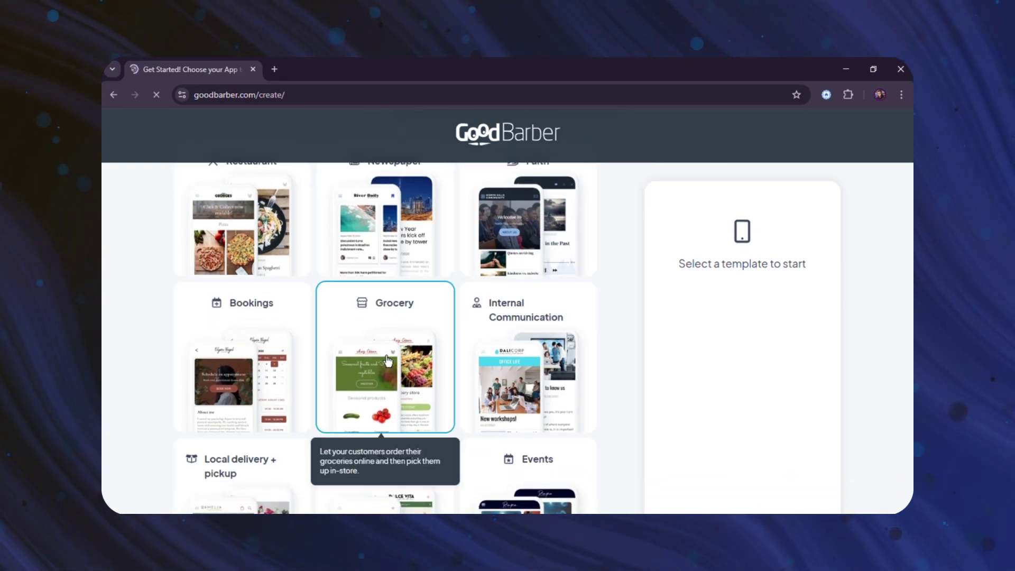
scroll(522, 332, down, 3)
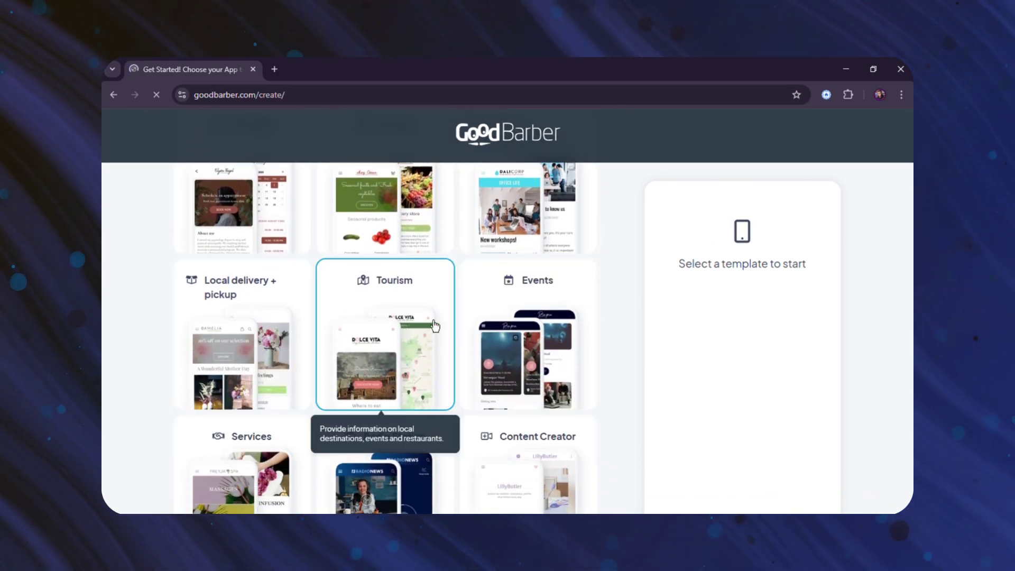
scroll(240, 323, down, 3)
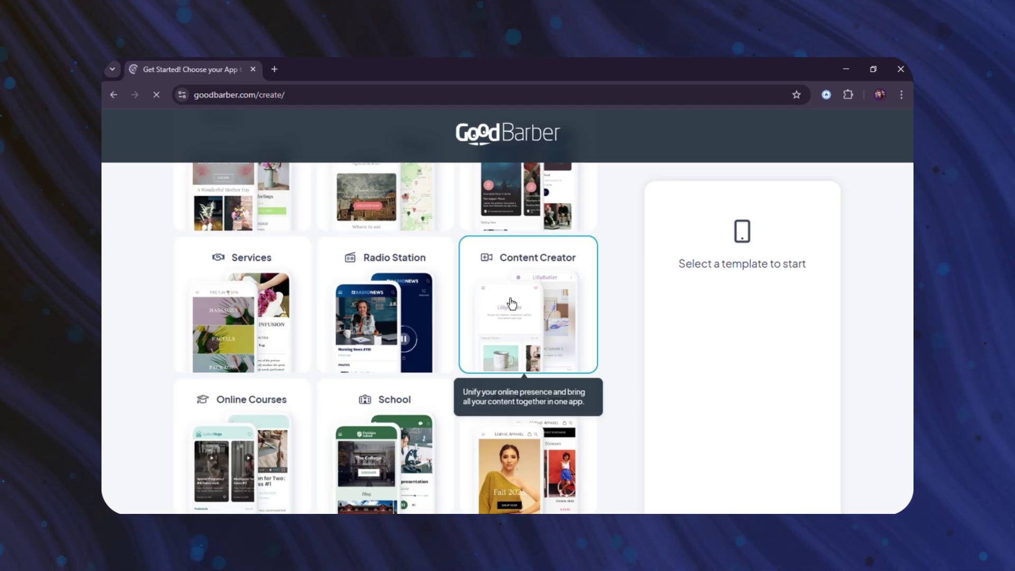
scroll(510, 302, down, 2)
scroll(227, 338, down, 3)
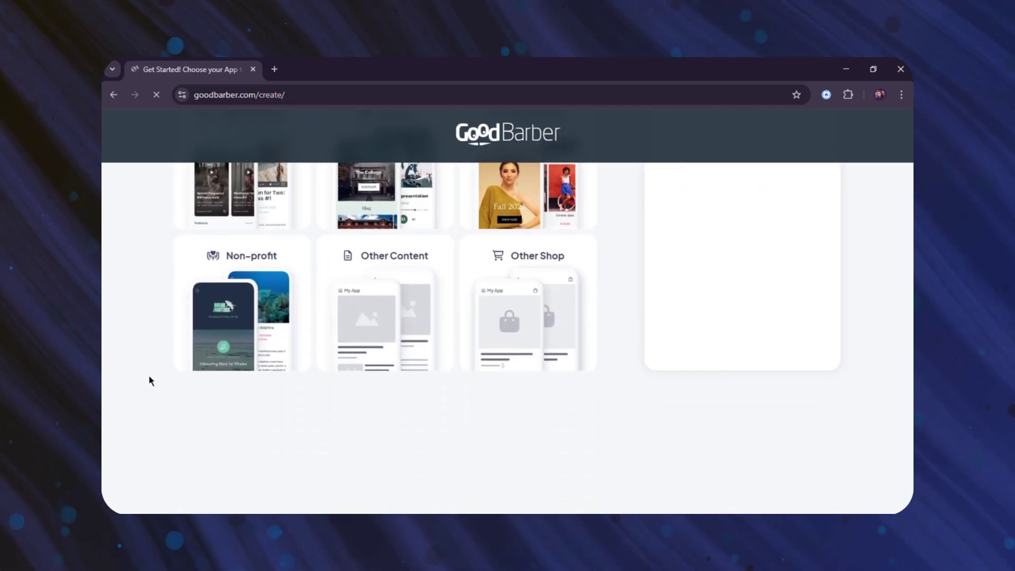
click(392, 382)
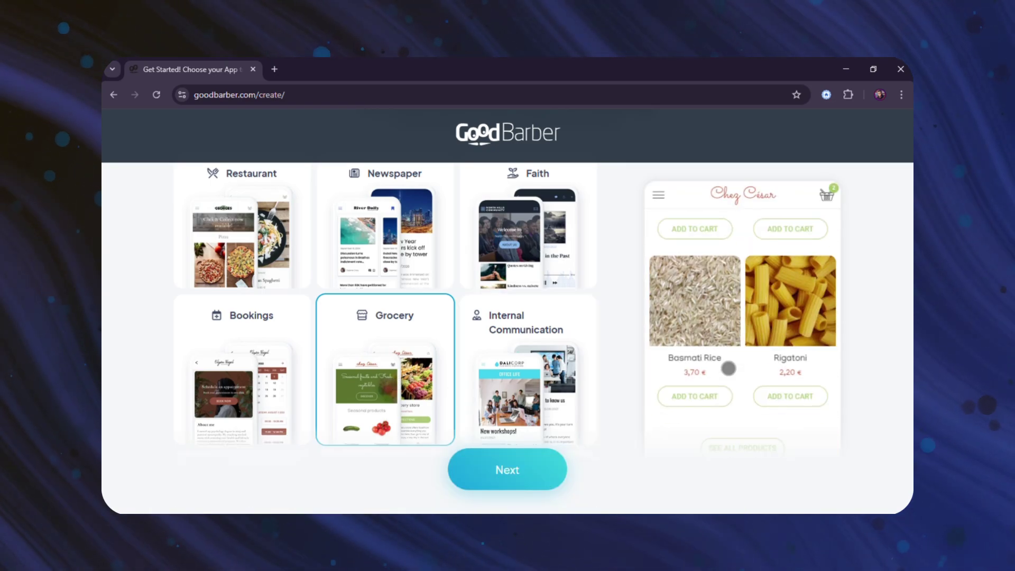
scroll(728, 368, up, 3)
scroll(702, 297, down, 2)
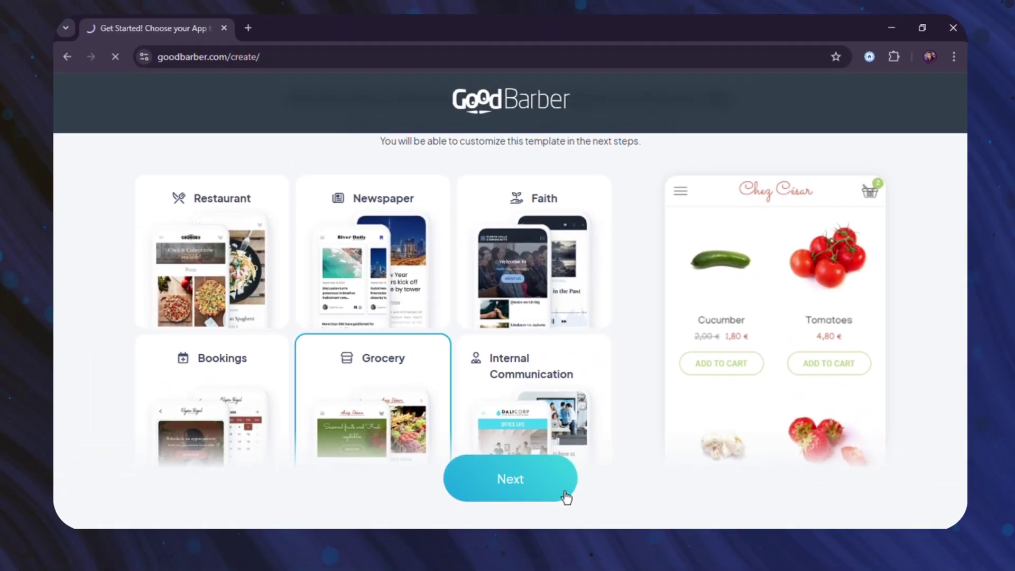
click(547, 475)
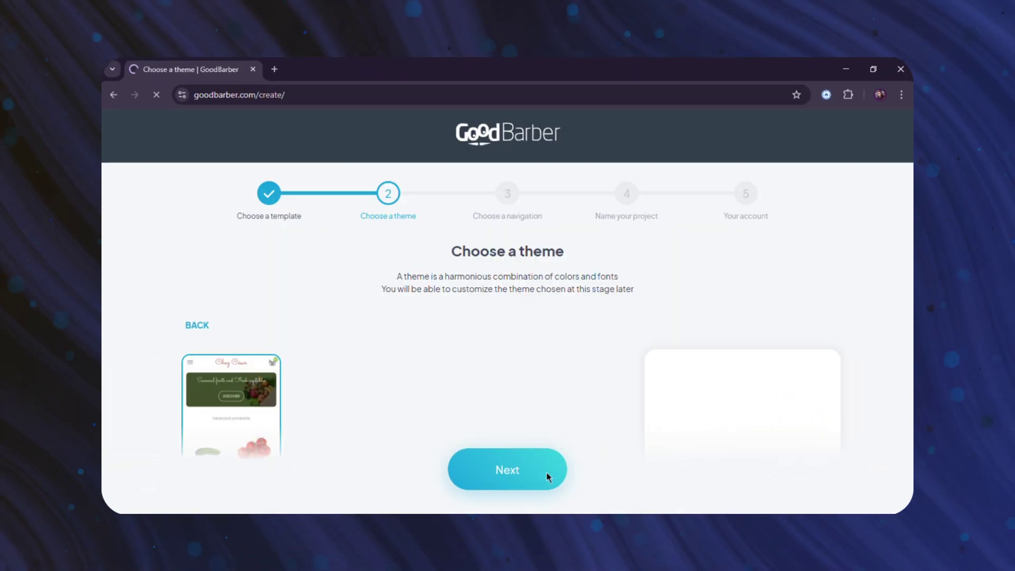
- Choose the grocery theme with the crimson header bar and continue to the navigation selection
scroll(569, 396, down, 4)
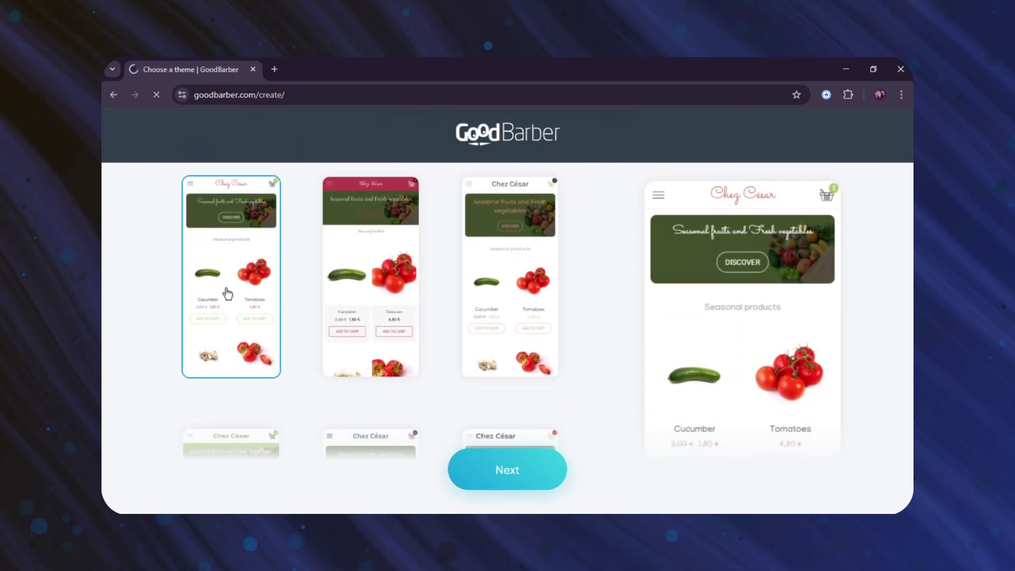
click(391, 304)
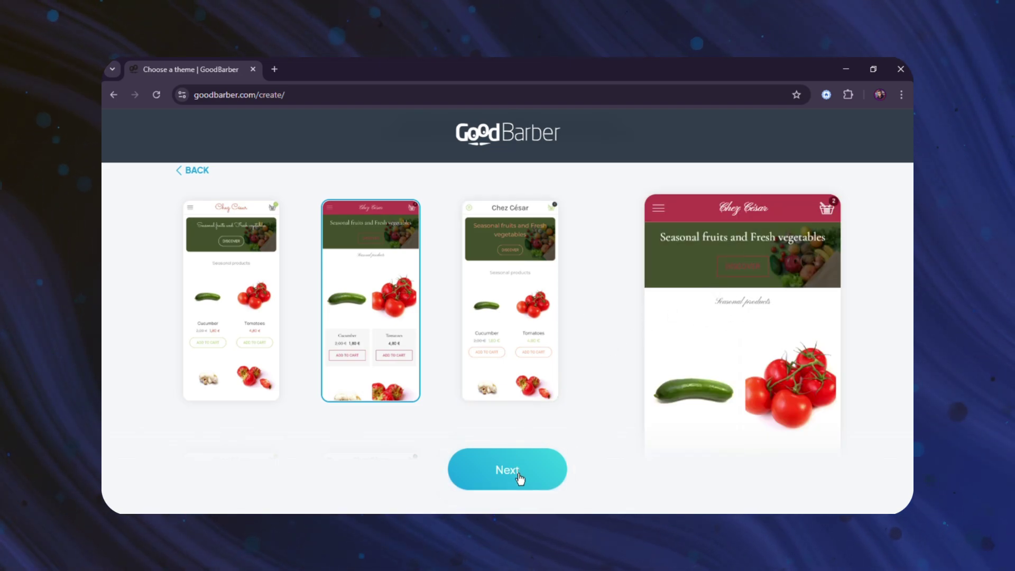
click(545, 472)
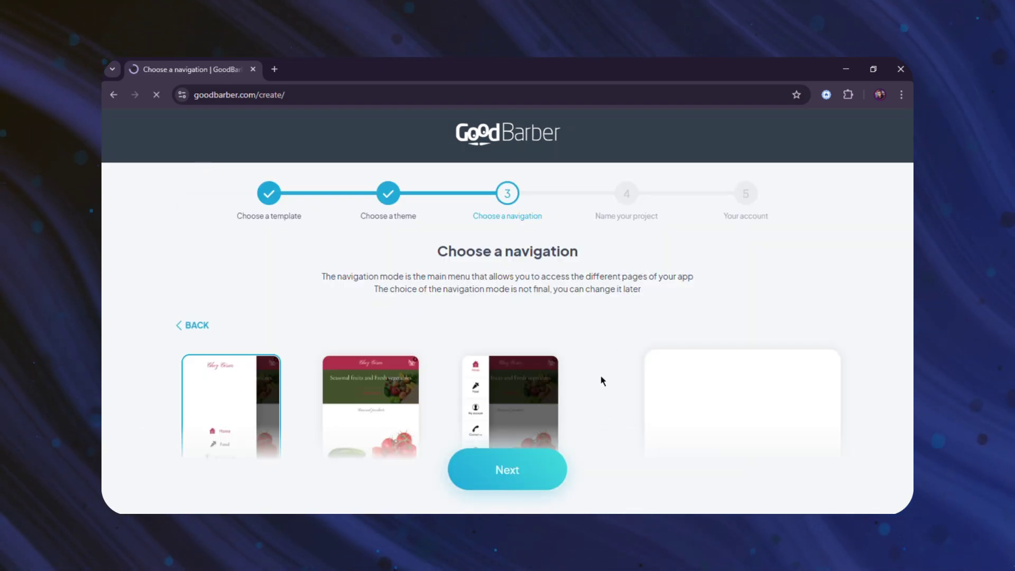
- Choose the narrow icon sidebar as the navigation mode and proceed to the app name field
scroll(602, 380, down, 1)
scroll(581, 380, down, 1)
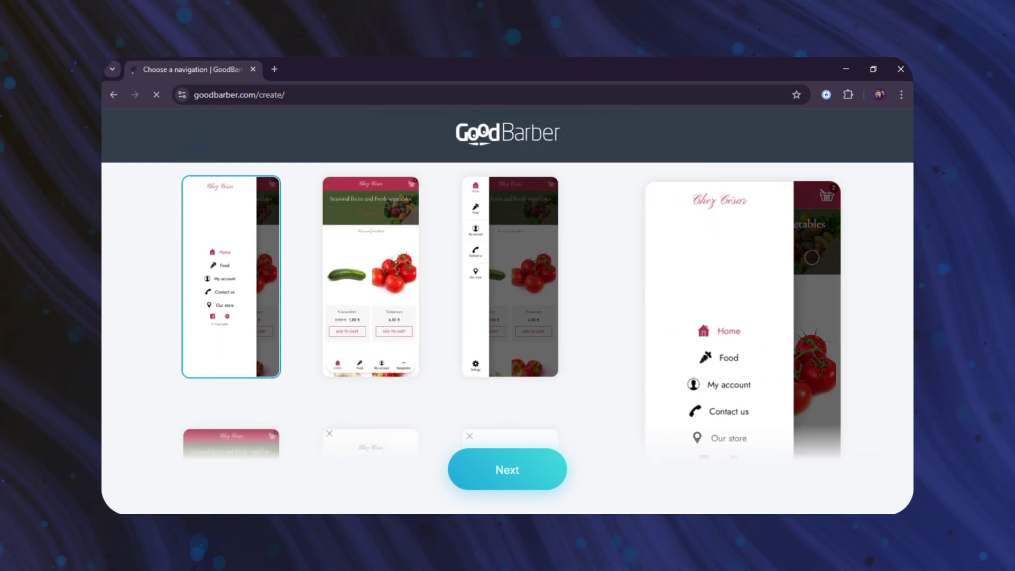
click(374, 279)
click(497, 329)
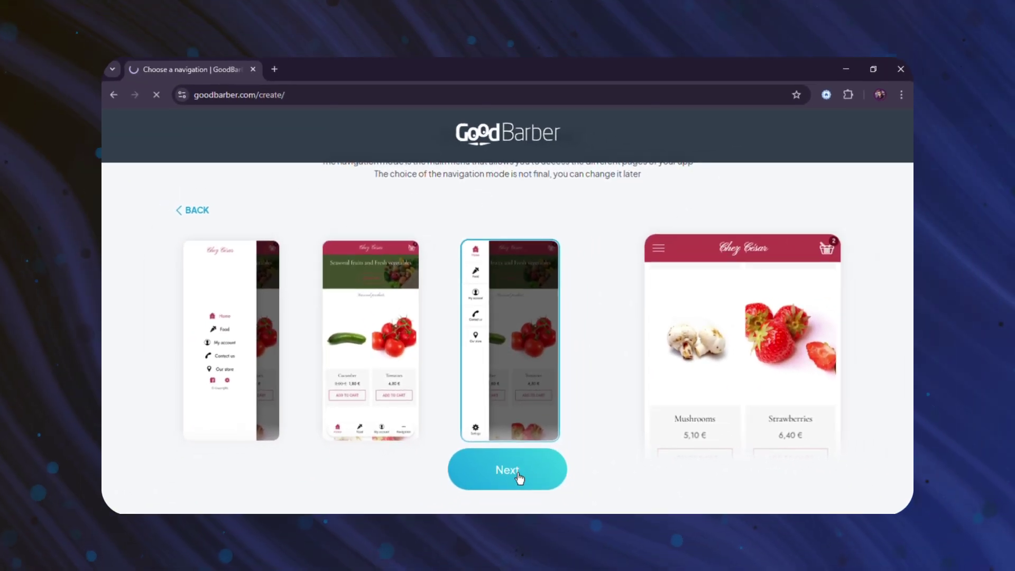
click(511, 468)
scroll(493, 376, down, 3)
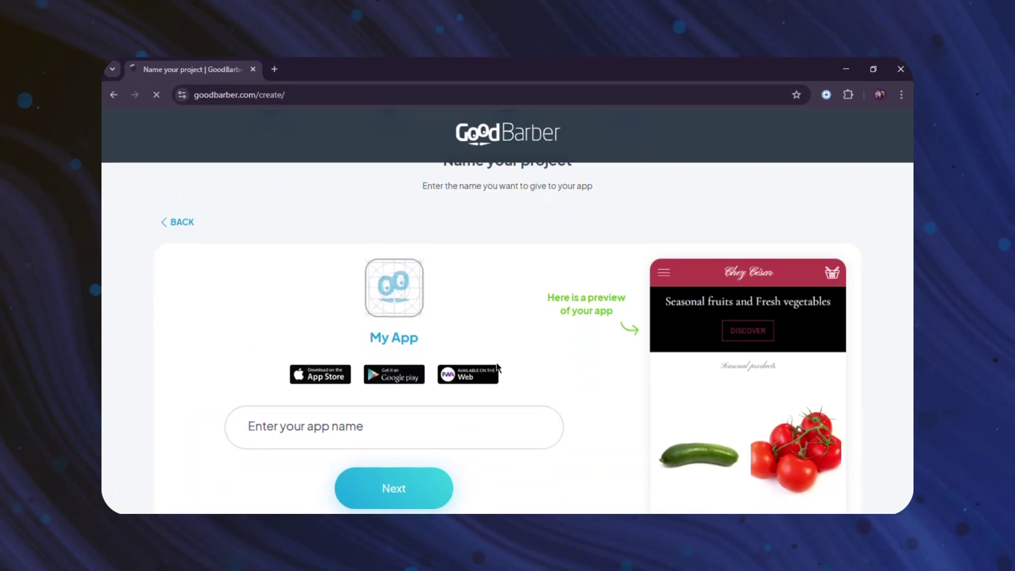
click(438, 355)
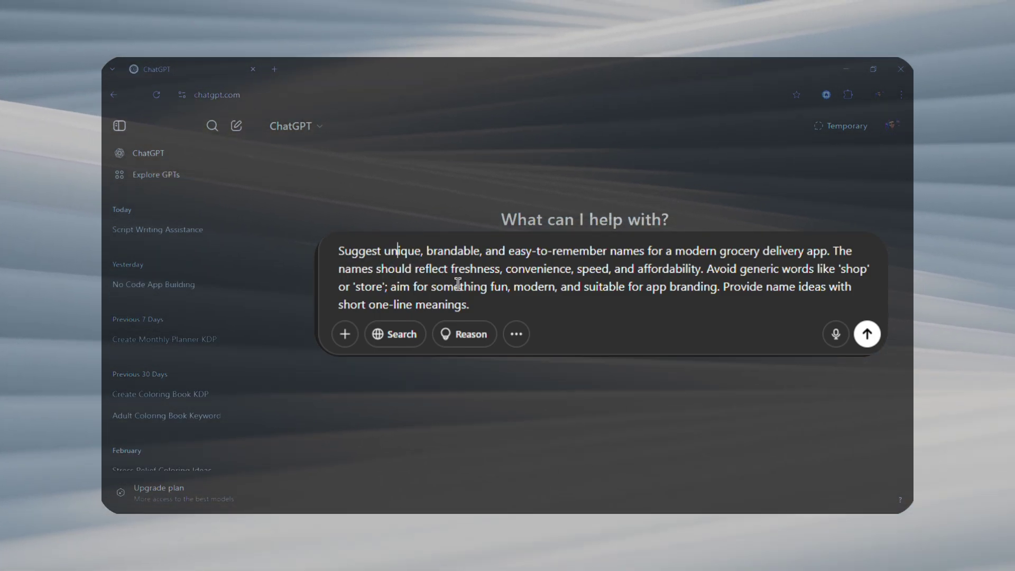
- Switch to ChatGPT and request unique, brandable names for a modern grocery delivery app, each with a short one-line meaning
drag(482, 319, 338, 251)
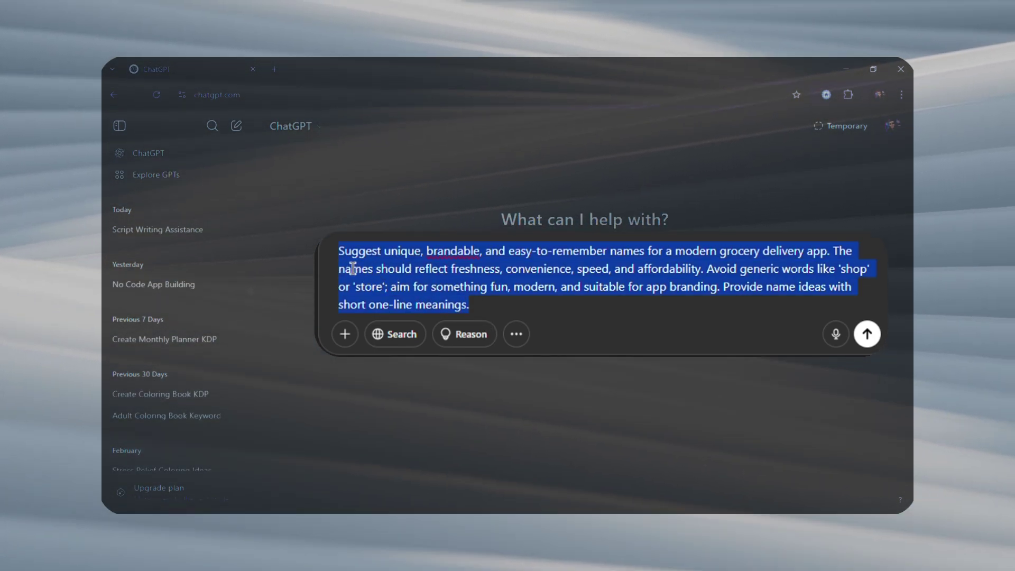
click(522, 311)
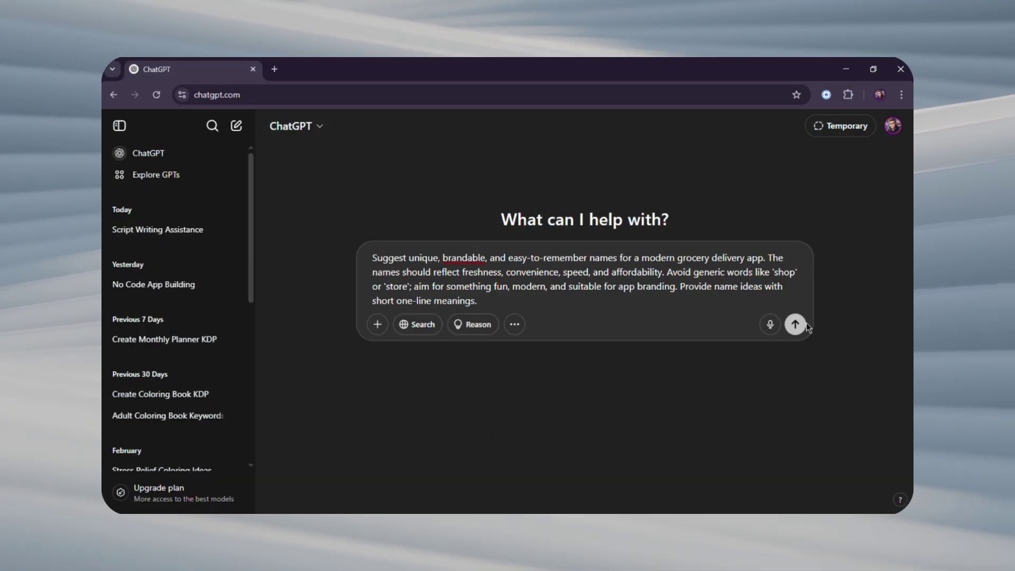
click(801, 326)
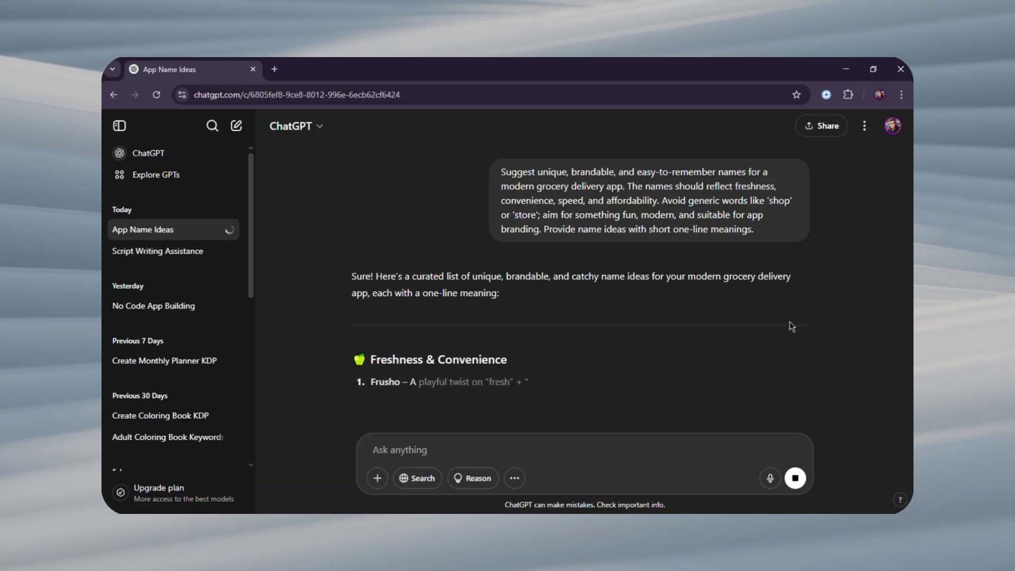
- Review the suggested grocery app names and their meanings across all categories of the answer
scroll(659, 316, down, 2)
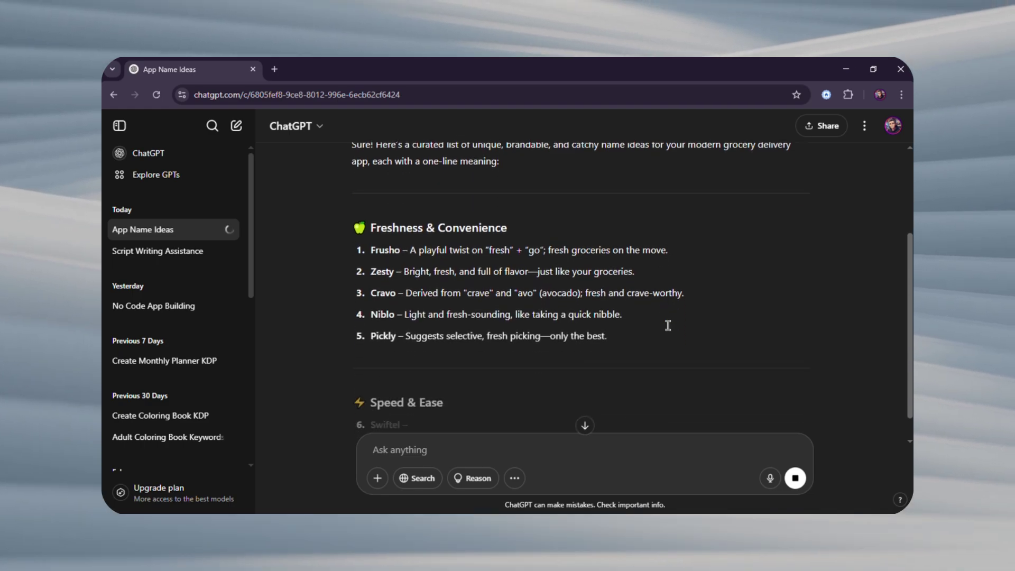
scroll(658, 316, up, 3)
scroll(677, 305, down, 3)
scroll(657, 306, down, 5)
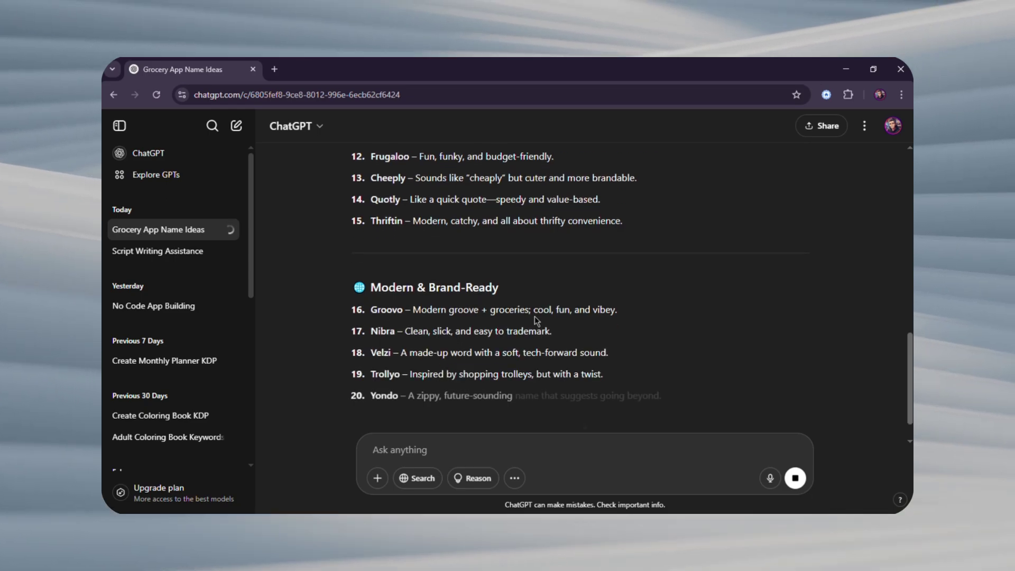
scroll(536, 321, up, 10)
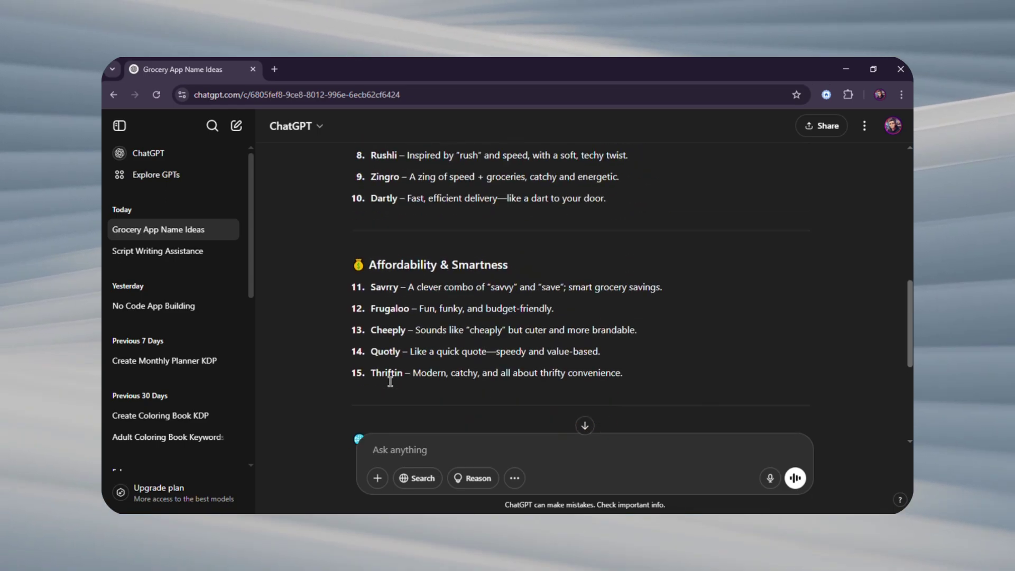
scroll(547, 371, up, 2)
scroll(512, 335, down, 12)
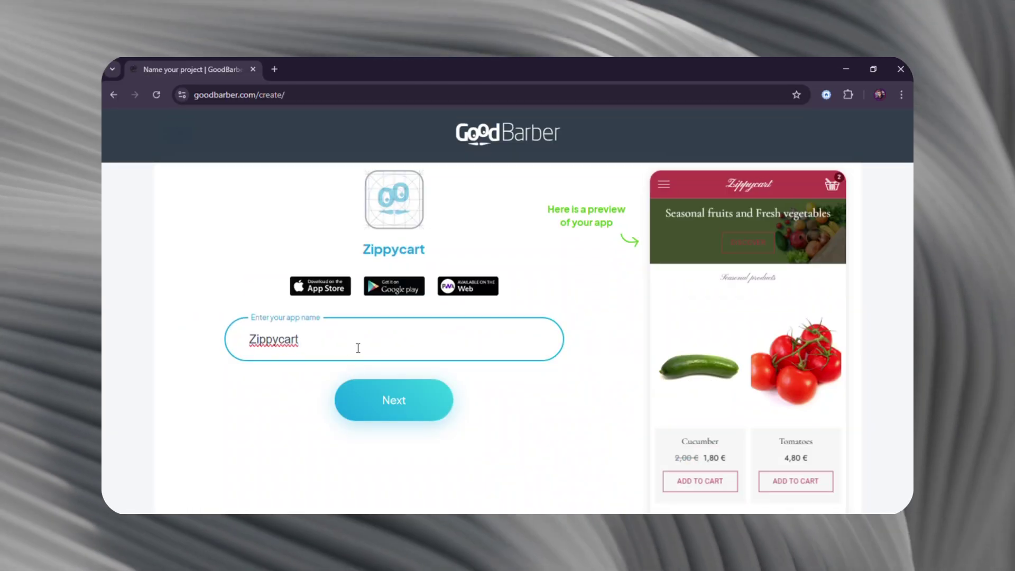
- Return to GoodBarber, name the app Zippycart, check its preview, and continue to the account setup
scroll(463, 415, up, 1)
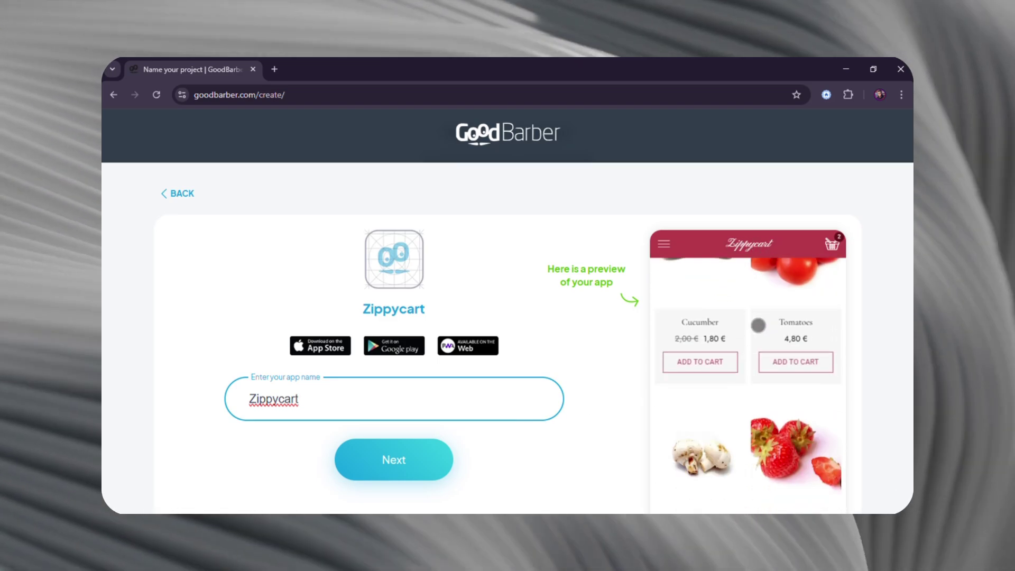
scroll(605, 355, down, 4)
scroll(607, 361, up, 3)
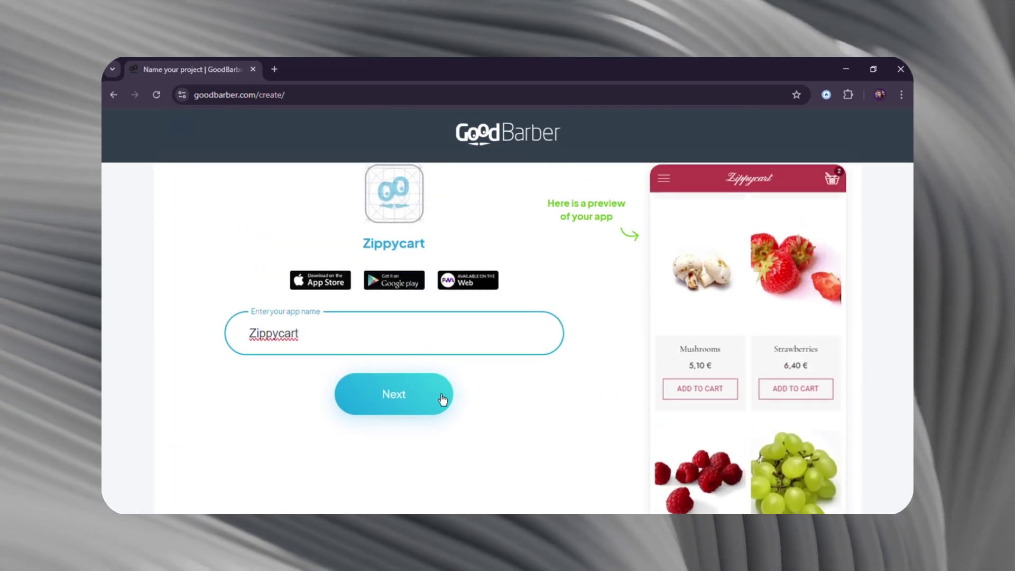
click(444, 397)
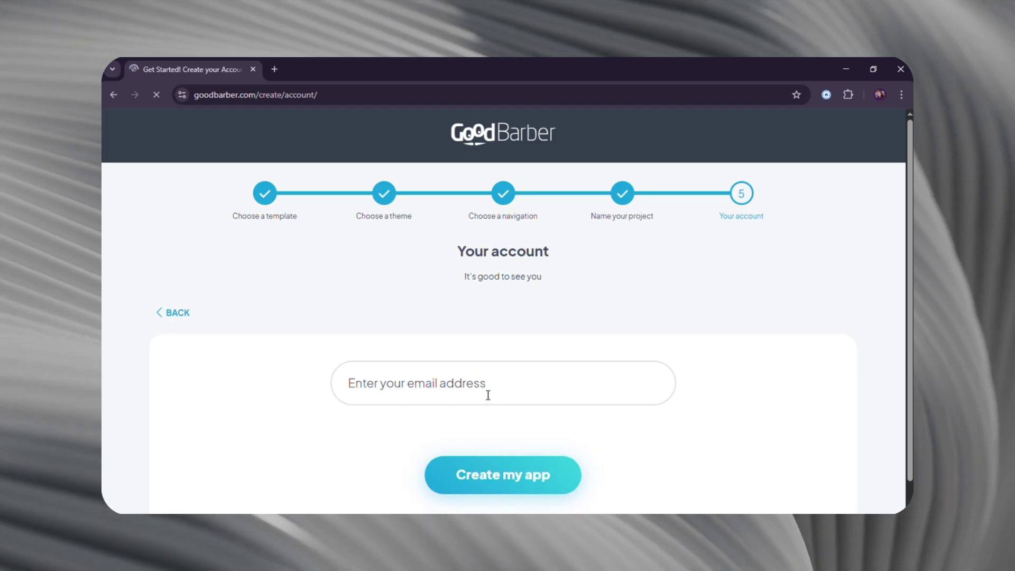
- Enter the account e-mail address and password, accept the general terms, and create the app
click(488, 395)
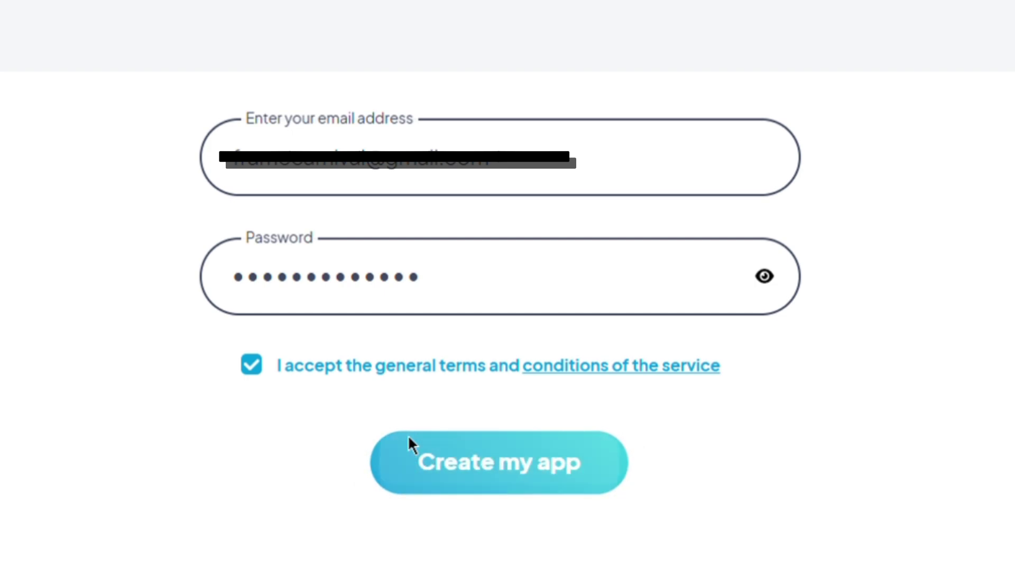
click(449, 463)
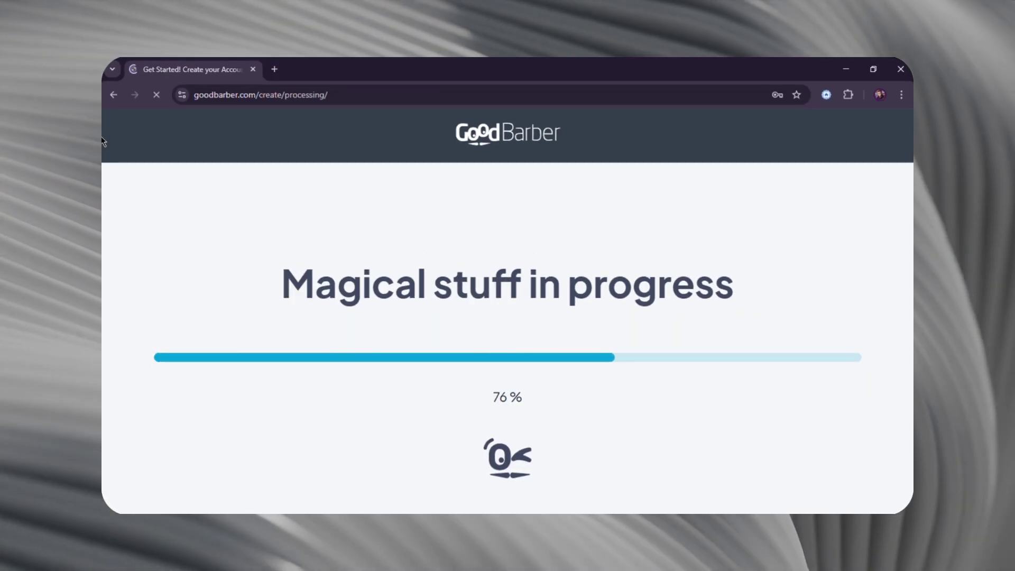
- Open the finished app in its back office and scroll through the grocery app's preview
drag(346, 280, 682, 300)
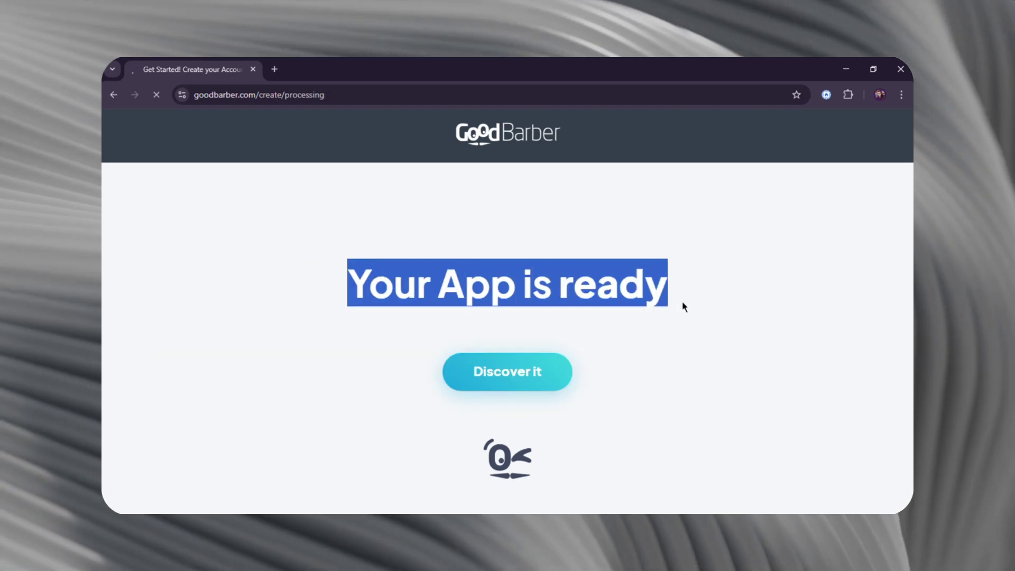
click(676, 319)
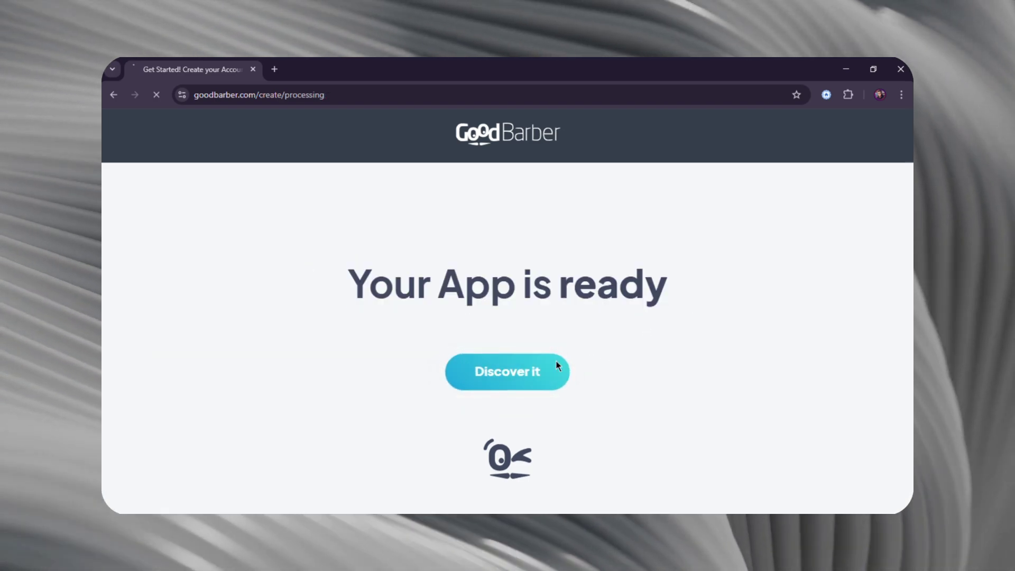
click(552, 372)
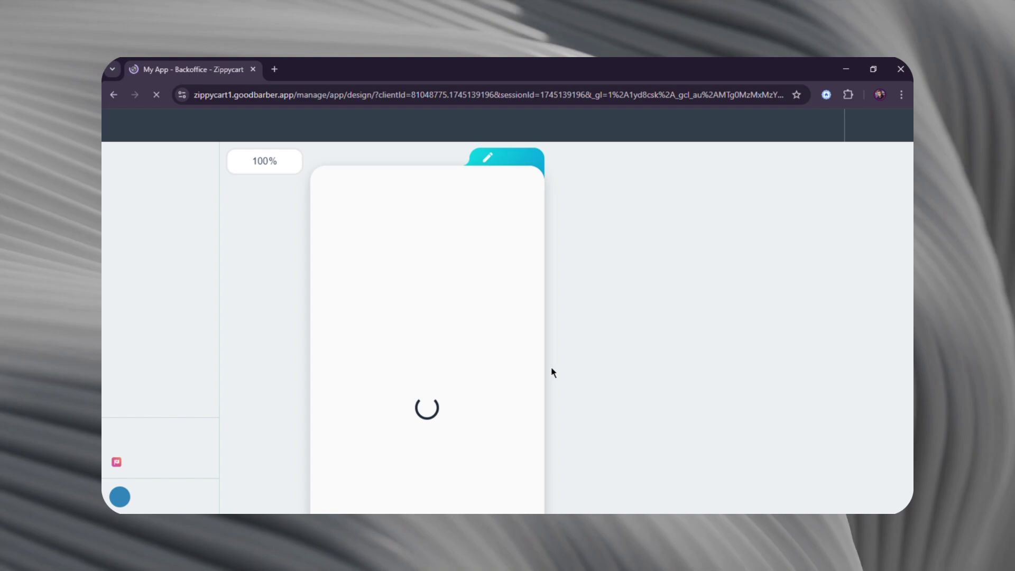
scroll(587, 309, down, 2)
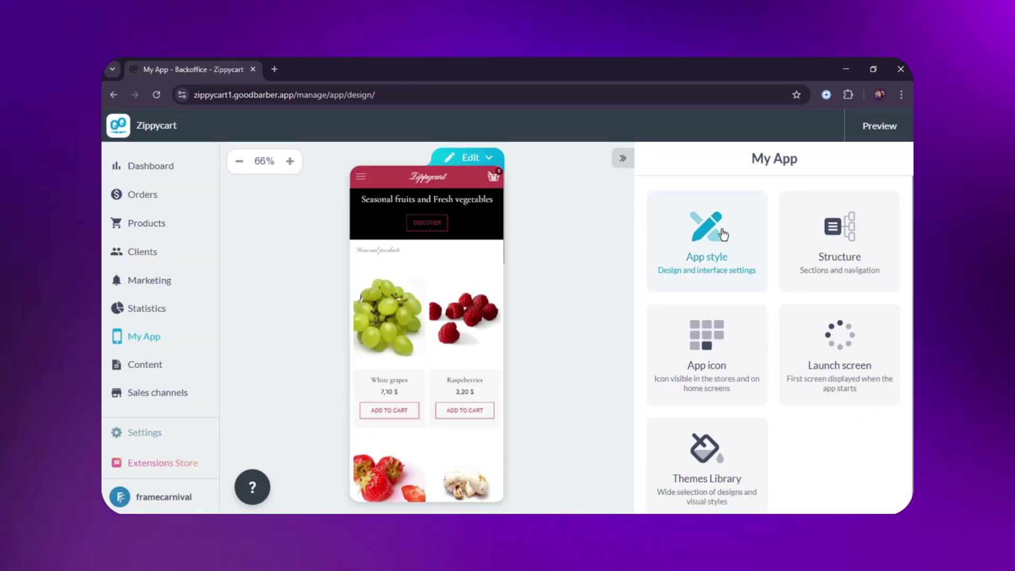
- Open the app style's color settings, try the Midori theme, and select the Lemon color theme
click(723, 234)
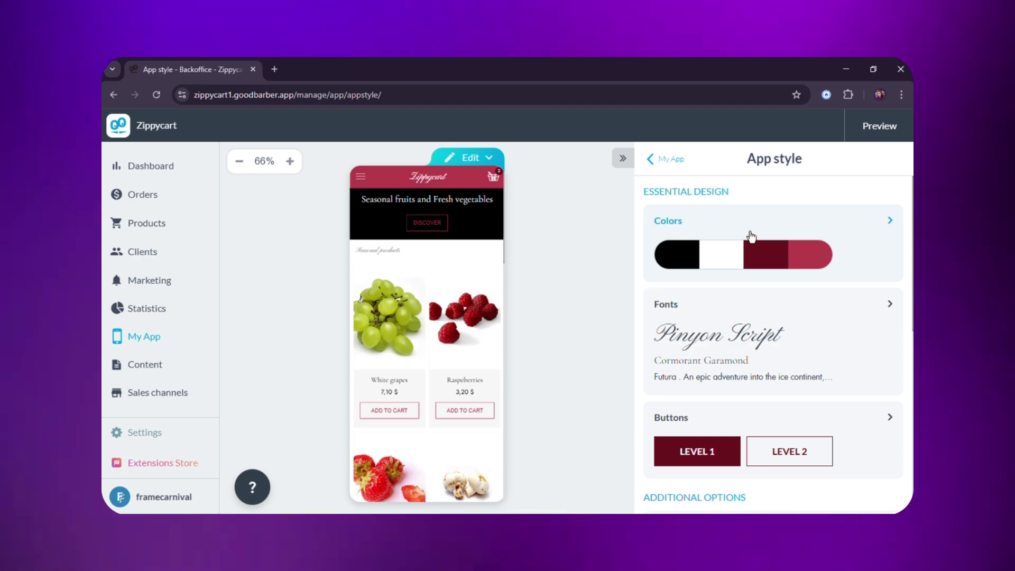
click(750, 232)
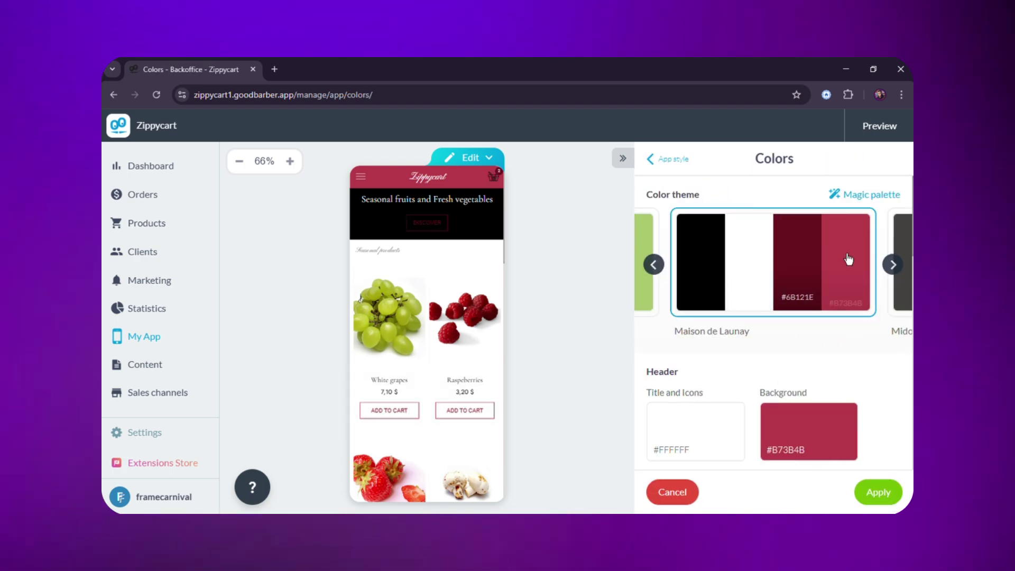
click(898, 276)
click(834, 284)
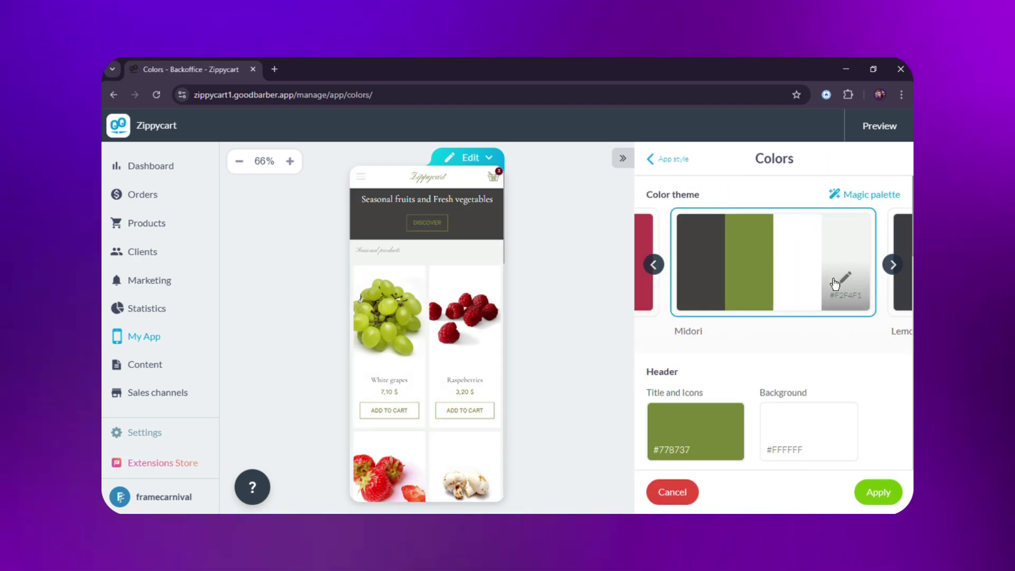
click(893, 265)
click(811, 276)
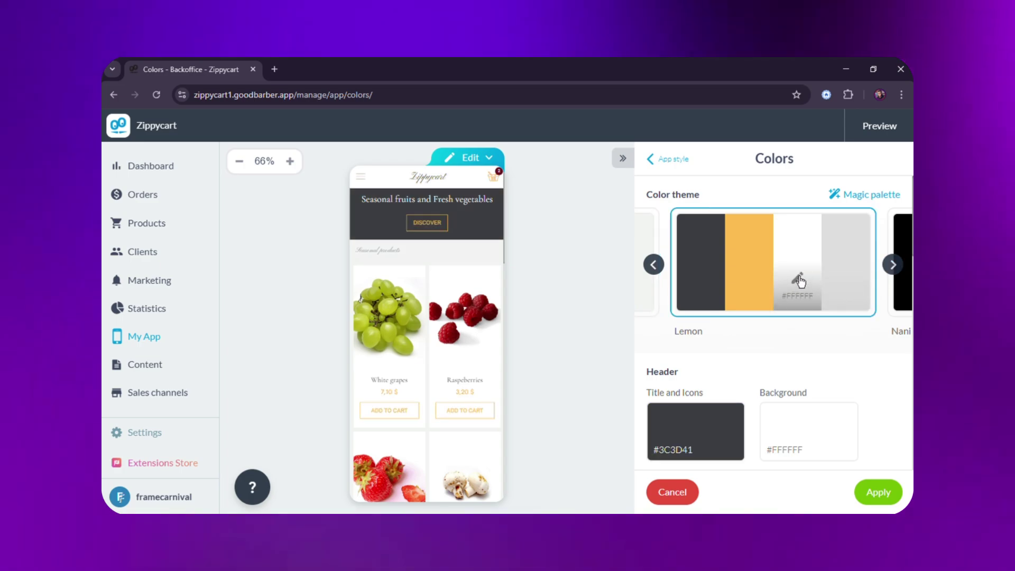
- Browse the other color themes and review the individual header, primary, secondary and button colors of the selected theme
click(893, 264)
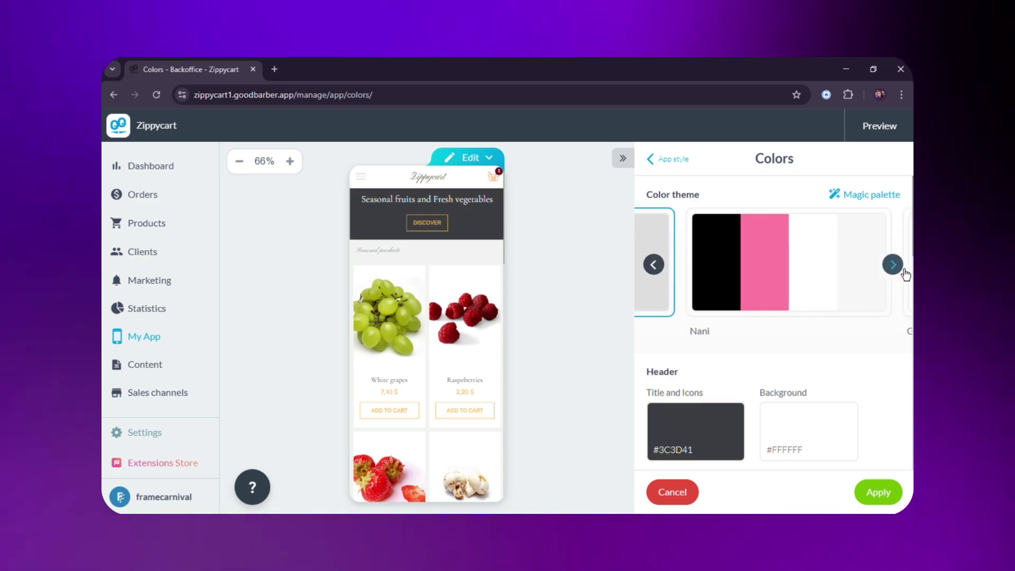
click(899, 272)
click(900, 272)
click(900, 272)
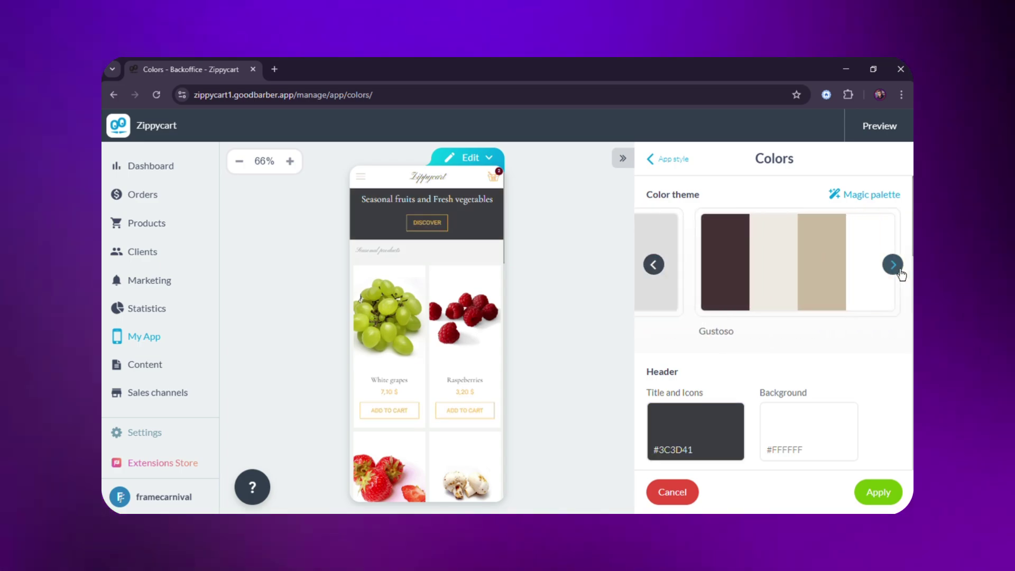
click(900, 273)
click(900, 272)
click(895, 265)
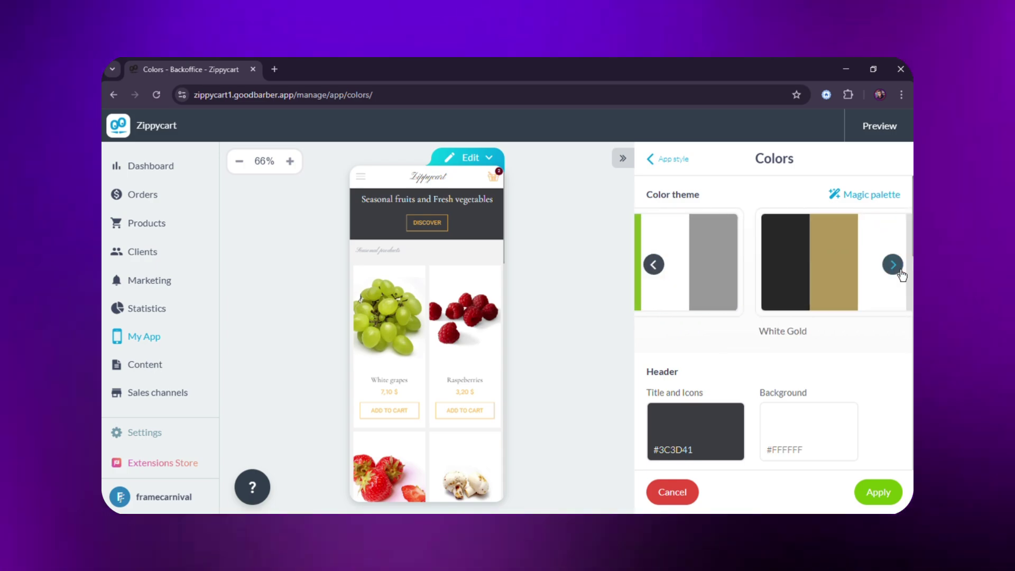
scroll(842, 304, down, 9)
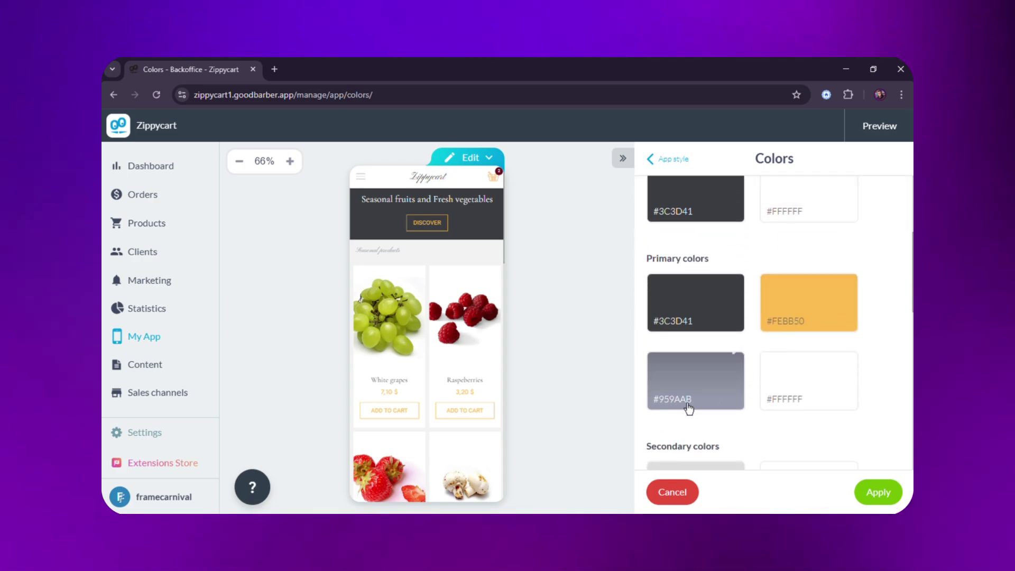
scroll(714, 362, down, 12)
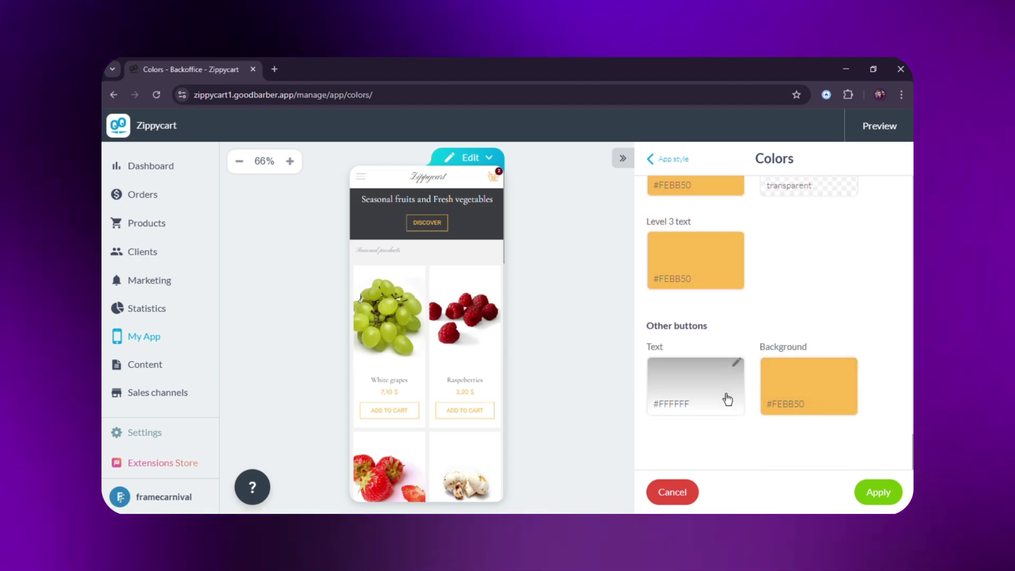
scroll(769, 371, up, 5)
scroll(774, 369, up, 10)
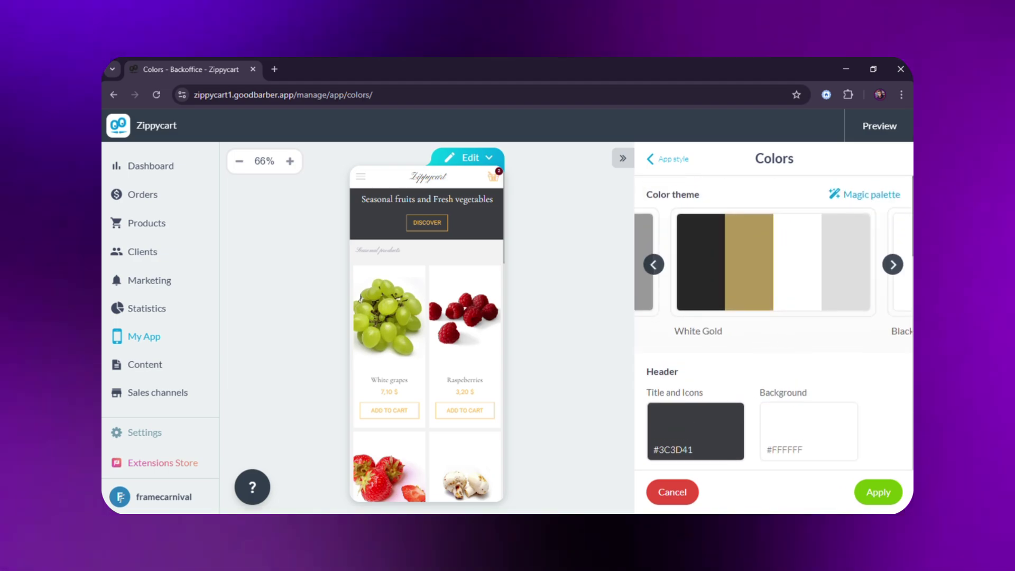
- Apply the Lemon colors to the app and return to the app style overview
click(888, 493)
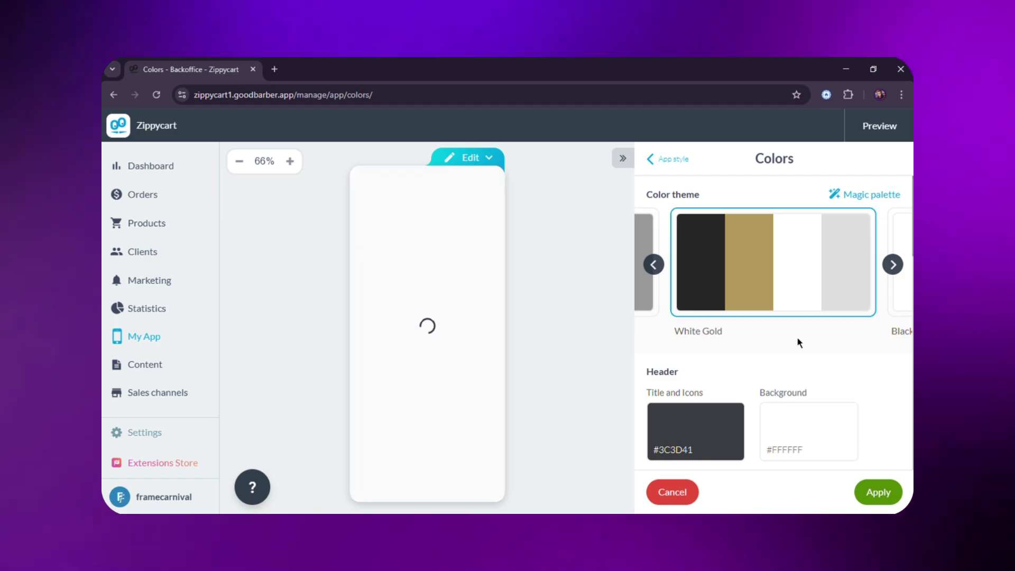
scroll(759, 288, down, 1)
scroll(758, 283, up, 1)
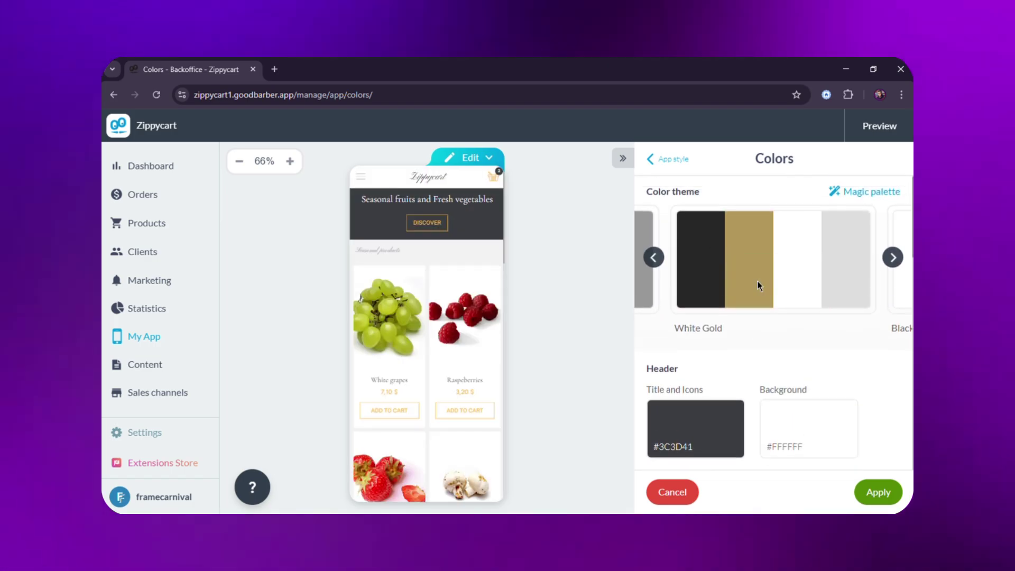
click(648, 159)
- Open the font settings, browse the font themes, and select Corner Shop
click(762, 340)
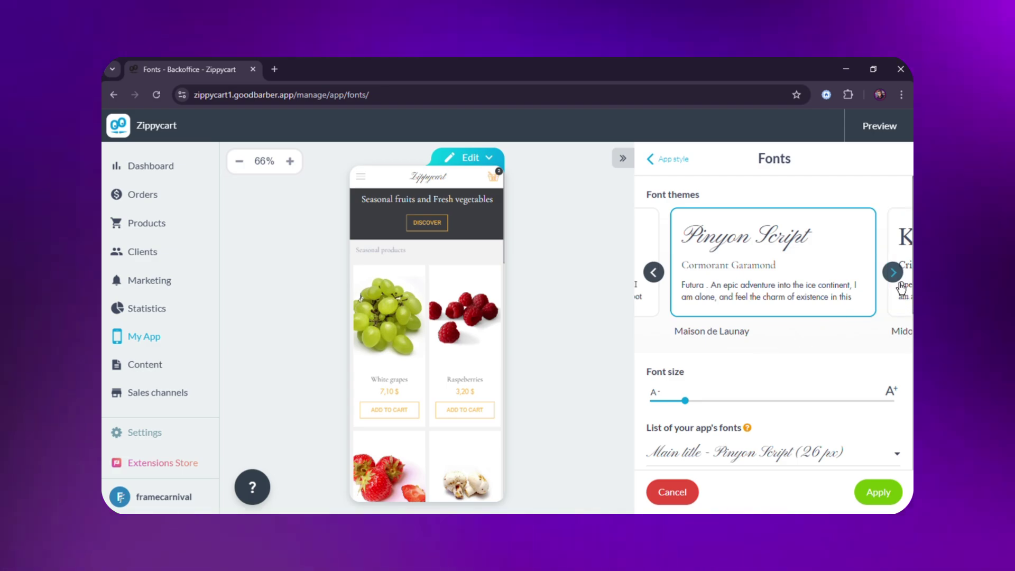
click(890, 272)
click(892, 273)
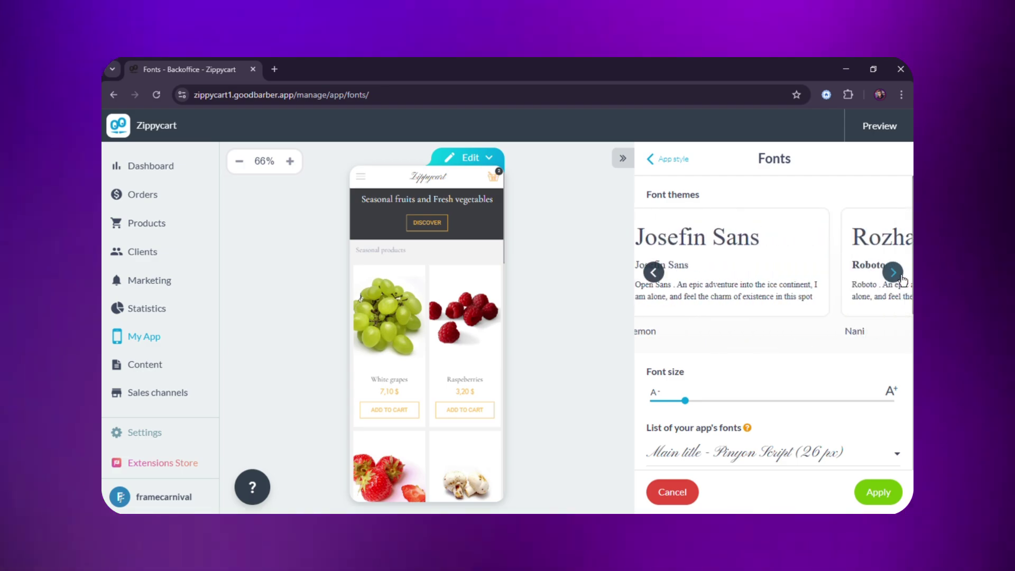
click(892, 273)
click(892, 272)
click(838, 272)
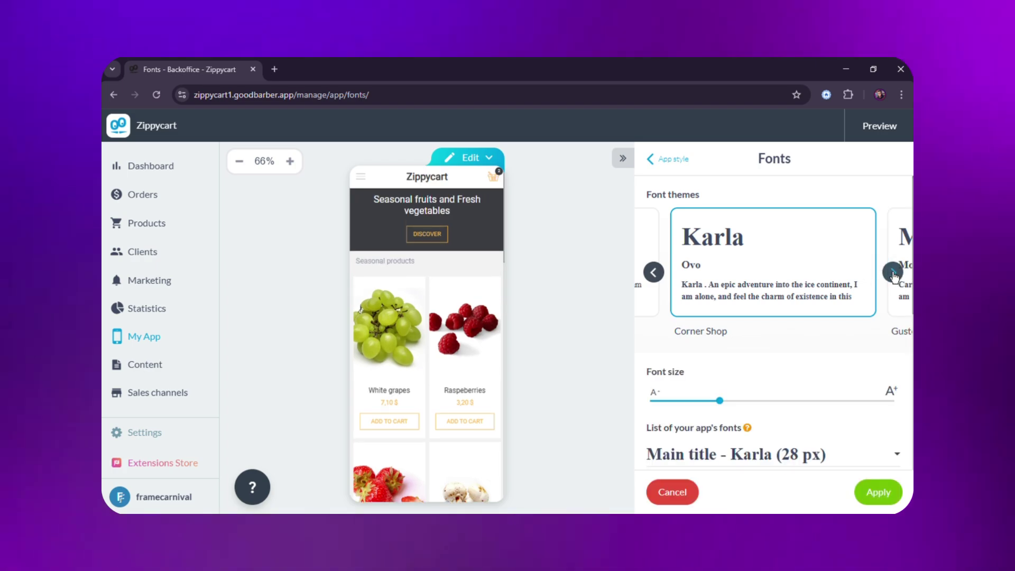
- Try the Gustoso font theme, switch back to Corner Shop, and review its list of fonts
click(893, 272)
click(803, 268)
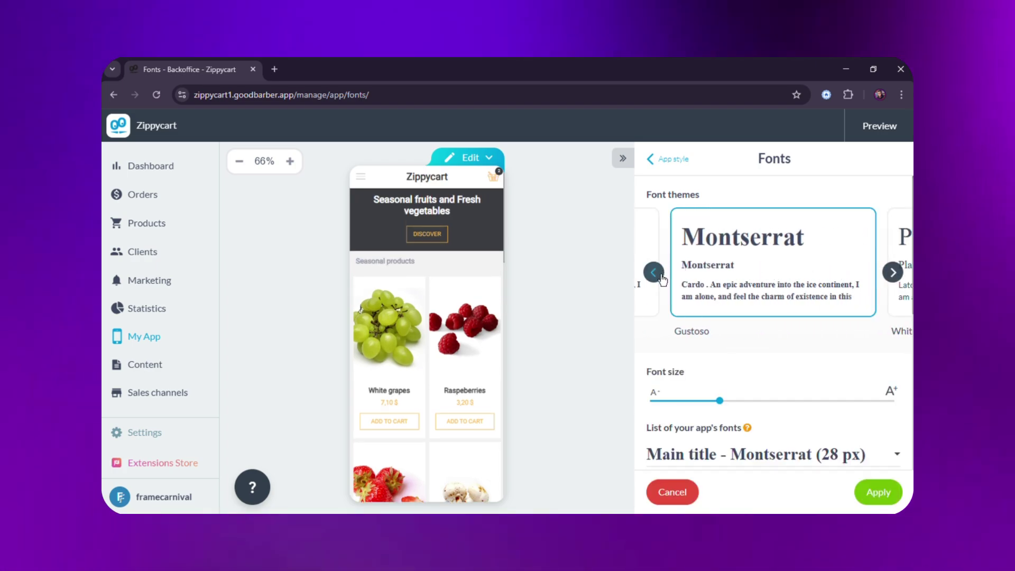
click(655, 272)
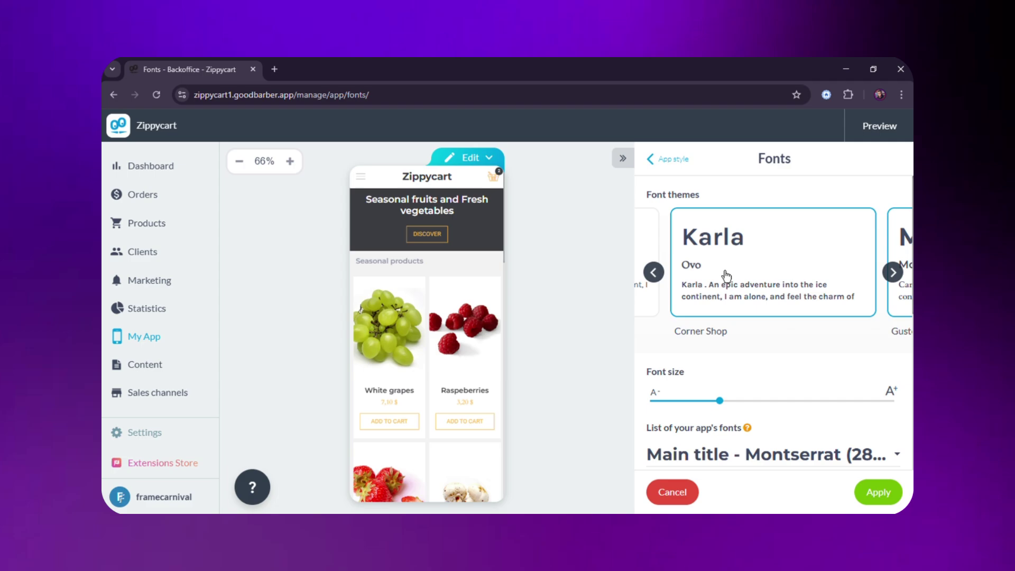
scroll(750, 275, down, 8)
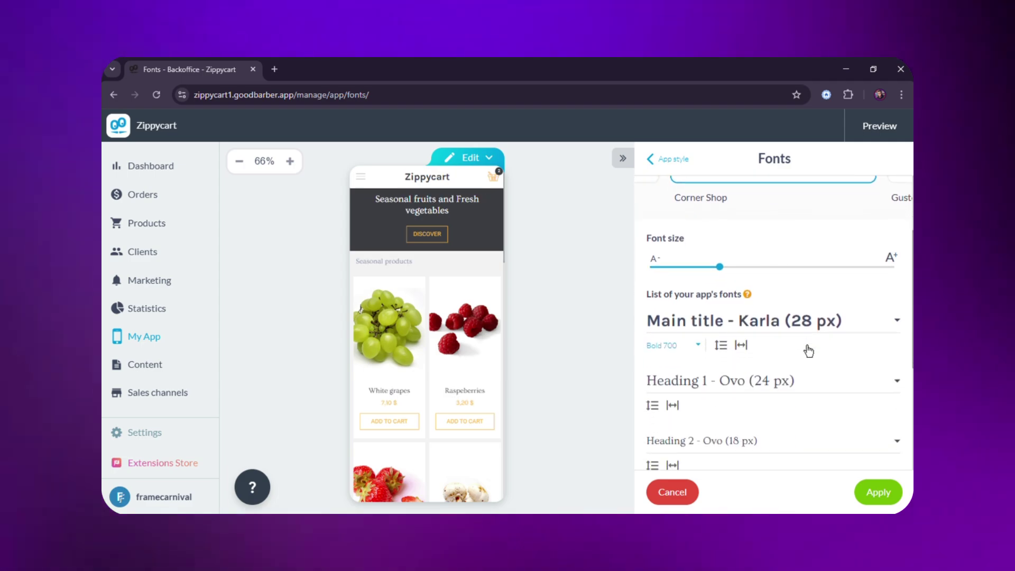
scroll(806, 349, up, 6)
scroll(754, 378, up, 5)
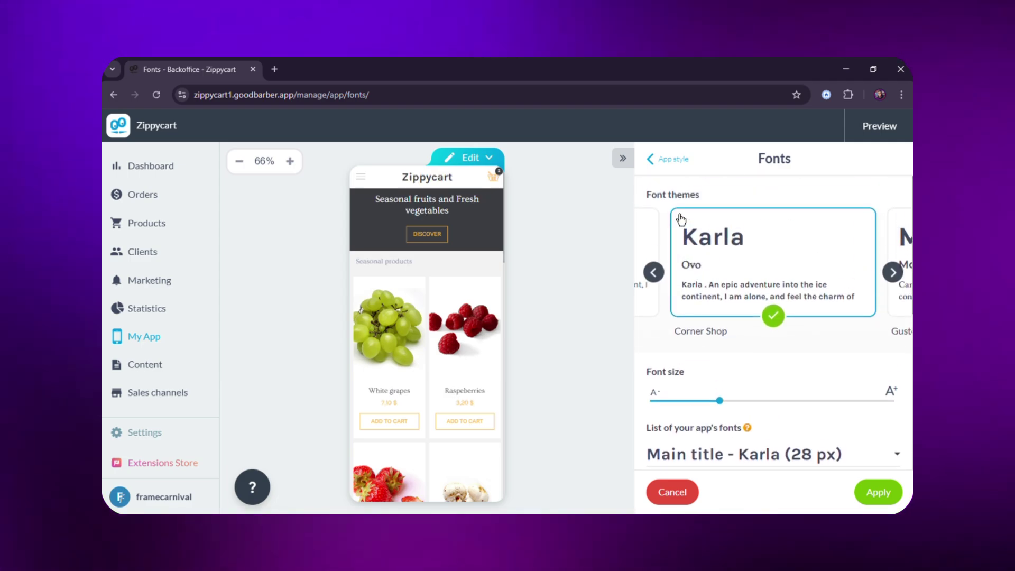
- Open the button settings, compare the Rounded and Square styles, and set the buttons style to Round
click(663, 159)
scroll(777, 342, down, 3)
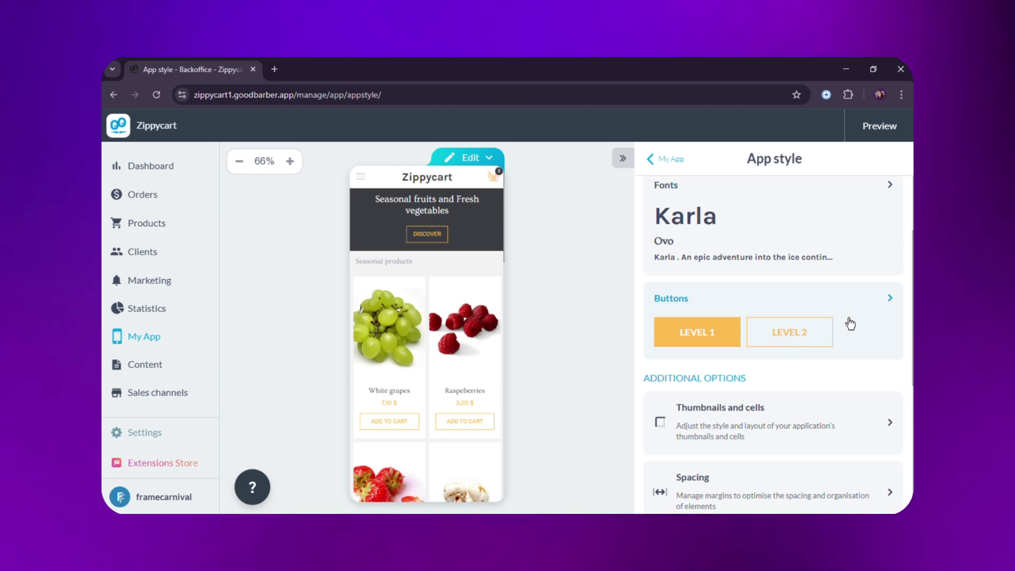
click(874, 295)
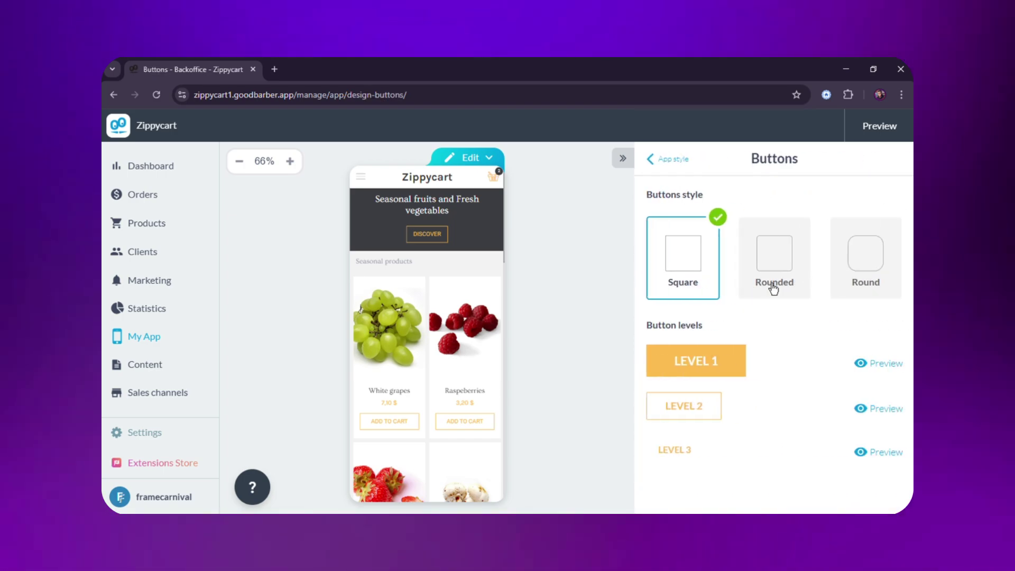
click(786, 288)
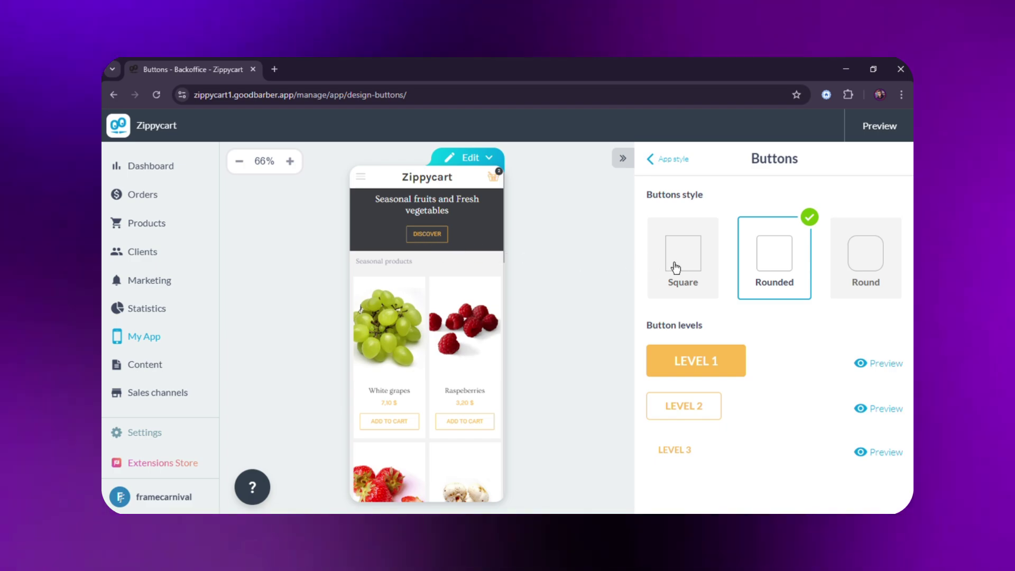
click(706, 261)
click(782, 262)
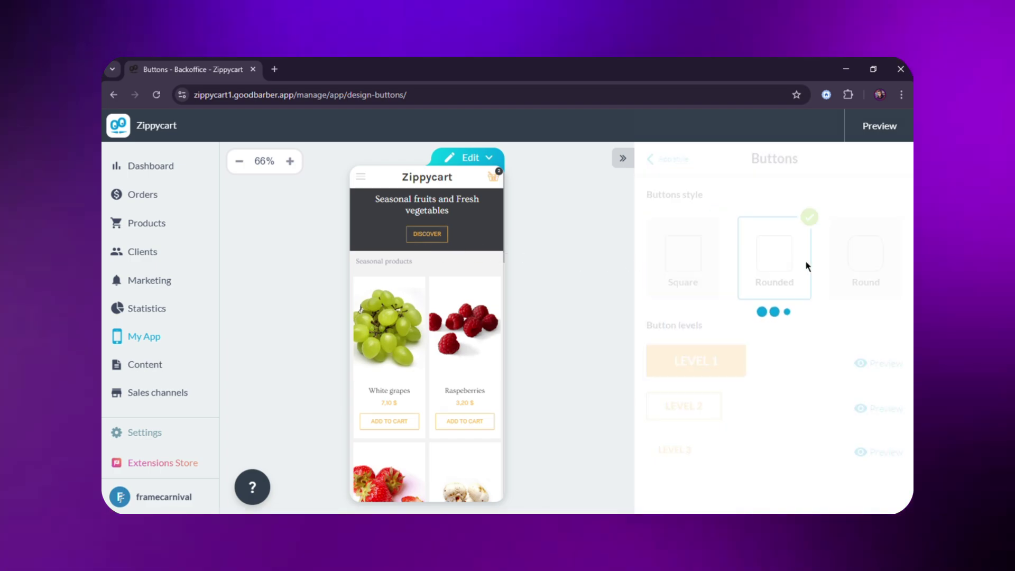
click(869, 272)
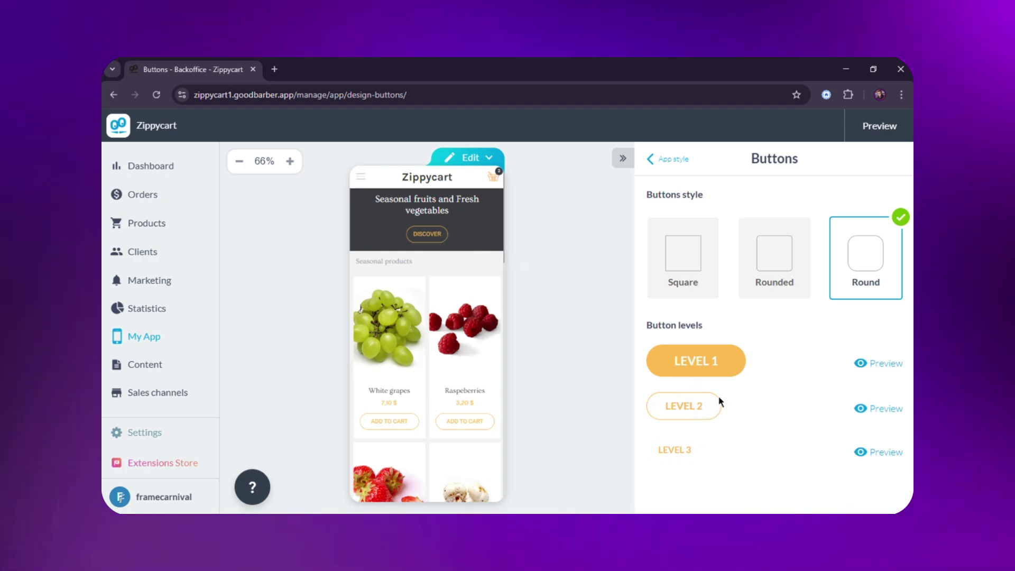
- Open the thumbnails and cells settings, check the Rounded style in the preview at 100% zoom, and select Round
click(650, 160)
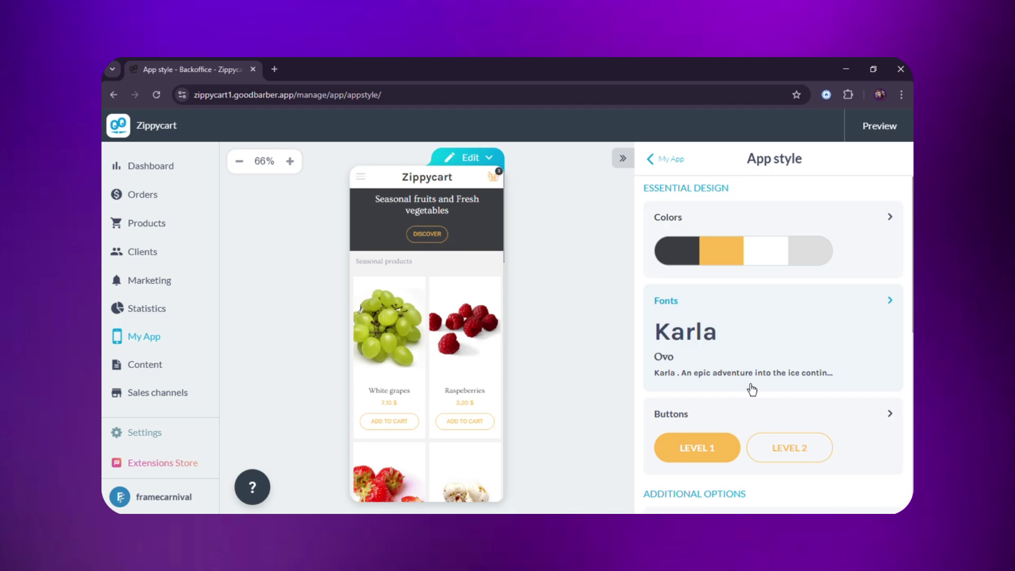
scroll(734, 388, down, 3)
click(745, 371)
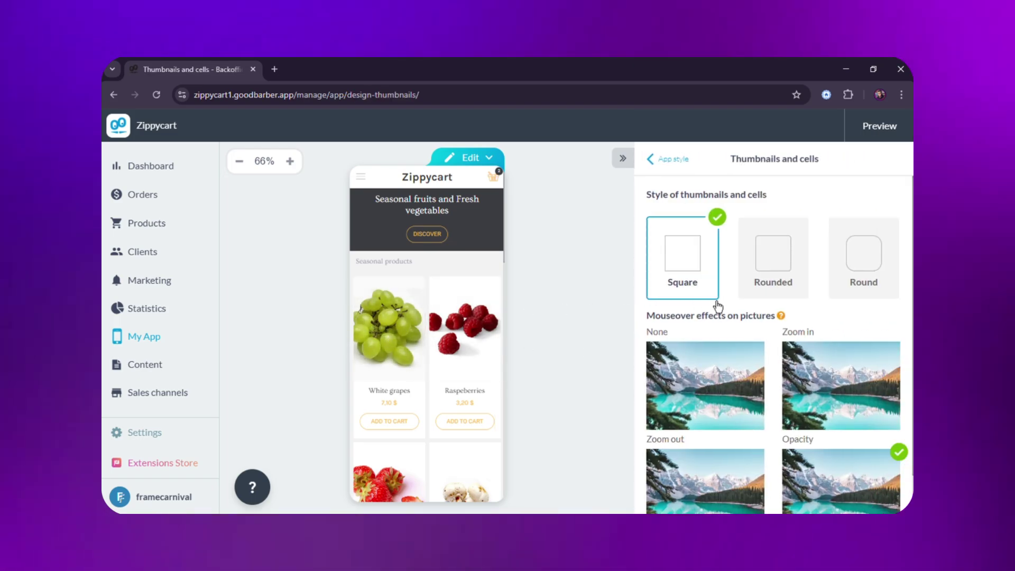
click(770, 286)
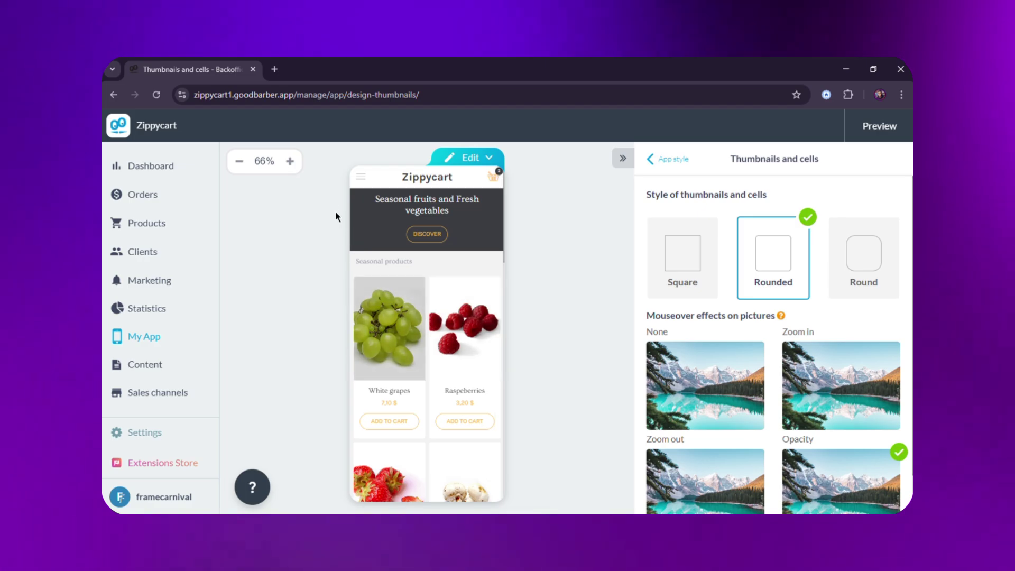
click(299, 169)
click(293, 163)
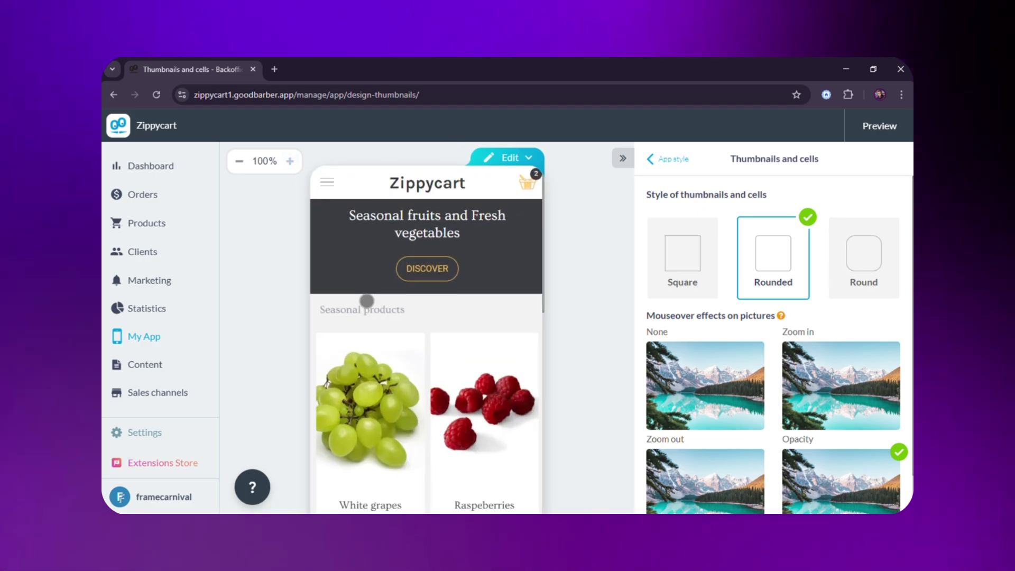
scroll(369, 306, down, 3)
click(854, 279)
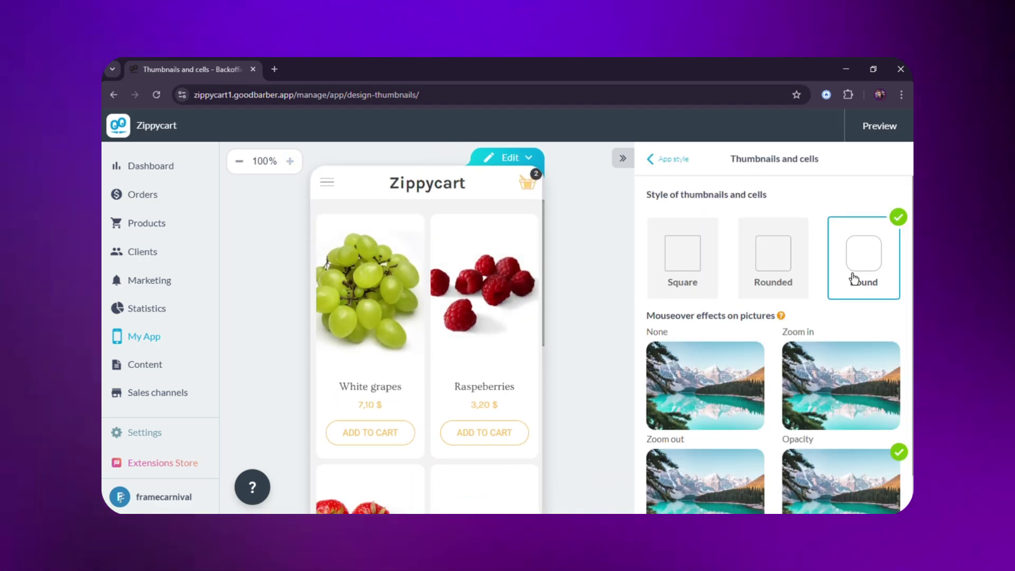
- Go back to the app style overview and open the spacing settings to examine the margin option
click(658, 160)
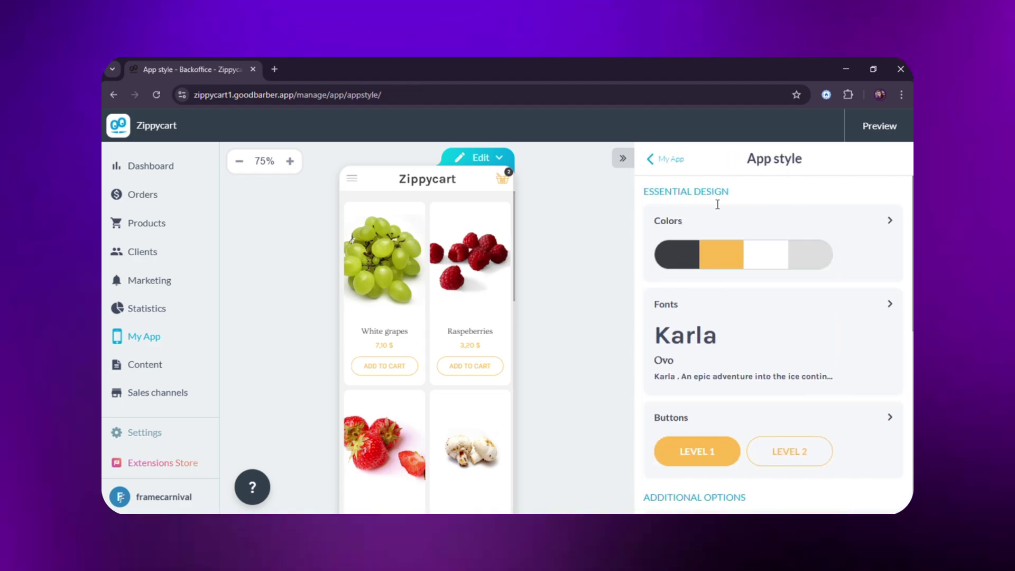
scroll(740, 380, down, 5)
click(745, 390)
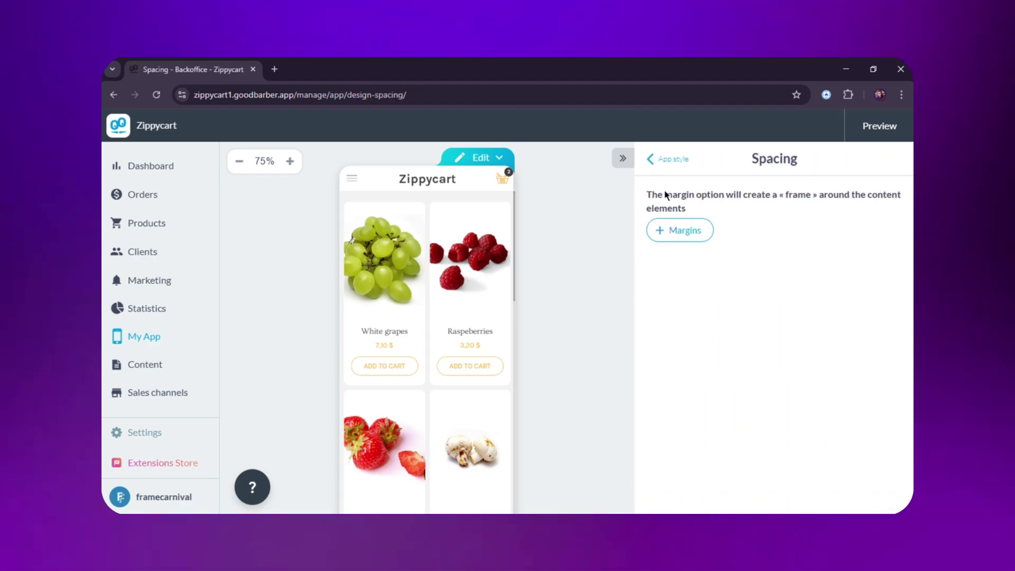
- Examine the haptic feedback and scroll effects settings, scroll the app preview to see the effect, and return to the app style overview
click(656, 170)
scroll(813, 328, down, 5)
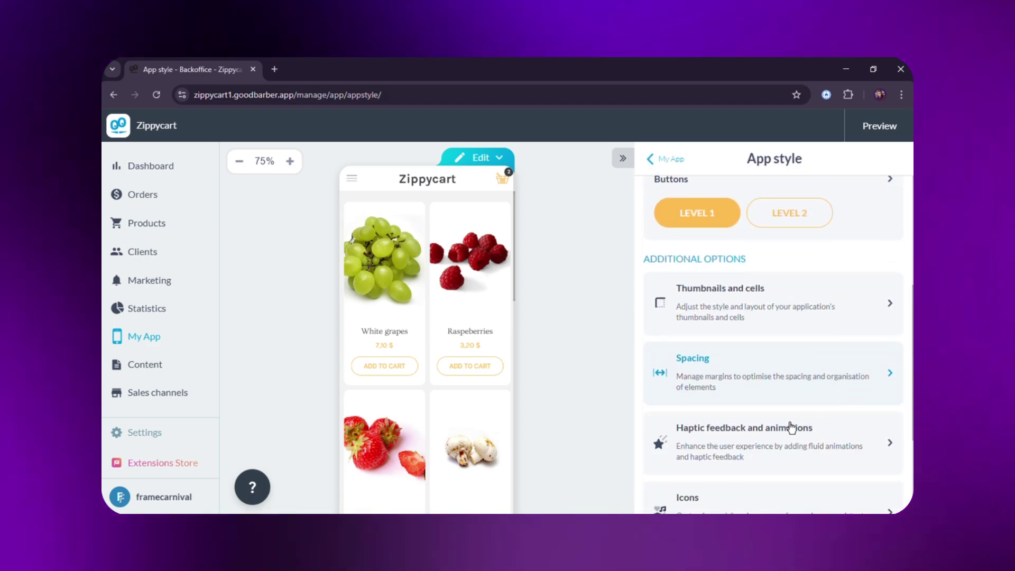
click(733, 391)
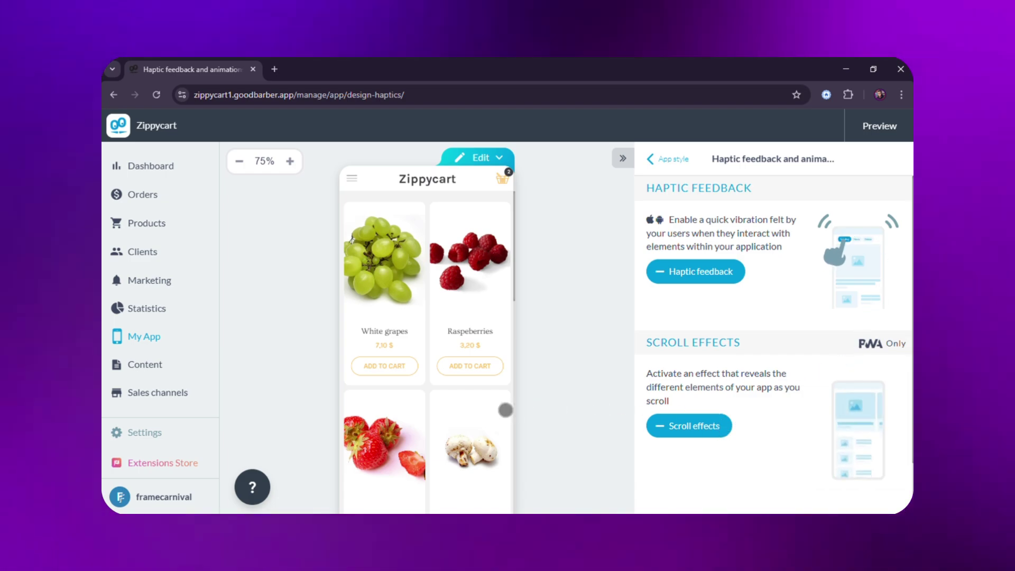
scroll(463, 411, down, 3)
scroll(463, 412, up, 5)
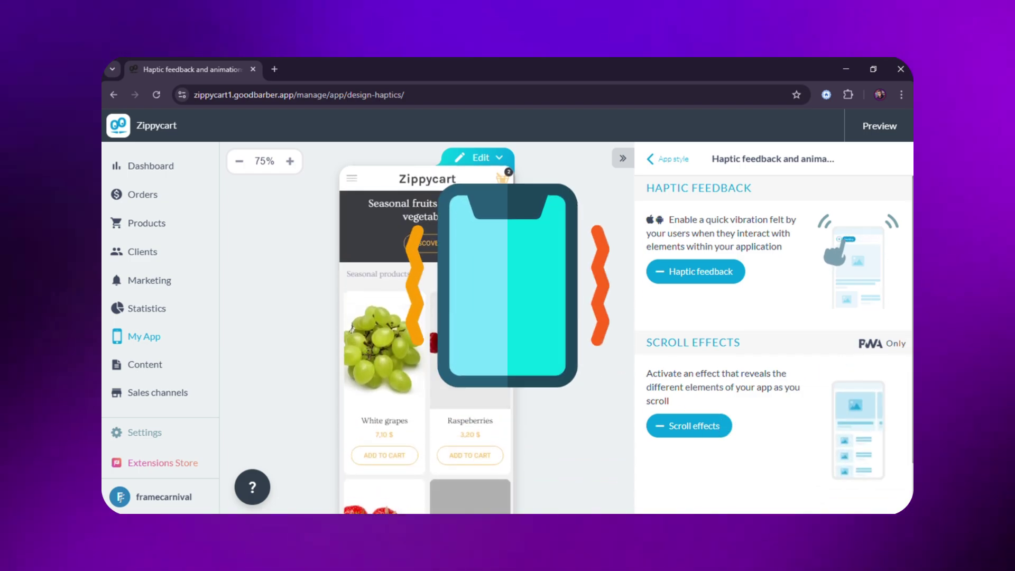
click(670, 159)
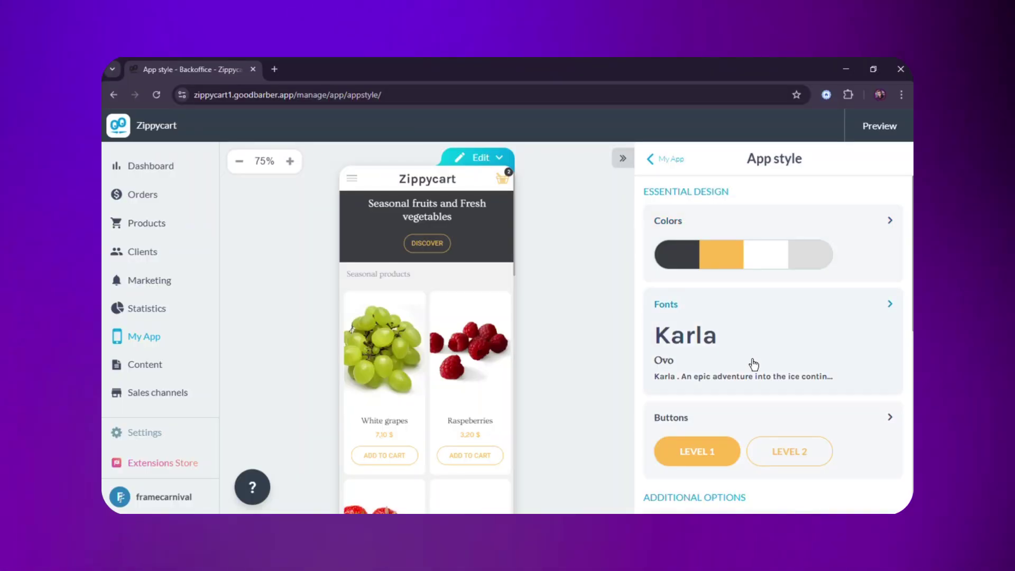
- Open the icon settings and set the menu button icon to Classic and the back button icon to Chevron 2
scroll(745, 403, down, 5)
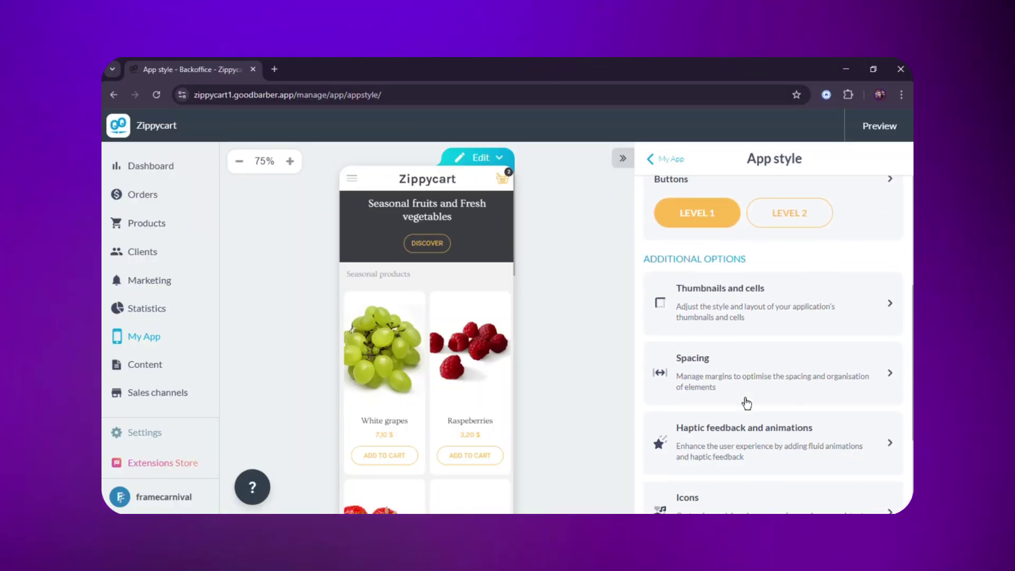
scroll(746, 403, down, 2)
click(751, 348)
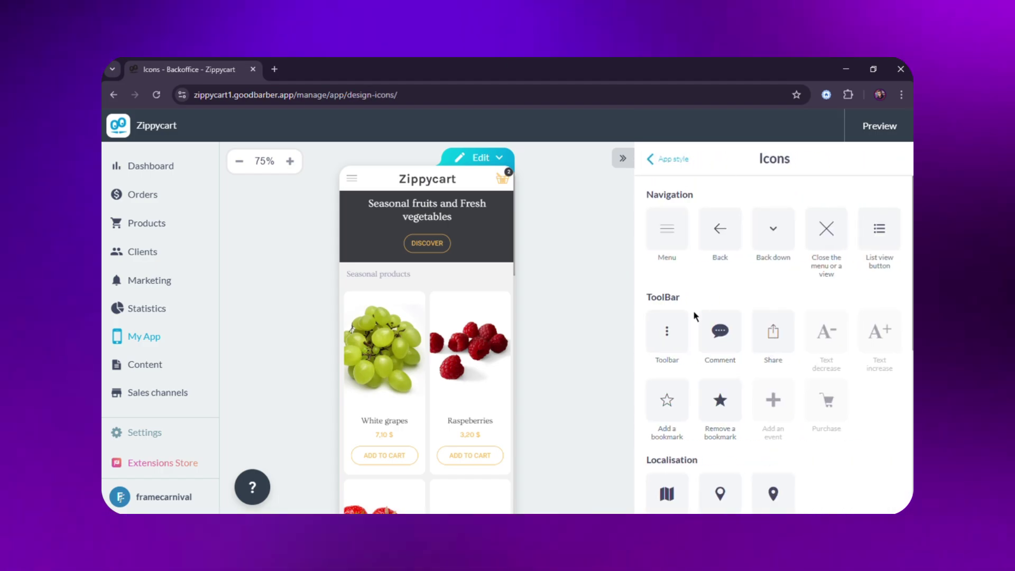
click(672, 230)
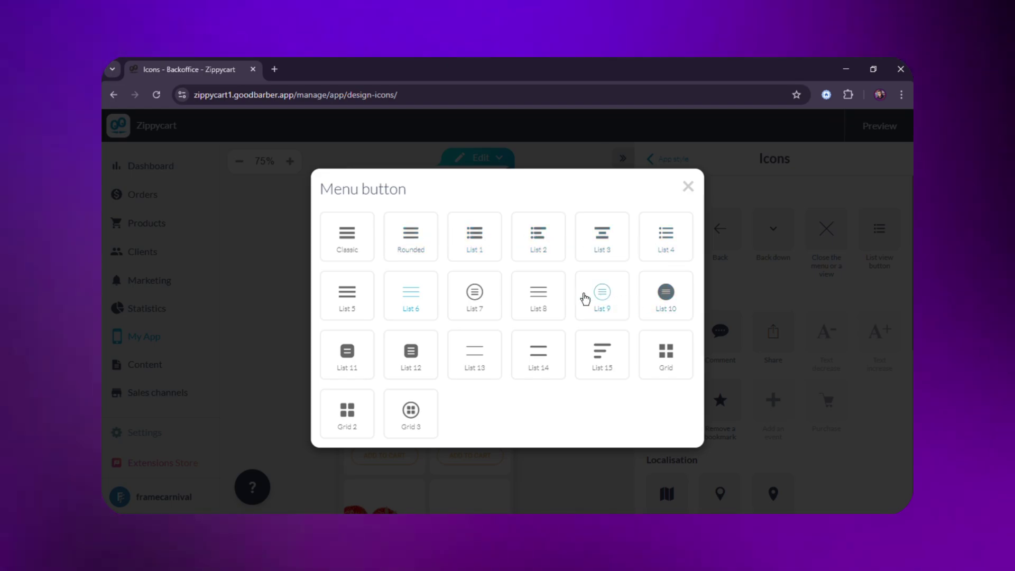
click(352, 254)
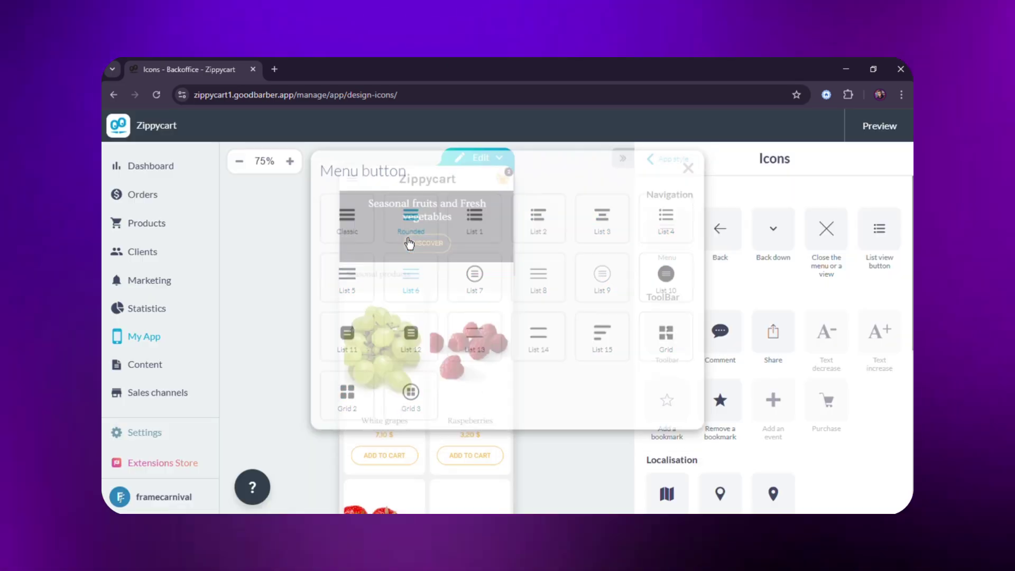
click(720, 233)
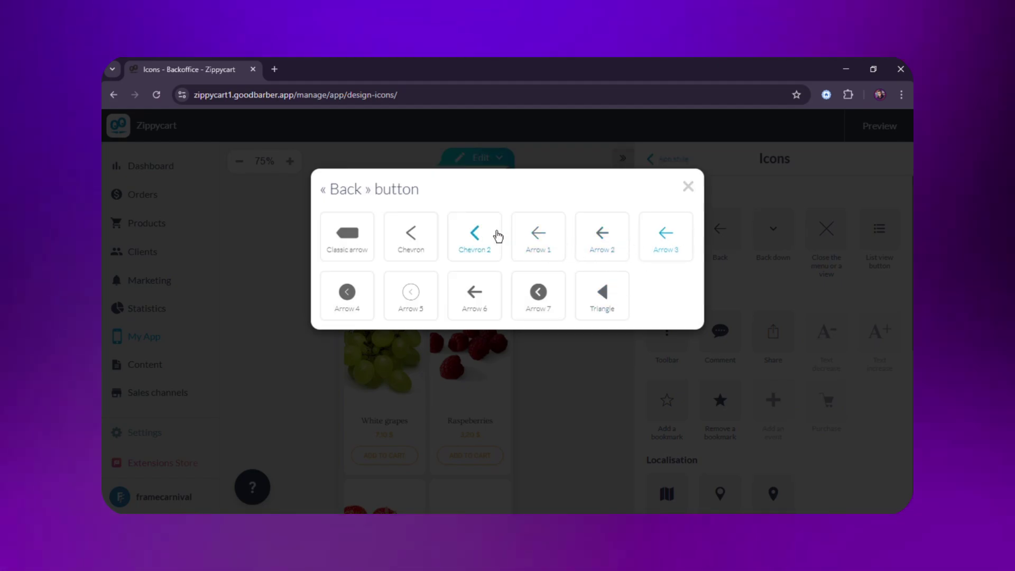
click(498, 237)
- Examine the icon collections offered for the Back down icon and for the icon that closes the menu or a view
click(766, 244)
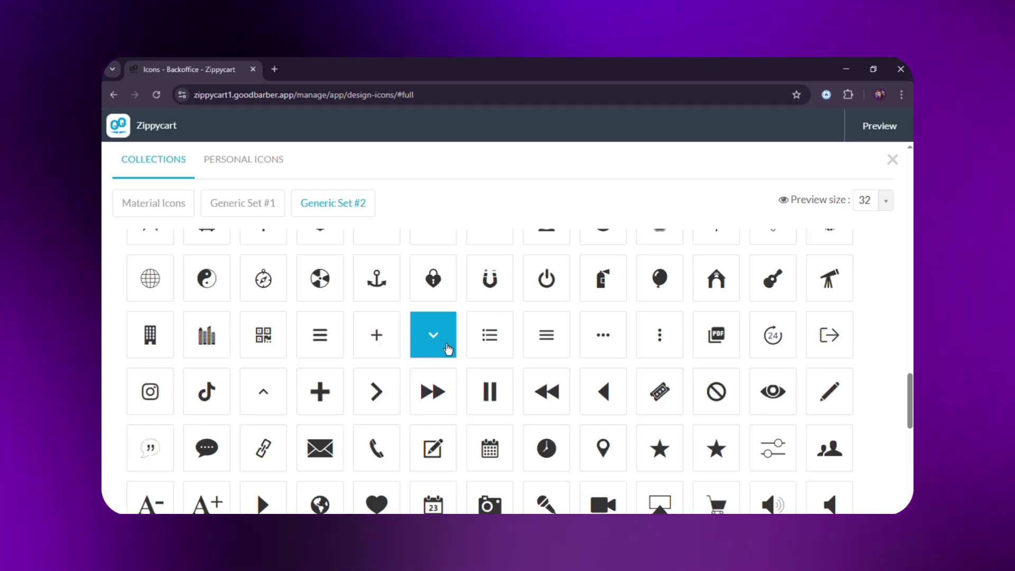
scroll(377, 410, up, 2)
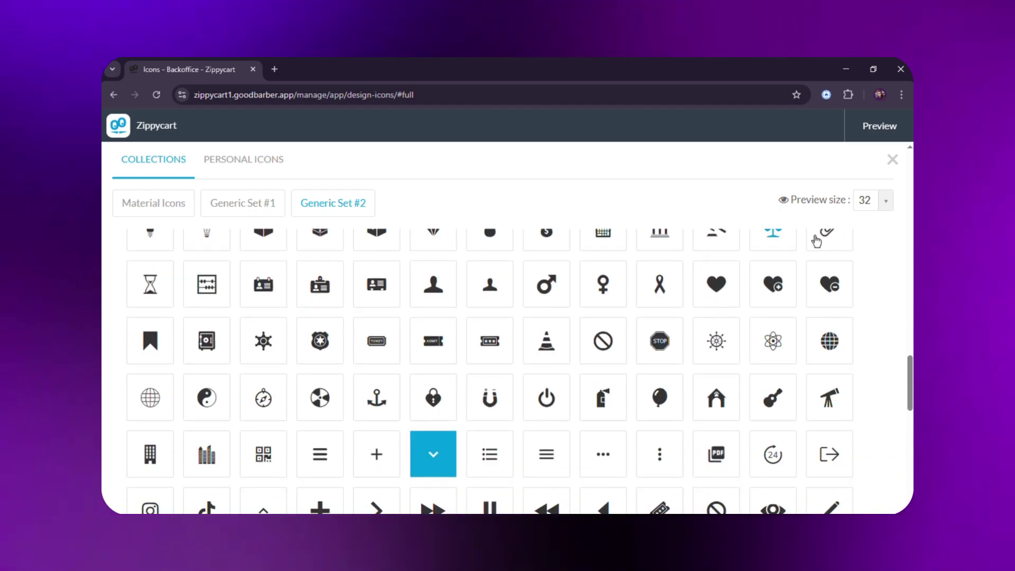
click(893, 160)
click(822, 227)
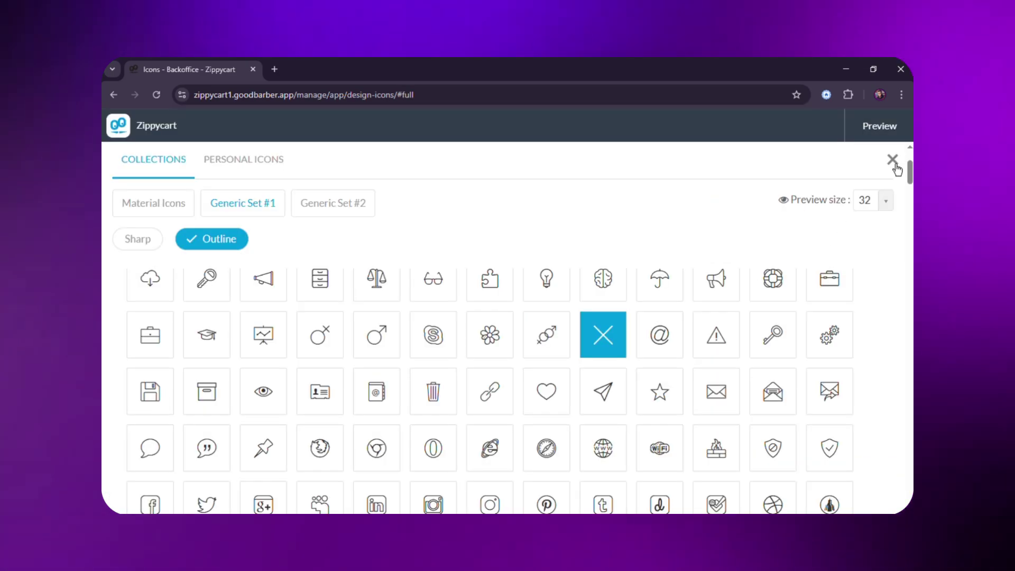
click(892, 159)
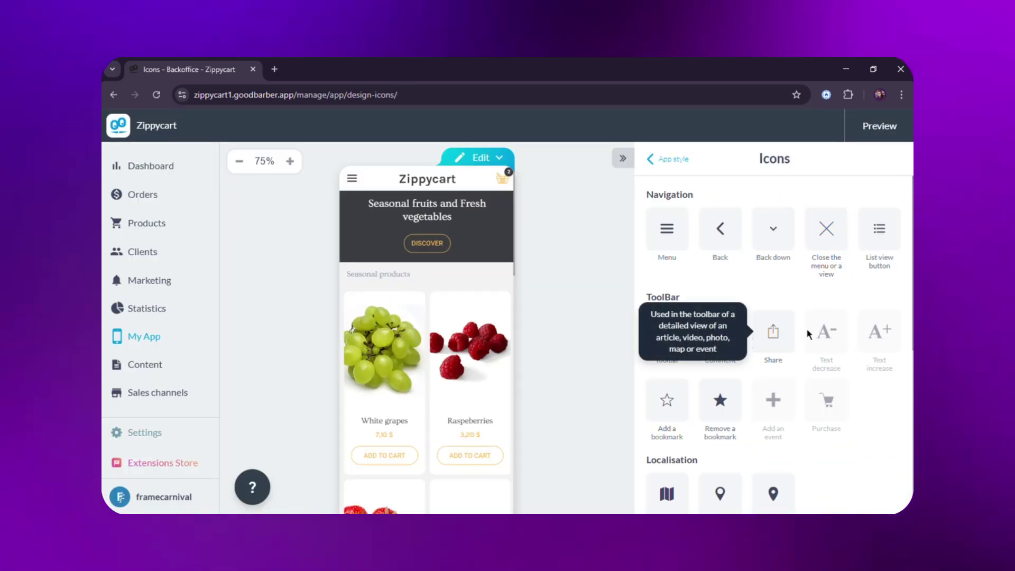
- Examine the icon collection offered for the Phone icon under Informations, and close it without choosing another icon
scroll(766, 317, down, 5)
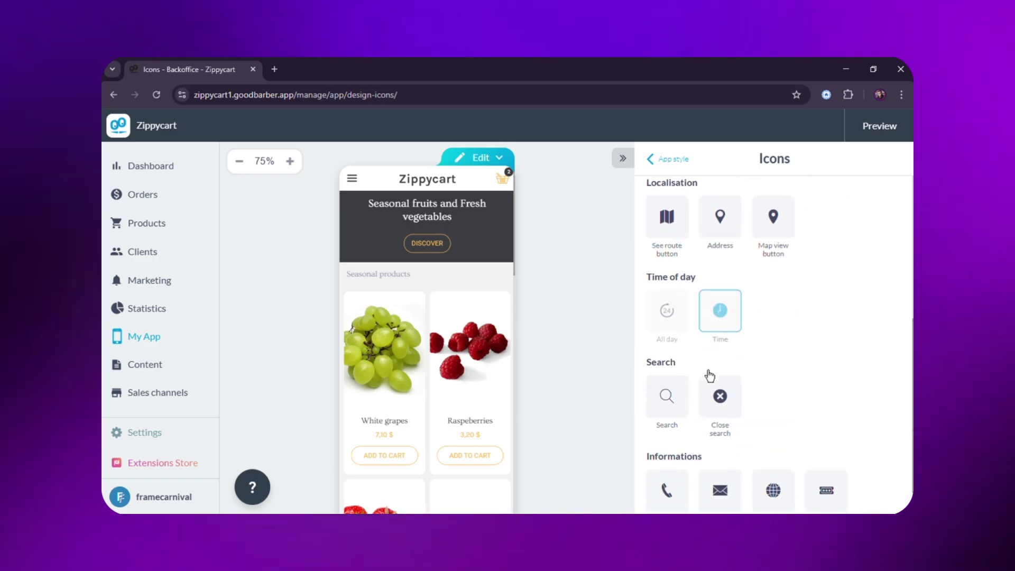
click(667, 453)
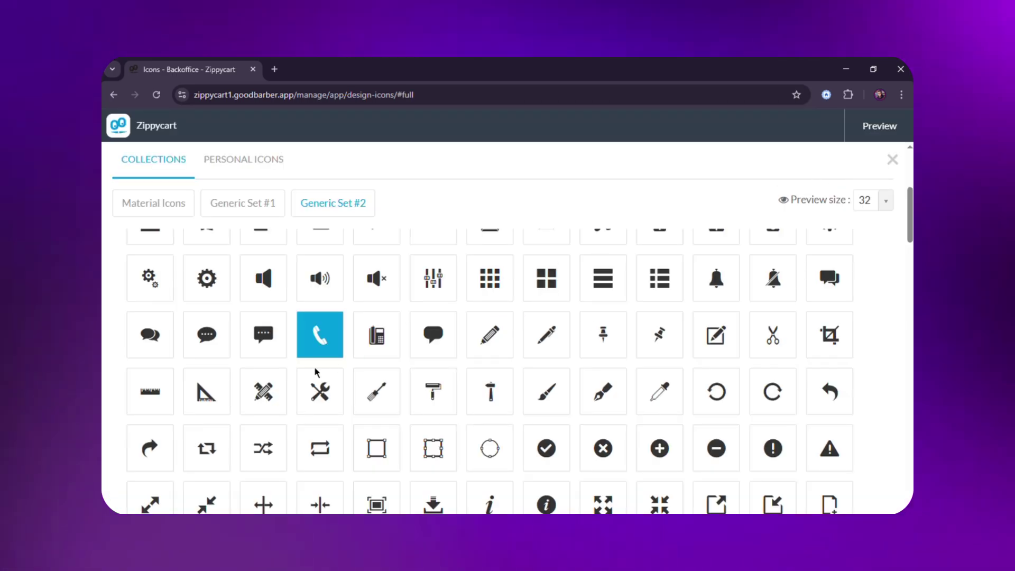
click(893, 161)
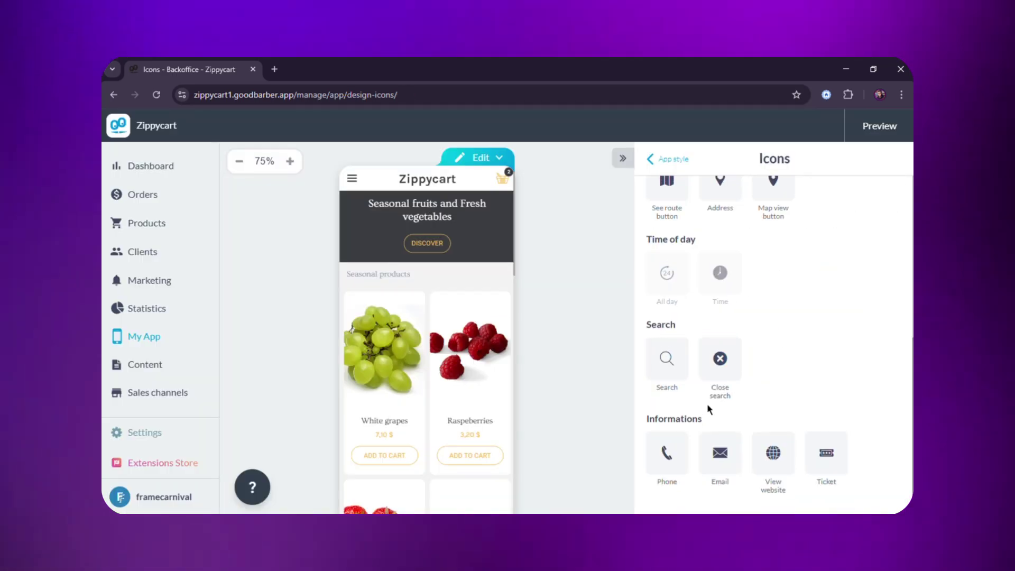
- Return to the app style overview, open the background and separators settings, and examine the background color and image options
scroll(709, 370, up, 10)
click(670, 159)
scroll(767, 370, down, 5)
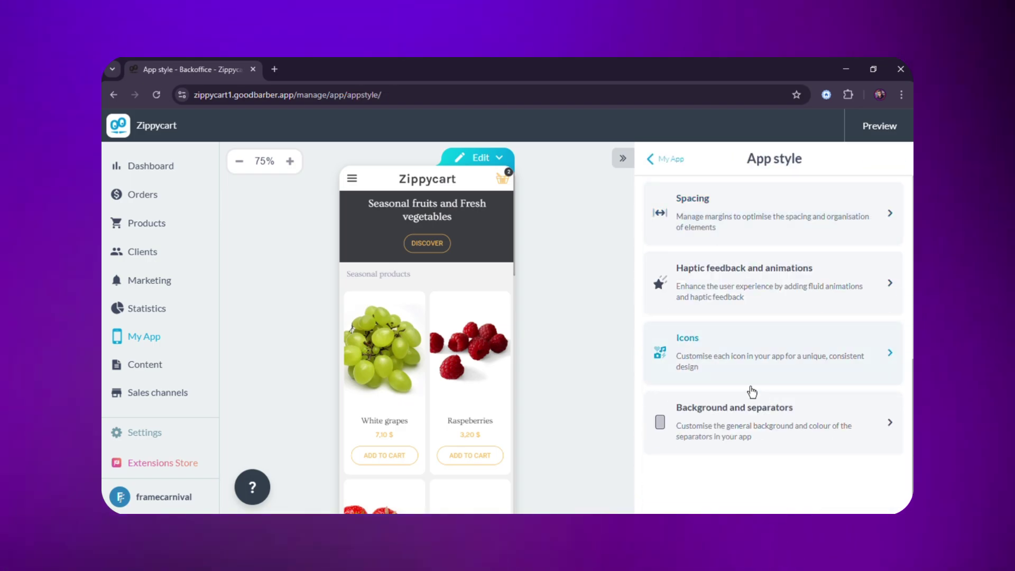
click(738, 424)
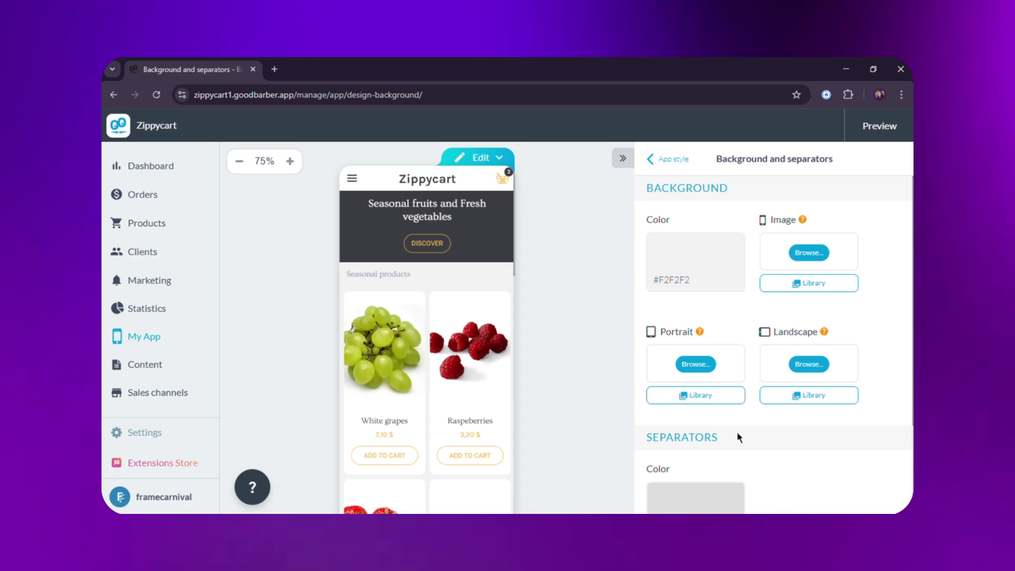
scroll(738, 434, down, 2)
scroll(737, 434, up, 2)
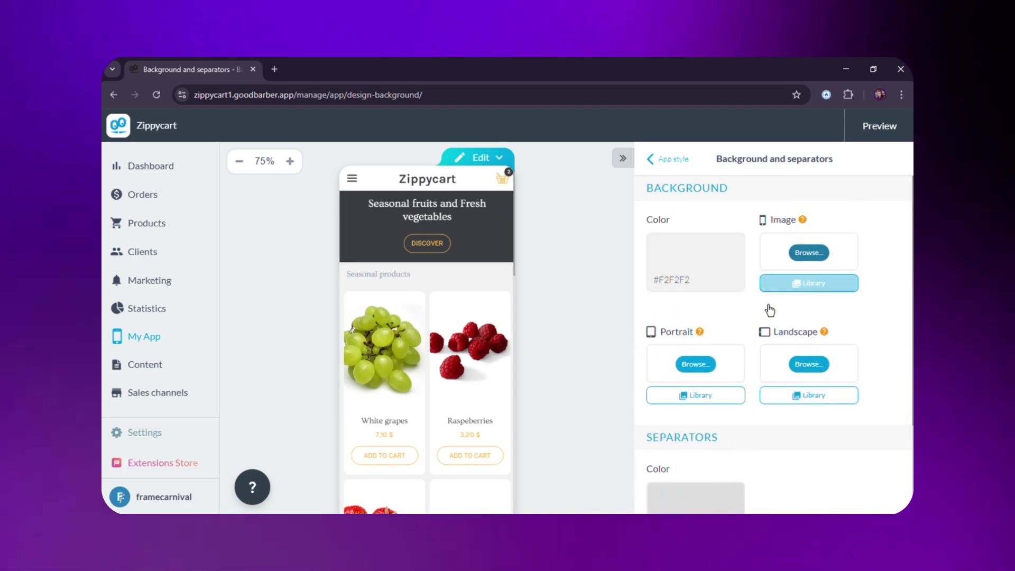
scroll(680, 412, down, 2)
- Try the color #0955E3 for the separators and cancel the change
click(727, 396)
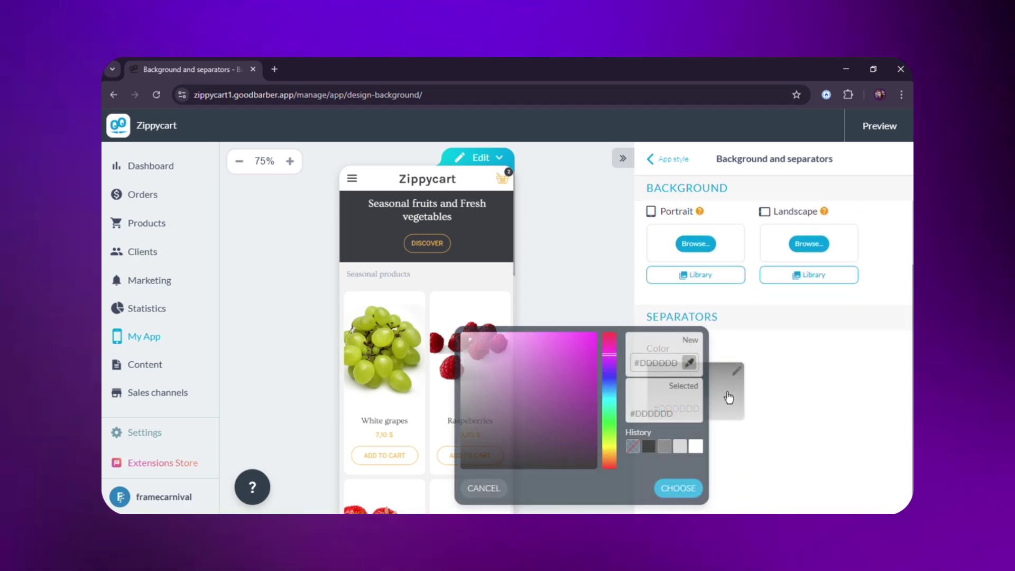
drag(618, 375, 619, 382)
click(592, 347)
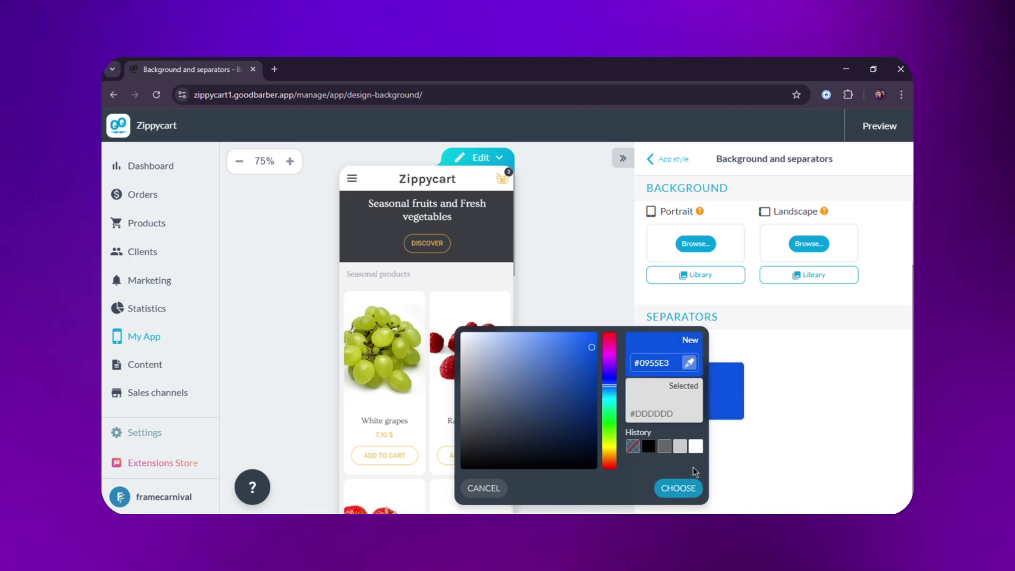
click(488, 489)
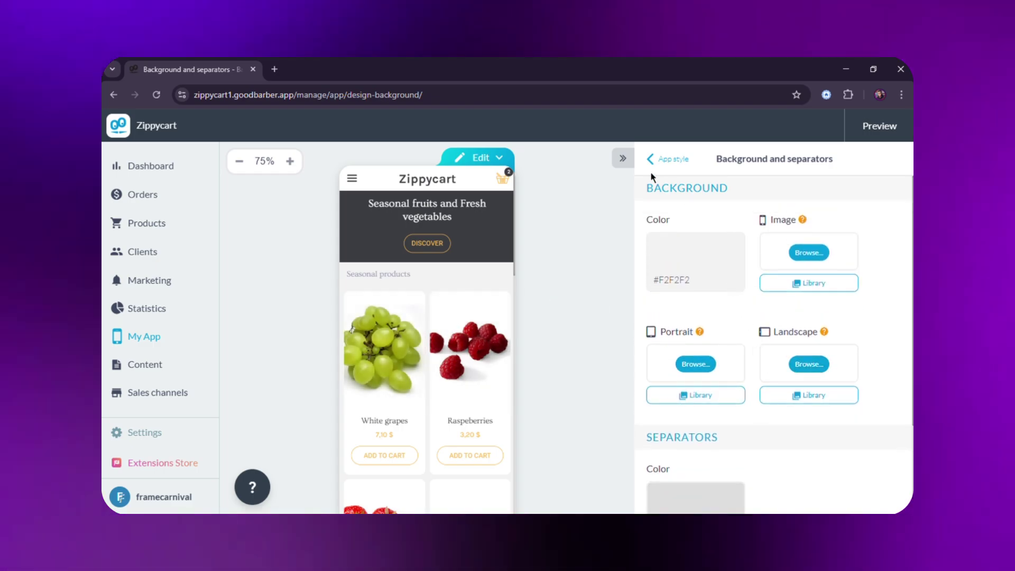
- Go back through the app style overview to My App and open the app's structure
click(660, 170)
scroll(766, 359, down, 10)
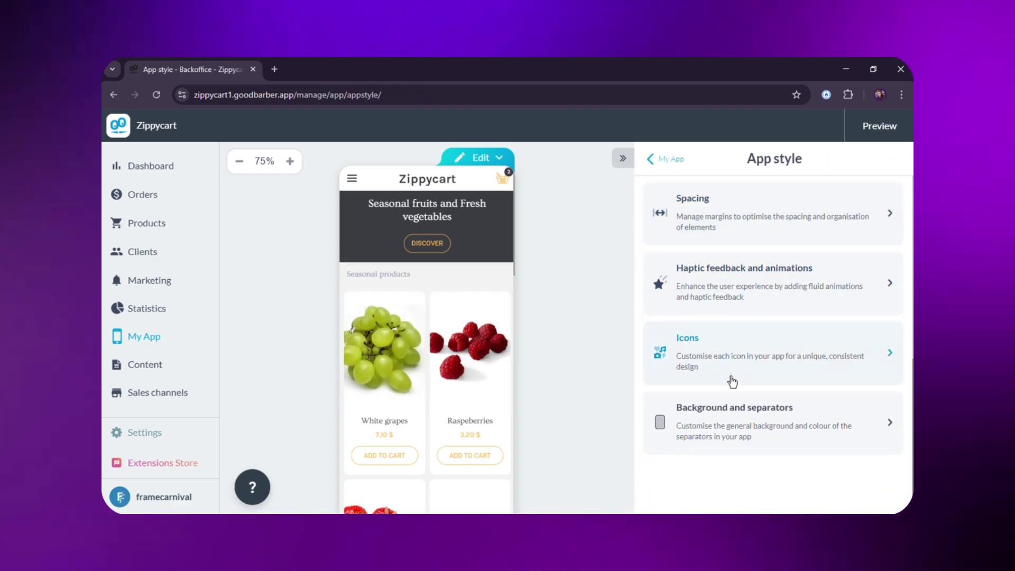
scroll(730, 381, up, 10)
click(671, 159)
click(837, 261)
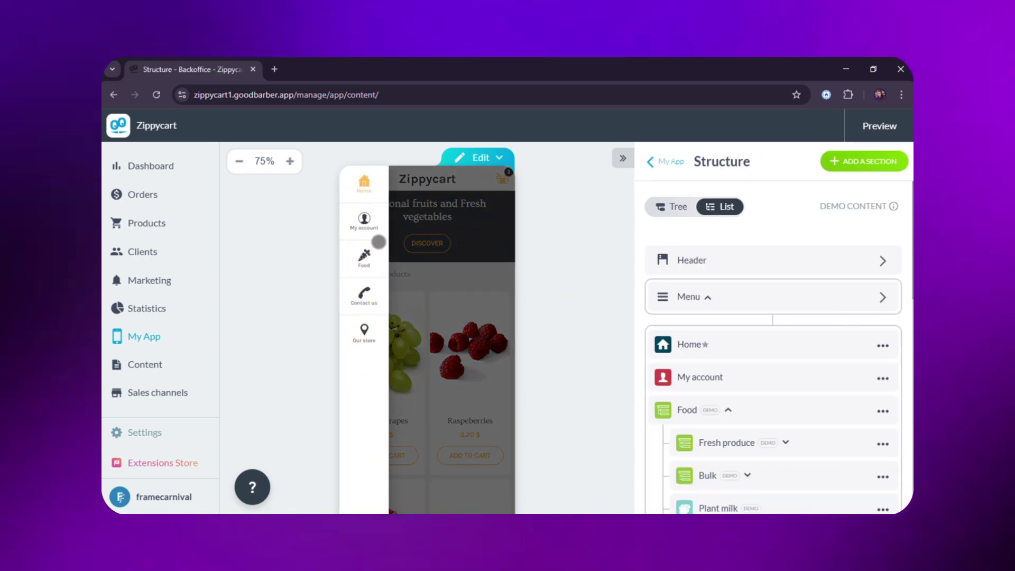
- Open the Home section from the structure list and examine its widgets from the promo banner to the Terms & Conditions
click(875, 350)
mouse_move(782, 338)
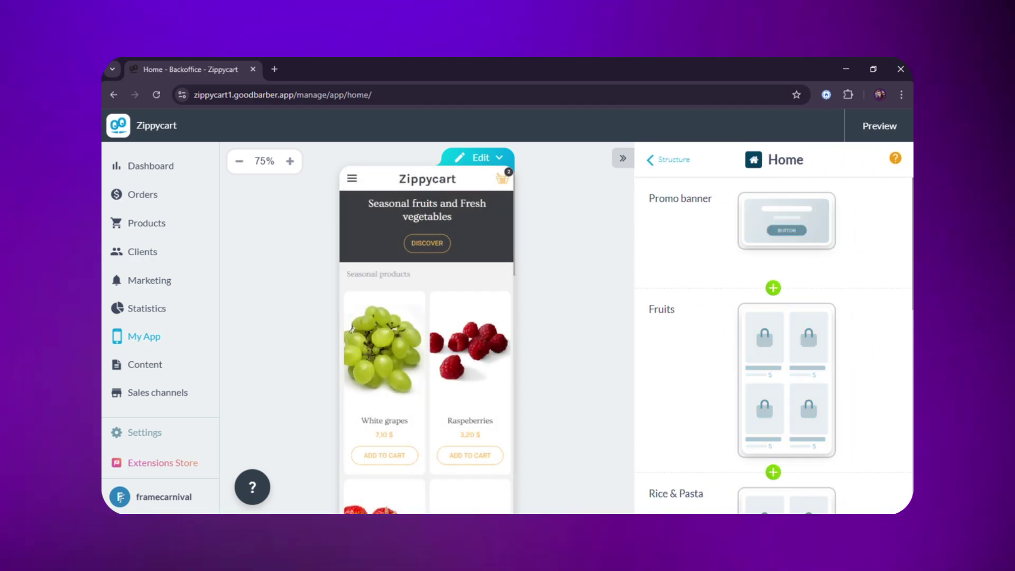
scroll(751, 396, down, 3)
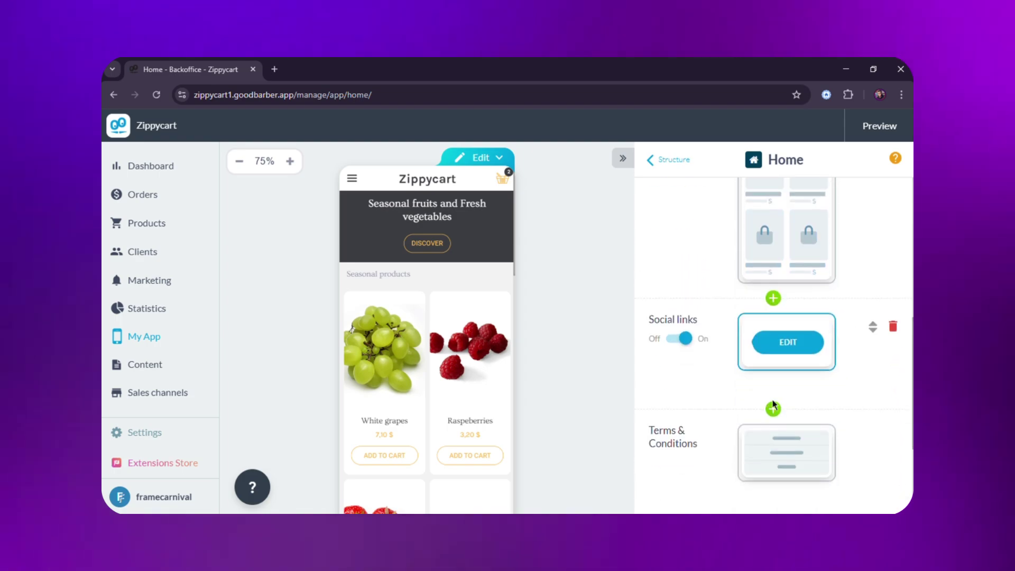
scroll(832, 393, down, 3)
scroll(832, 395, up, 10)
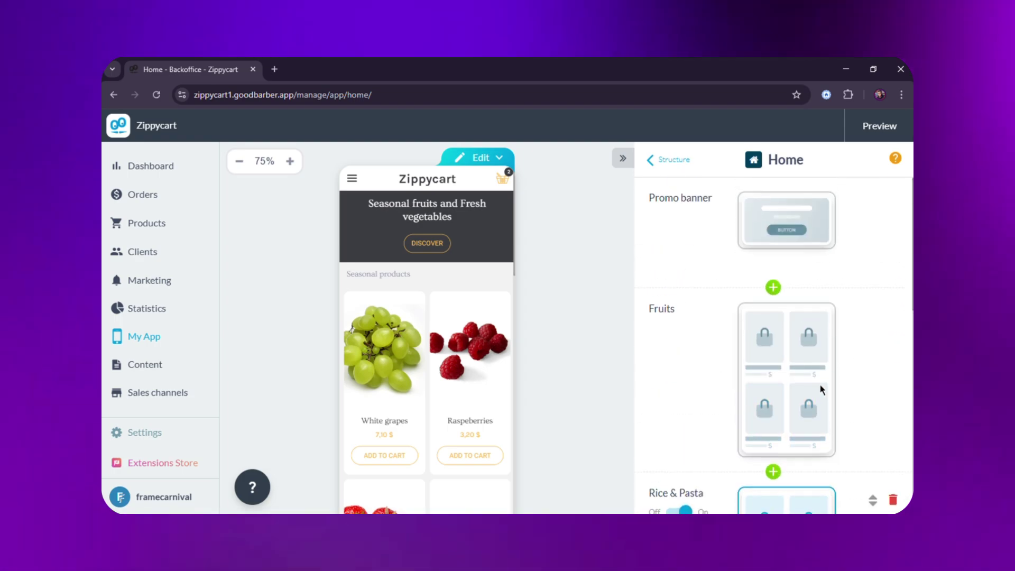
- Return to the structure list, examine the sections outside the navigation and the Login box's options, and go back to My App
click(657, 166)
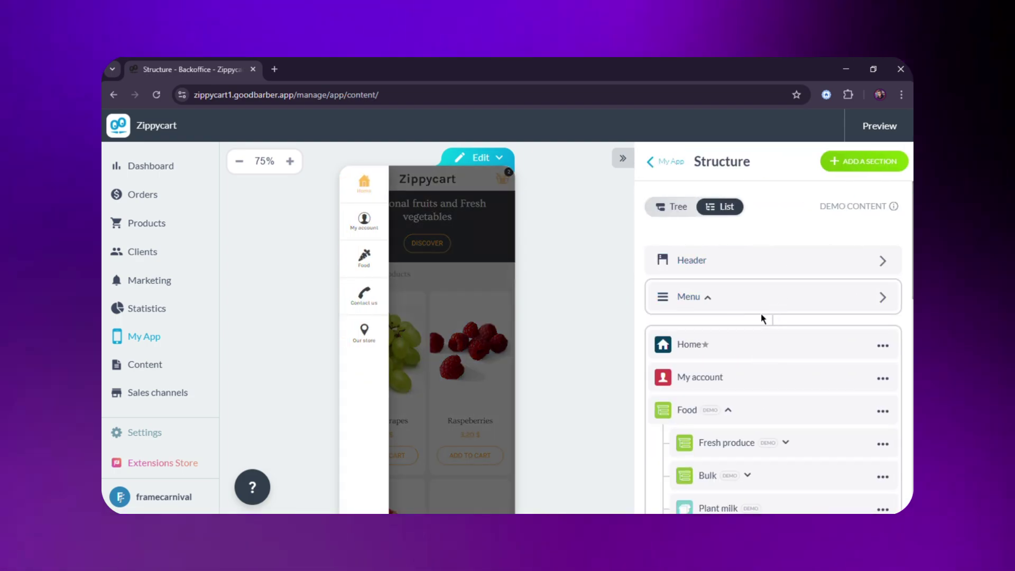
scroll(761, 315, down, 3)
scroll(750, 349, down, 5)
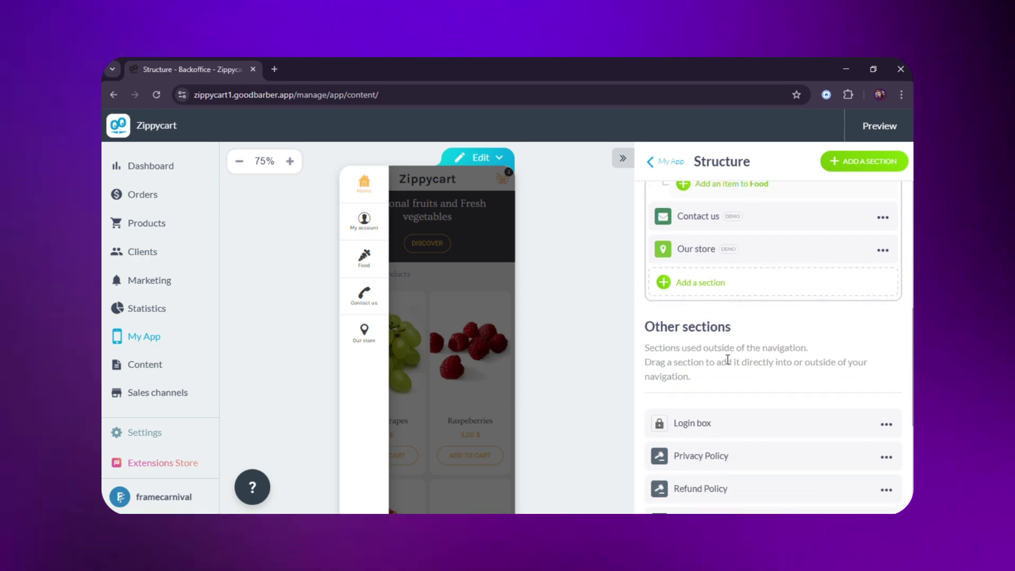
scroll(745, 386, down, 2)
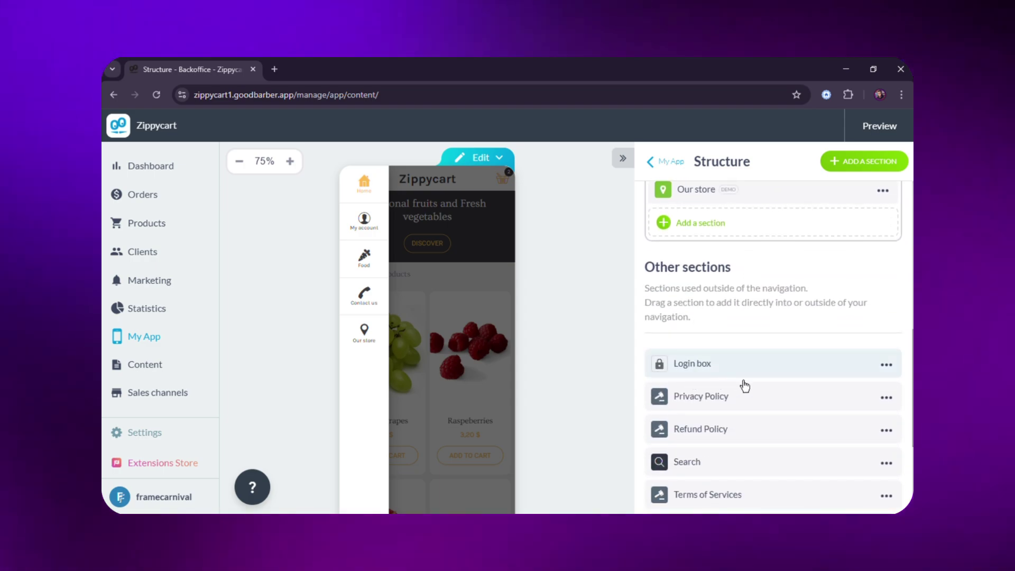
click(886, 364)
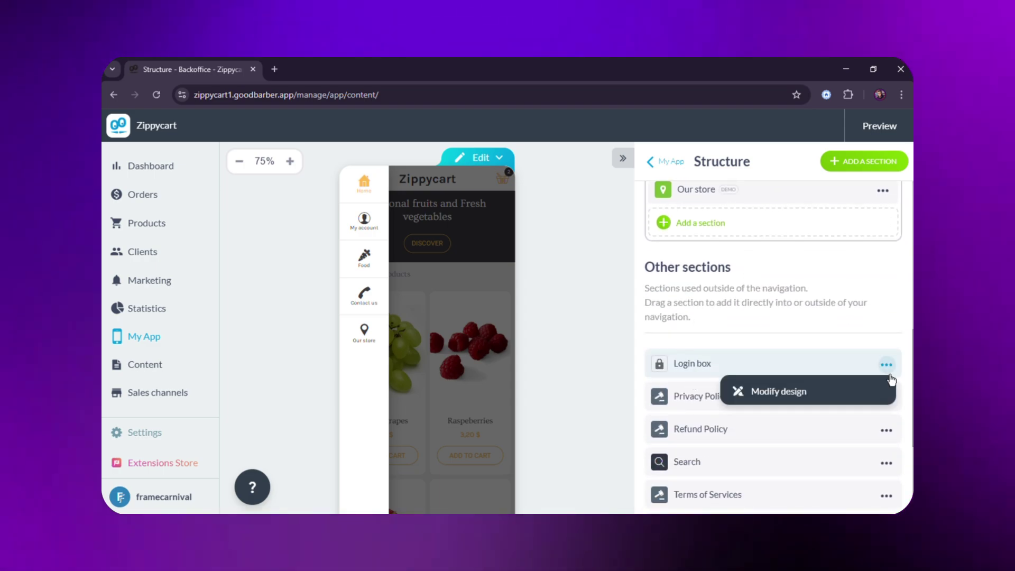
click(728, 382)
scroll(712, 391, down, 1)
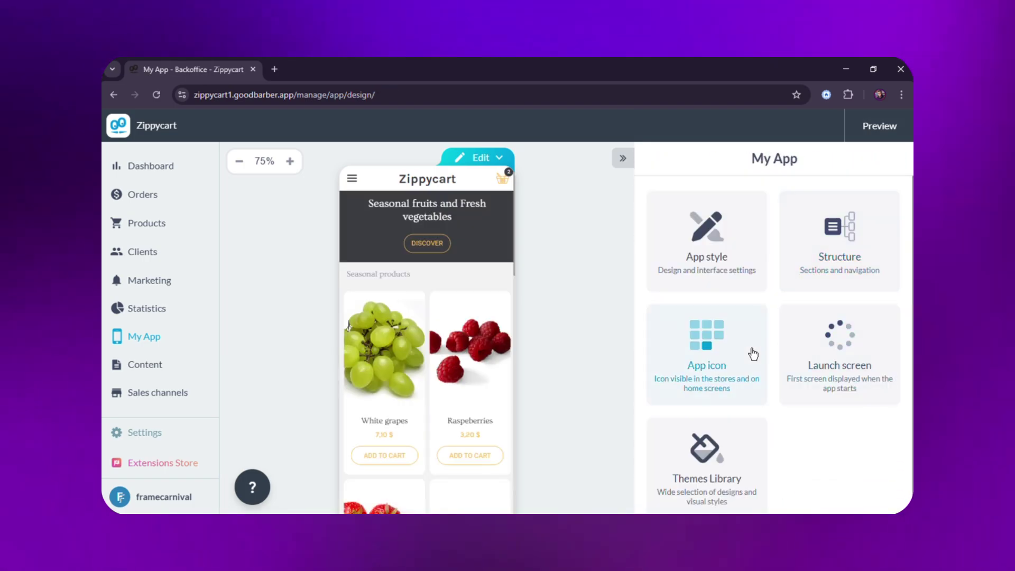
- Open the app icon settings, try "zc" as the icon text, and clear it
click(756, 344)
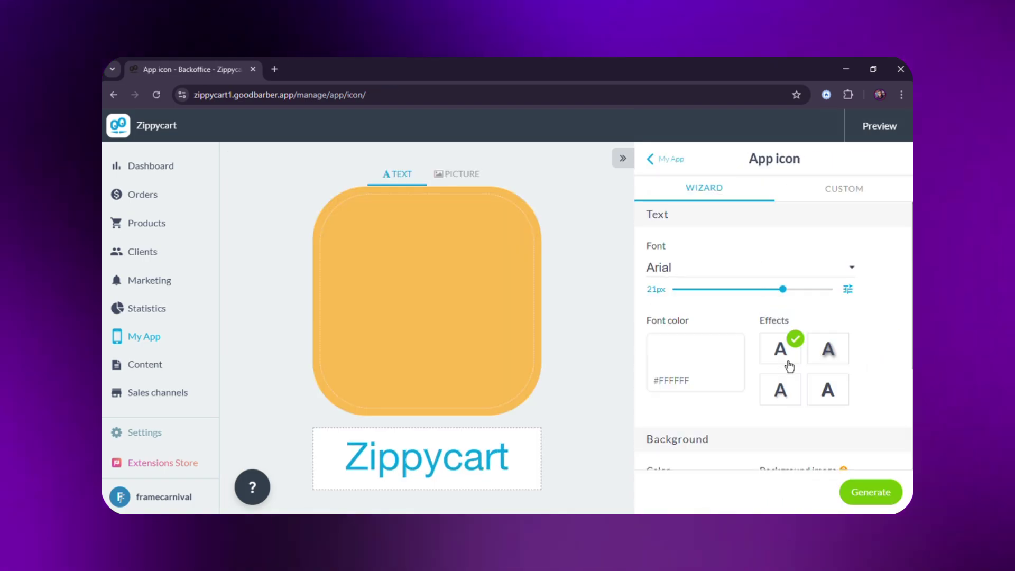
click(465, 294)
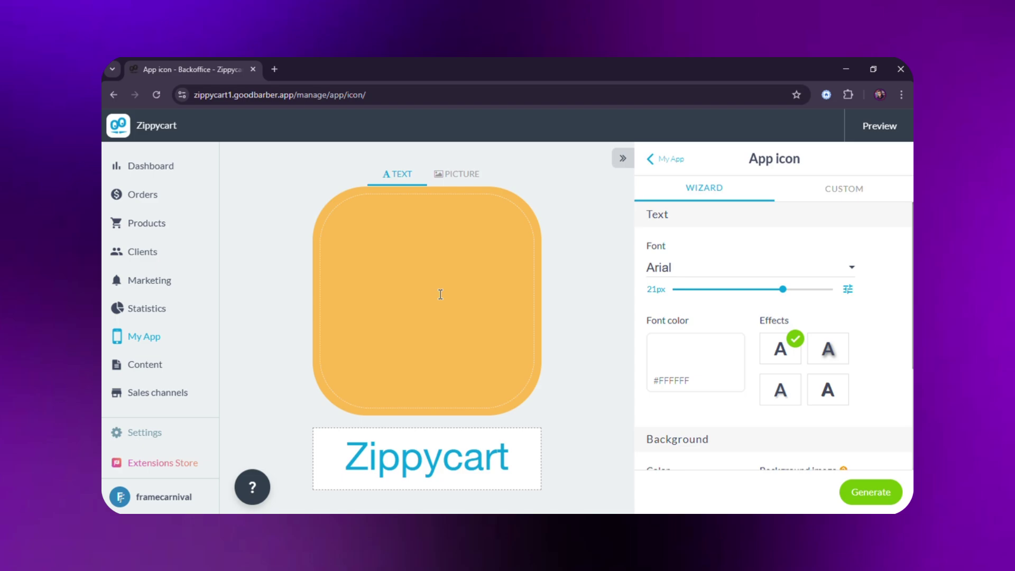
text(ZC)
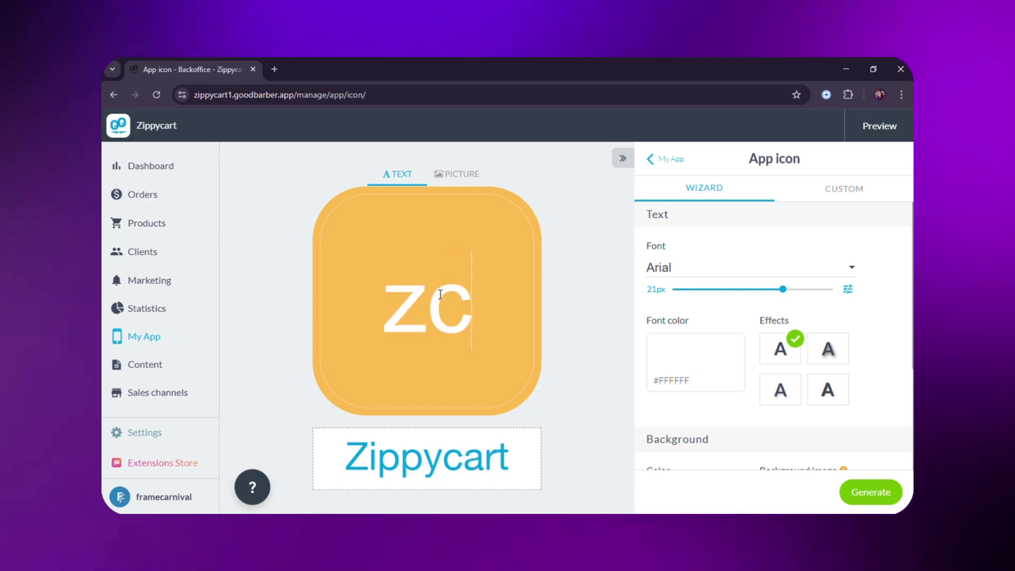
key(BackSpace)
key(BackSpace)
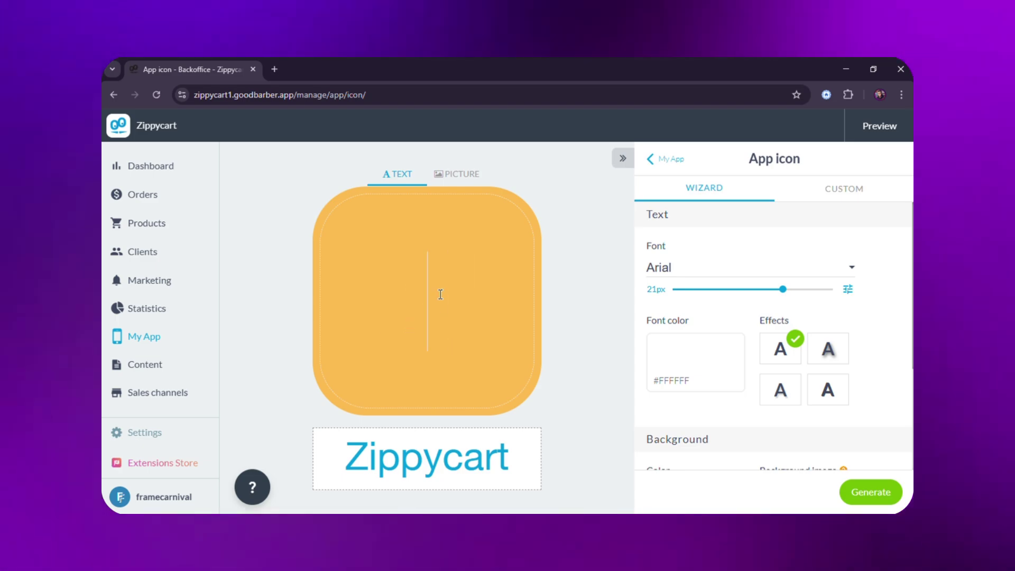
- Examine the app icon's text, background color, background image and effect settings
scroll(697, 302, down, 1)
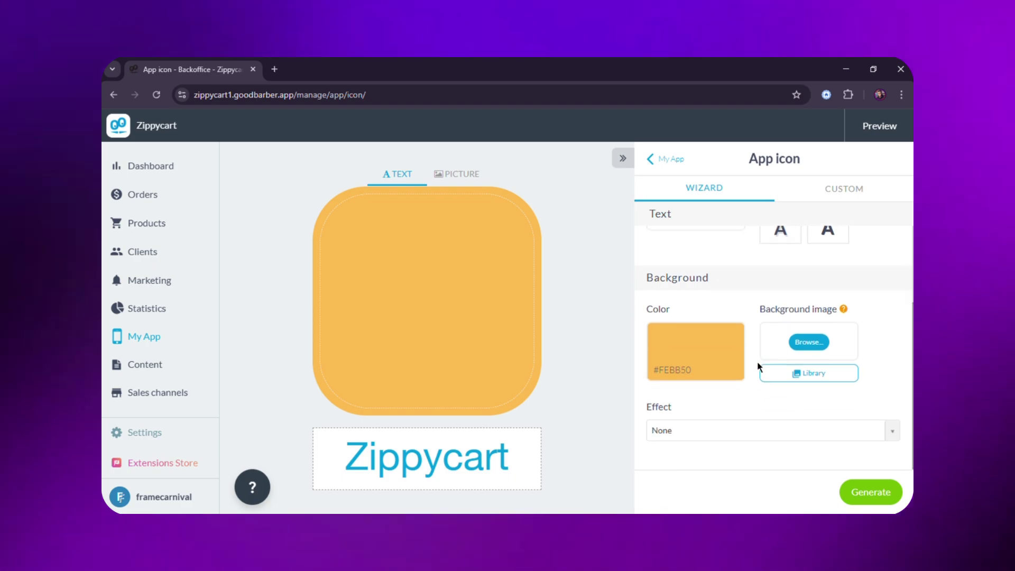
scroll(757, 364, up, 4)
scroll(761, 373, down, 4)
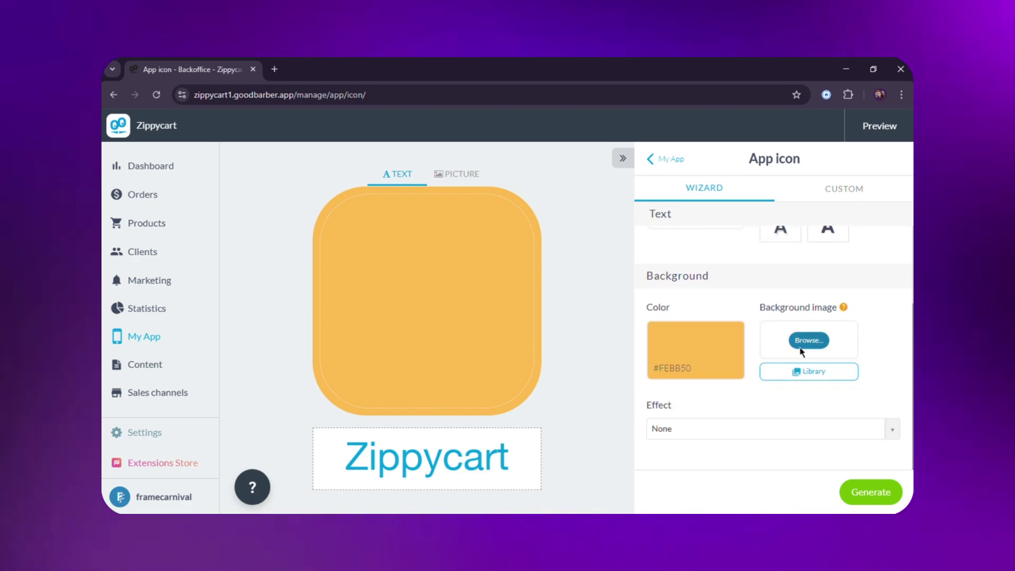
drag(759, 307, 836, 312)
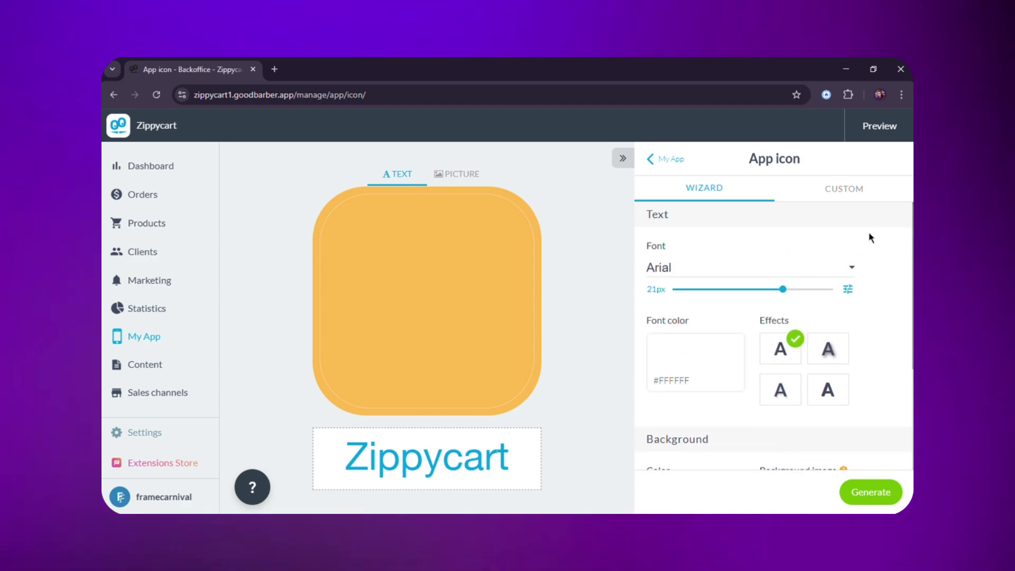
- Open the custom app icon settings, switch to Canva and search it for "logo"
click(872, 200)
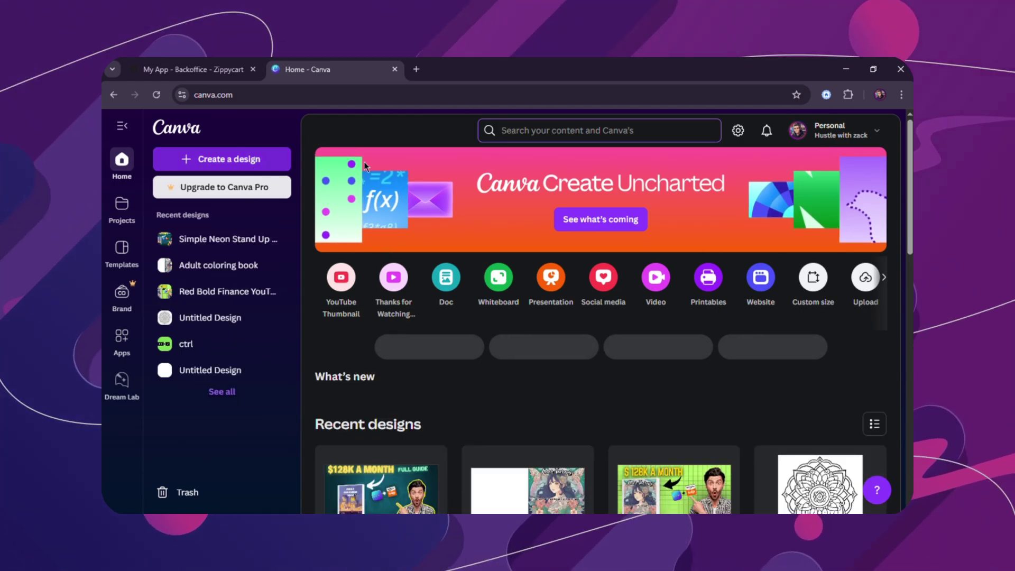
click(533, 146)
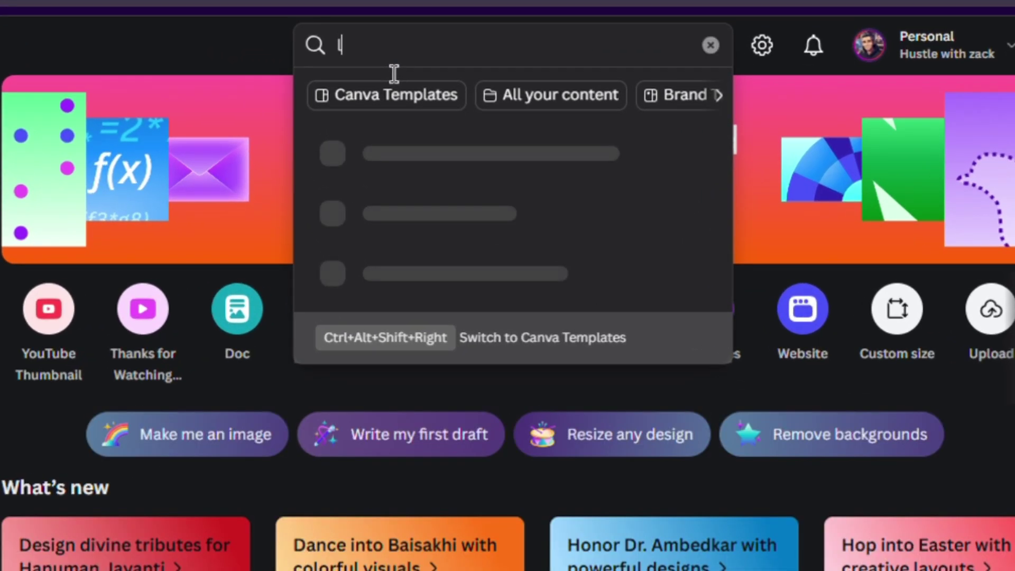
text(logo)
key(Return)
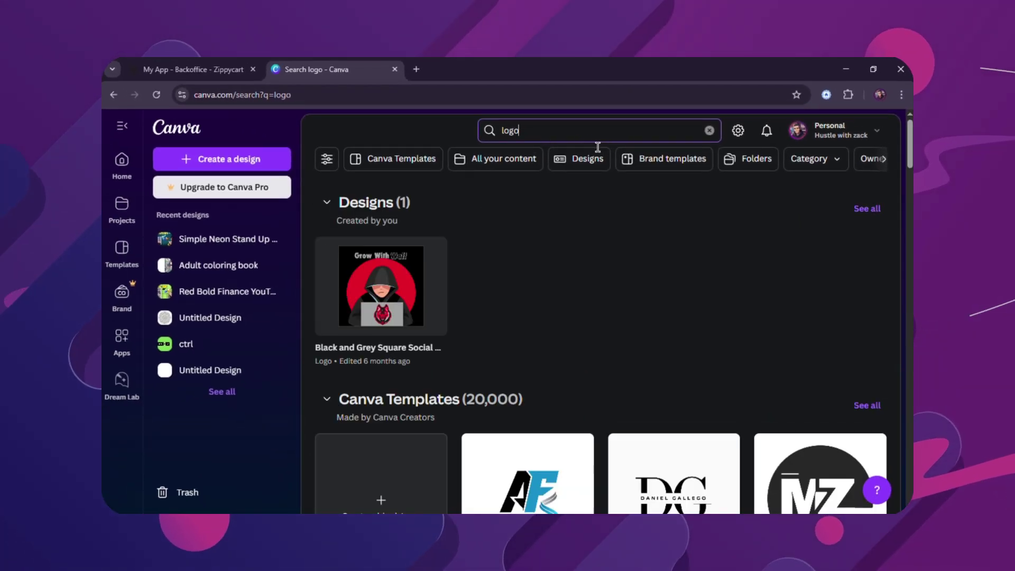
- Browse the logo templates and open the black and white Coconut Cosmetics logo template for customising
scroll(515, 274, down, 4)
scroll(703, 277, down, 10)
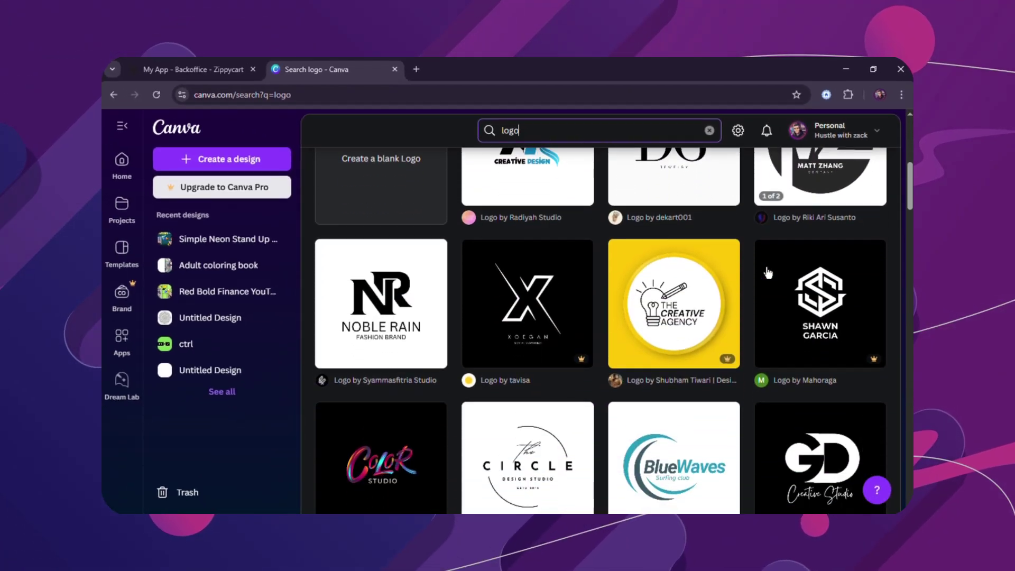
scroll(687, 296, down, 6)
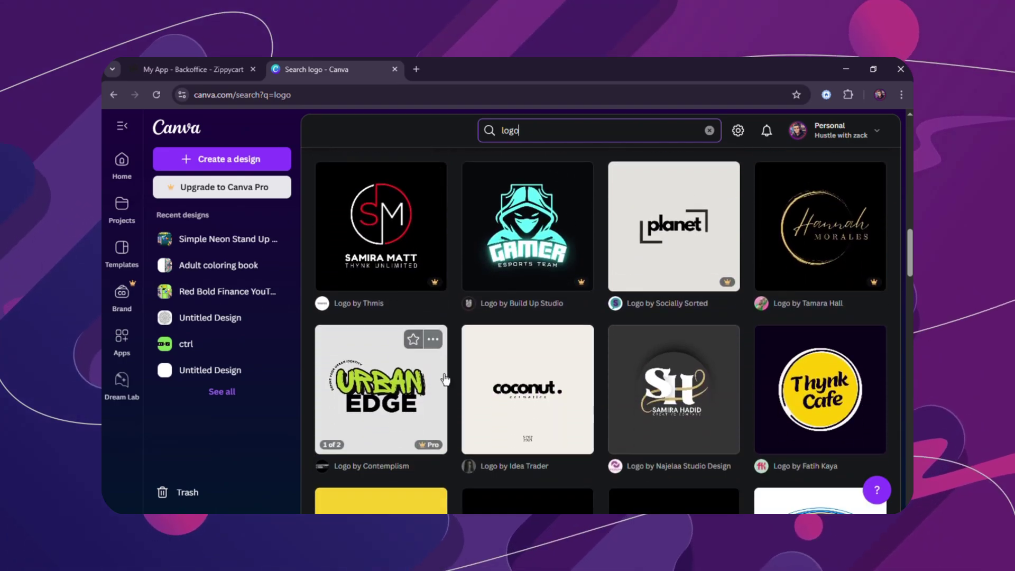
scroll(408, 297, down, 11)
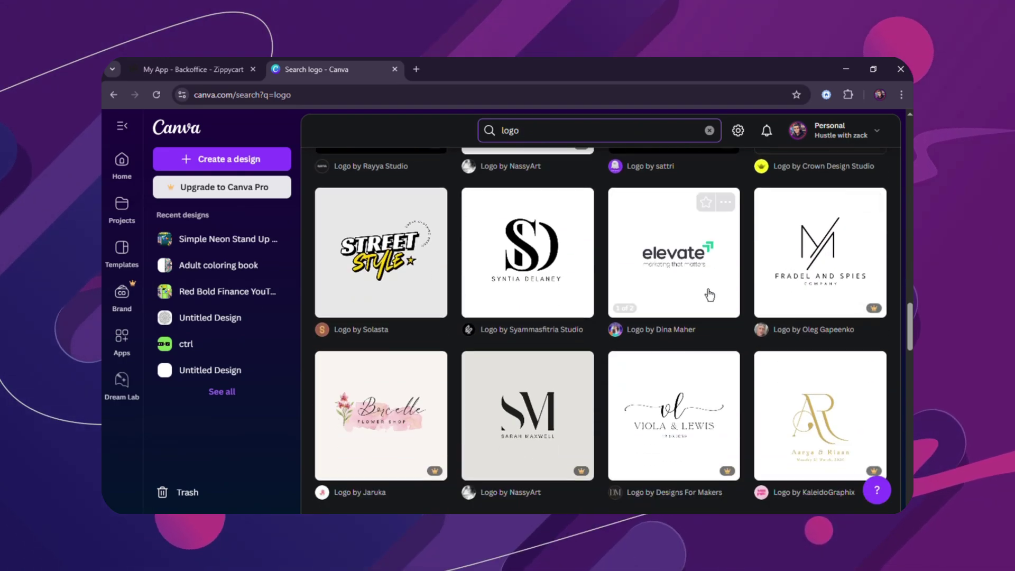
scroll(474, 364, down, 6)
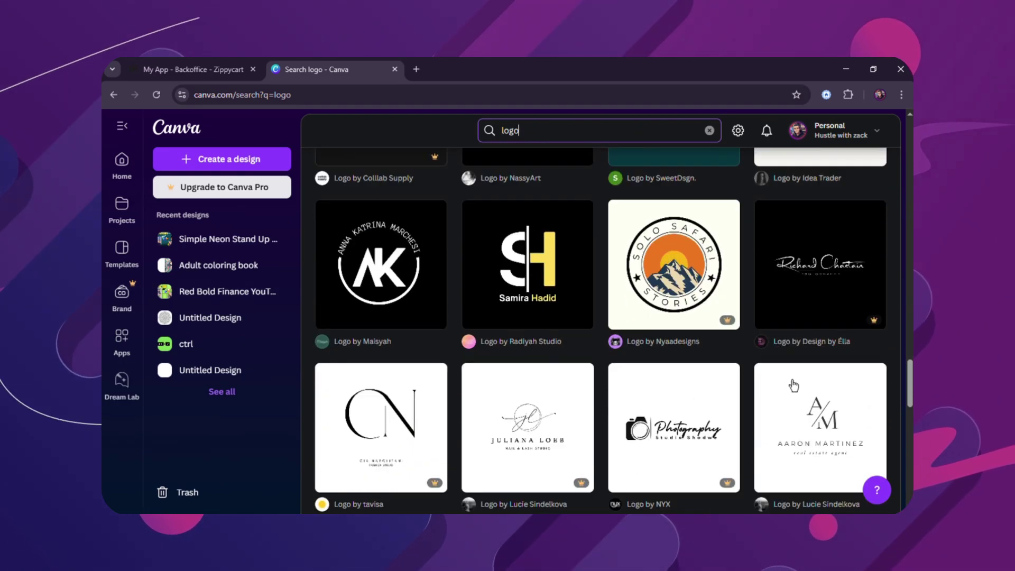
scroll(814, 418, up, 18)
scroll(809, 380, up, 5)
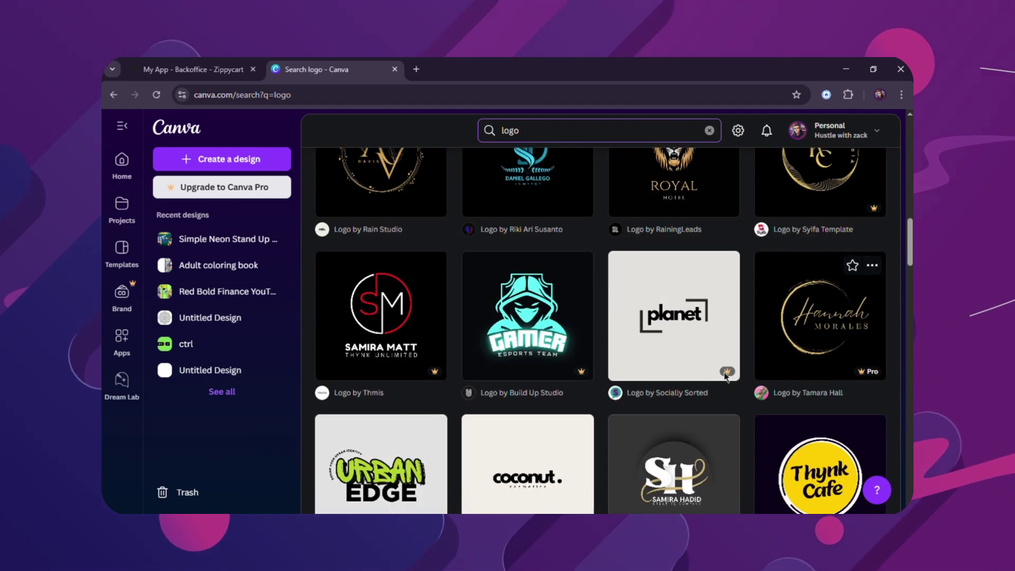
scroll(546, 415, down, 1)
click(578, 391)
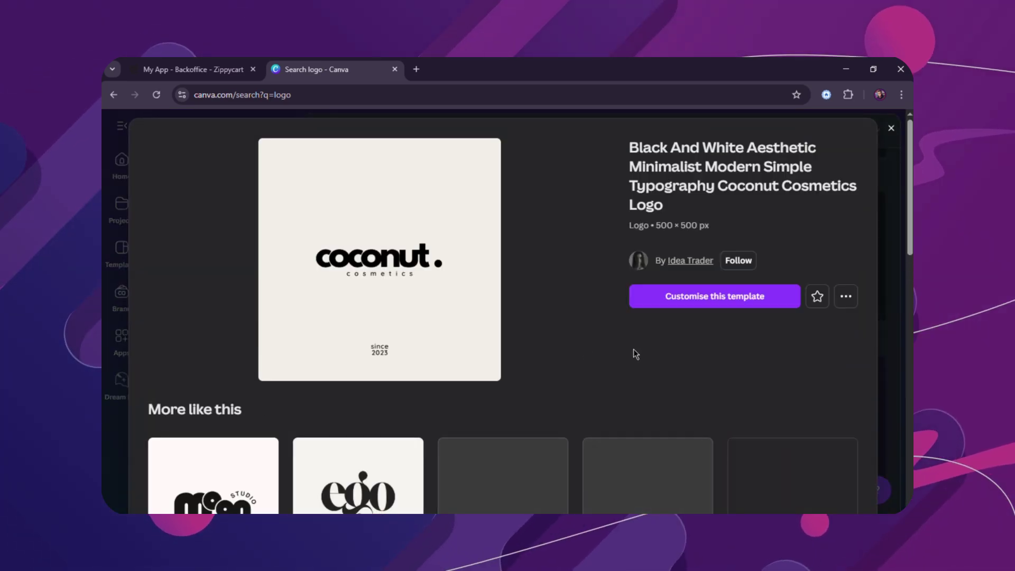
click(681, 307)
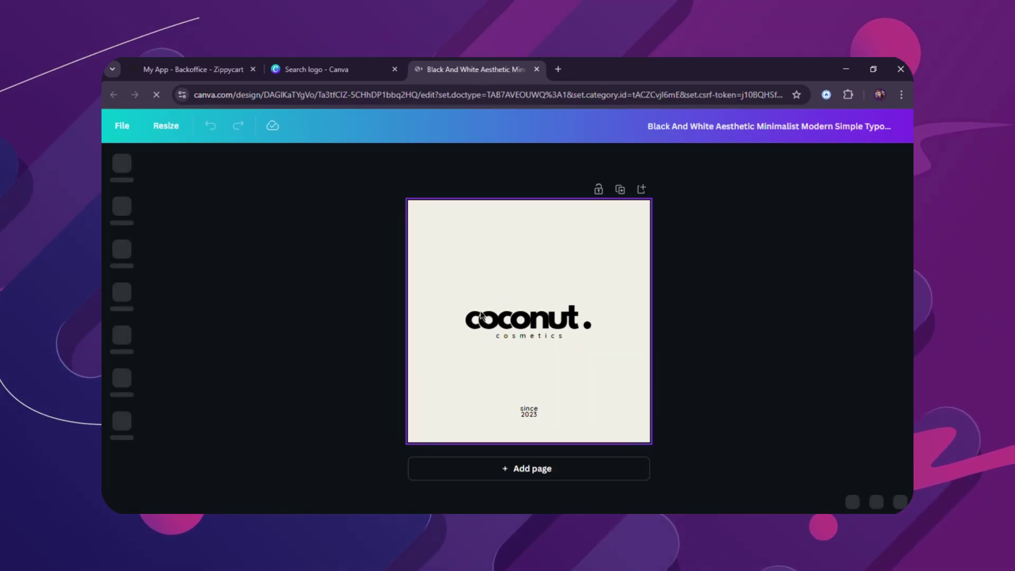
- Replace the coconut wordmark with separate letter pieces spelling "Zipp" and apply the Outline effect to "pp"
double_click(527, 326)
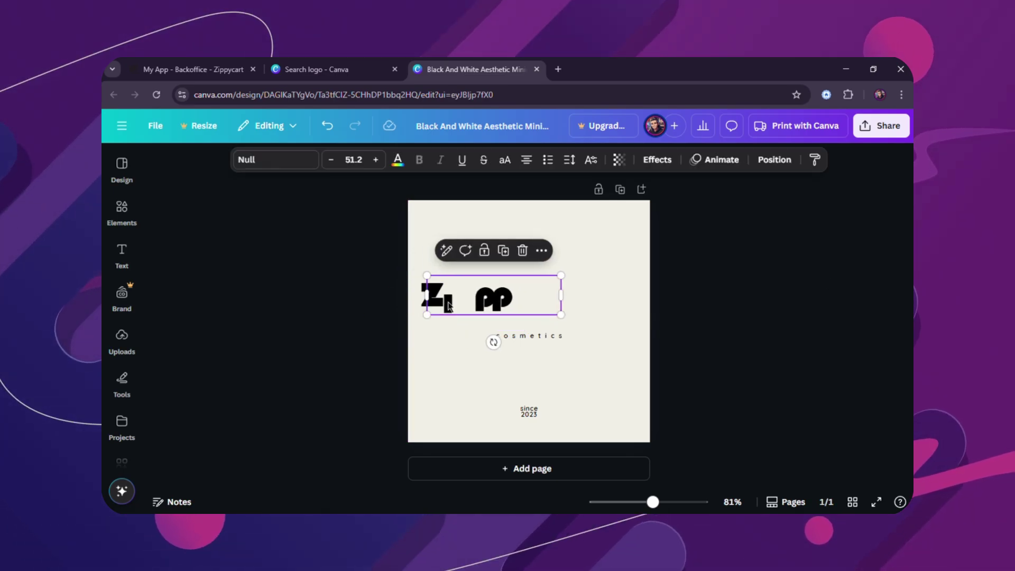
click(656, 159)
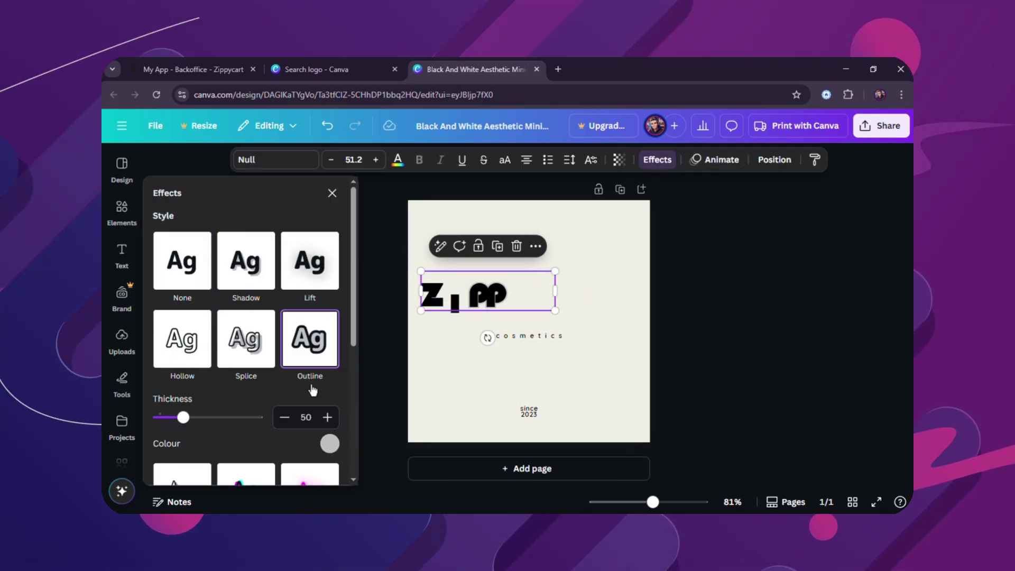
click(420, 323)
- Add the "y", enlarge and arrange the letter pieces into "Zippy" across the page, and remove the cosmetics and since 2023 texts
drag(561, 298, 521, 299)
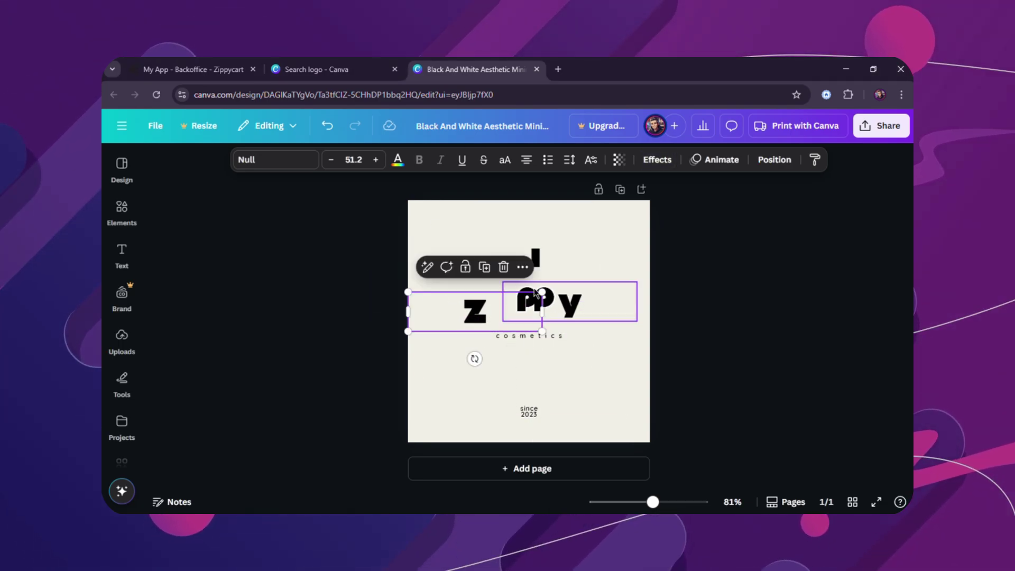
click(391, 289)
key(ctrl+z)
key(ctrl+z)
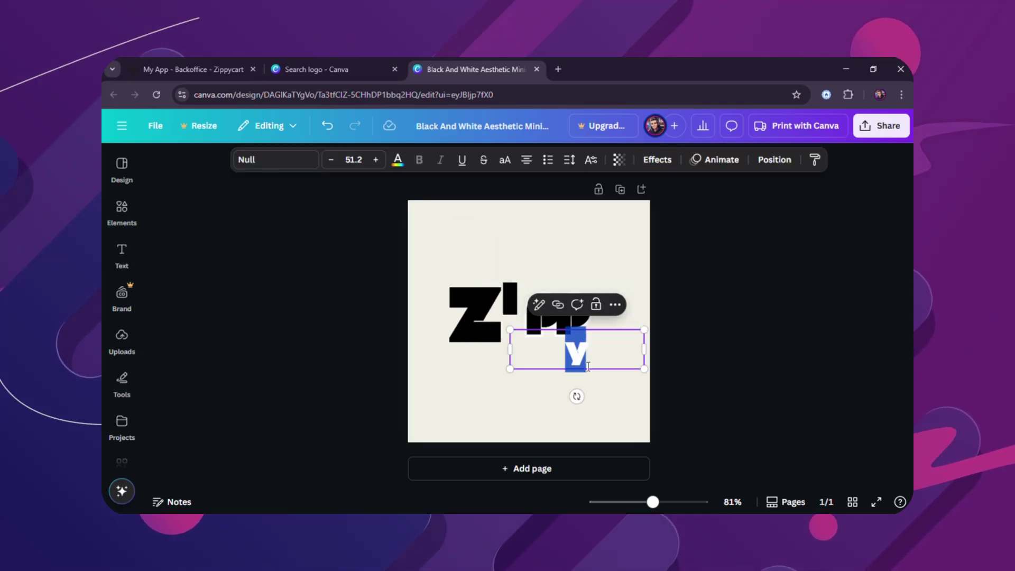
key(ctrl+z)
drag(591, 328, 575, 331)
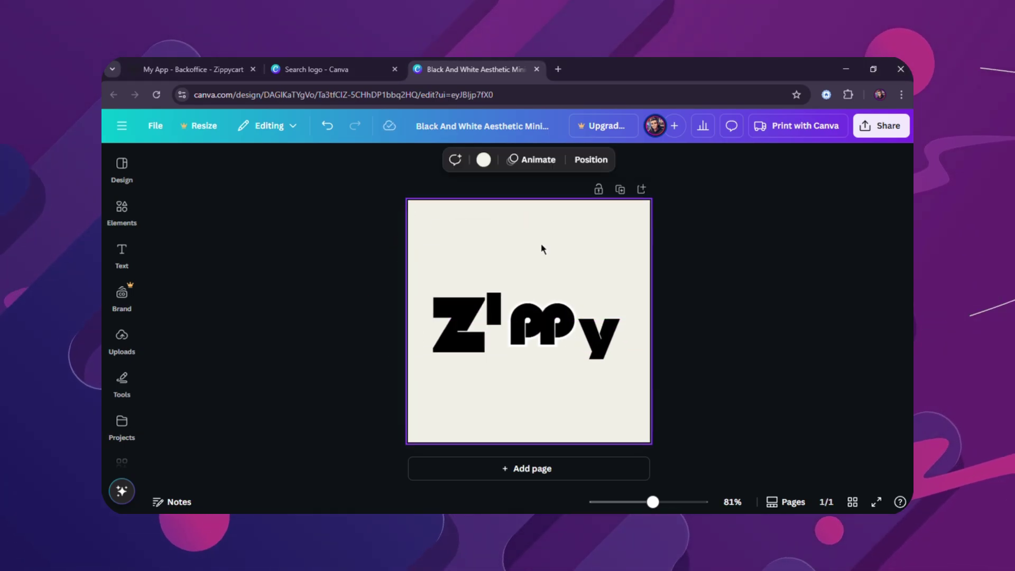
- Fill the logo's background with the yellow-orange colour
click(483, 159)
click(277, 315)
click(476, 253)
- Add a size 22 text box reading "cart" and bend it with the Curve effect at 100
click(122, 254)
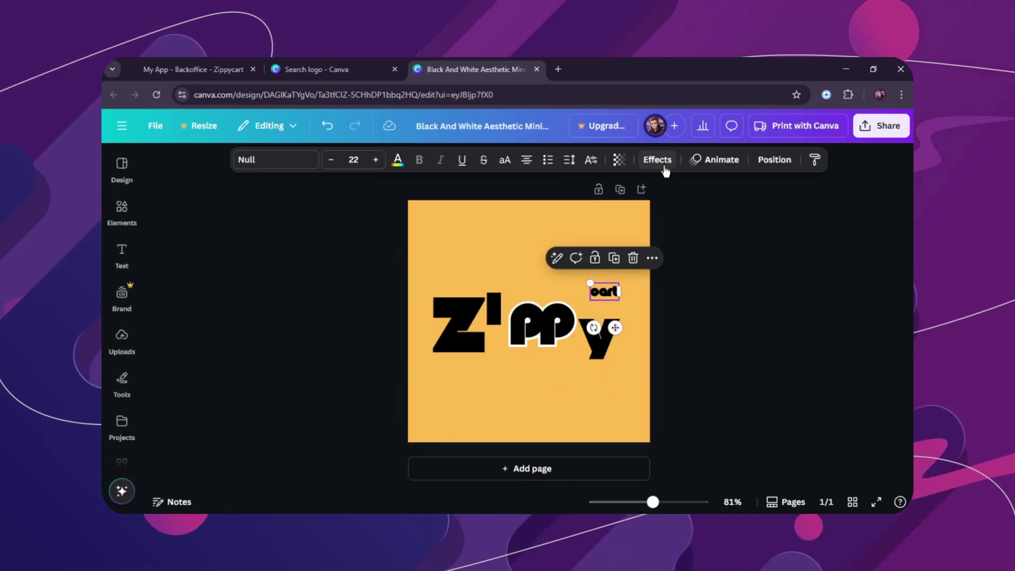
click(656, 159)
click(245, 380)
drag(233, 458, 246, 458)
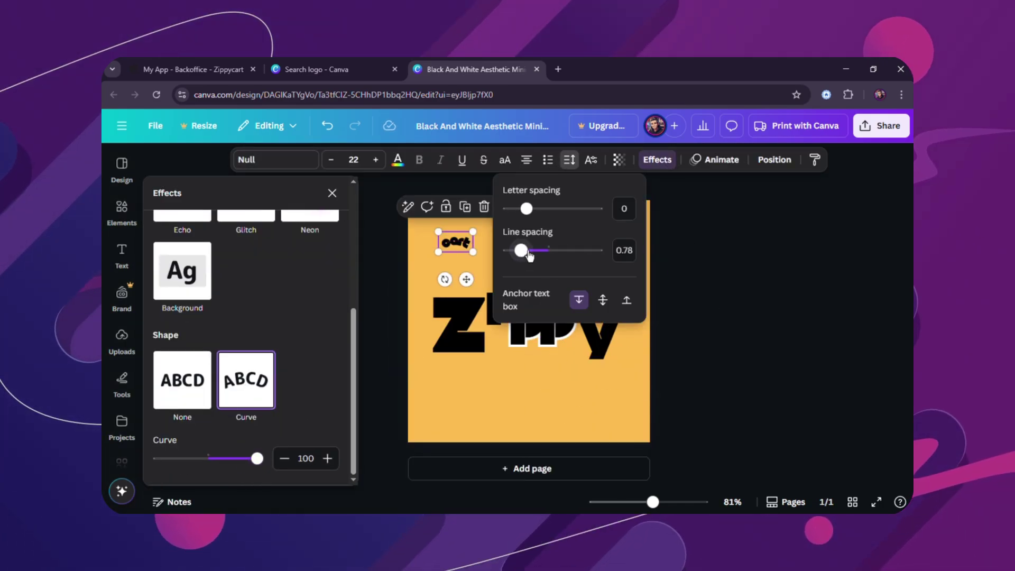
- Try other fonts on the small "Cart" text and set it to Puimek Font TH
click(275, 159)
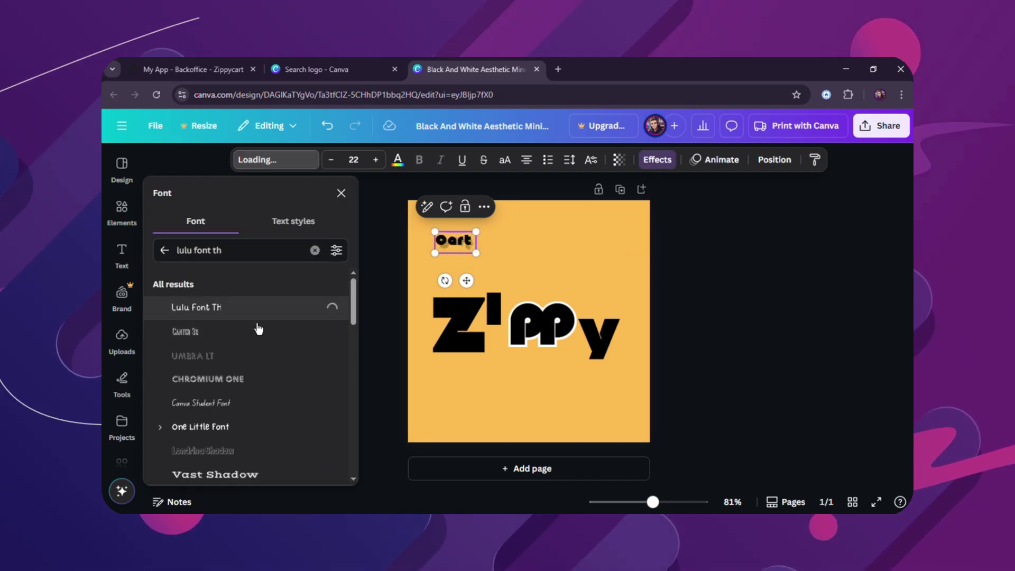
scroll(256, 326, down, 2)
click(280, 312)
scroll(280, 317, down, 3)
click(328, 331)
click(202, 402)
- Place the curved "Cart" text just above the letter y, tilted, with a soft shadow effect
drag(467, 281, 610, 313)
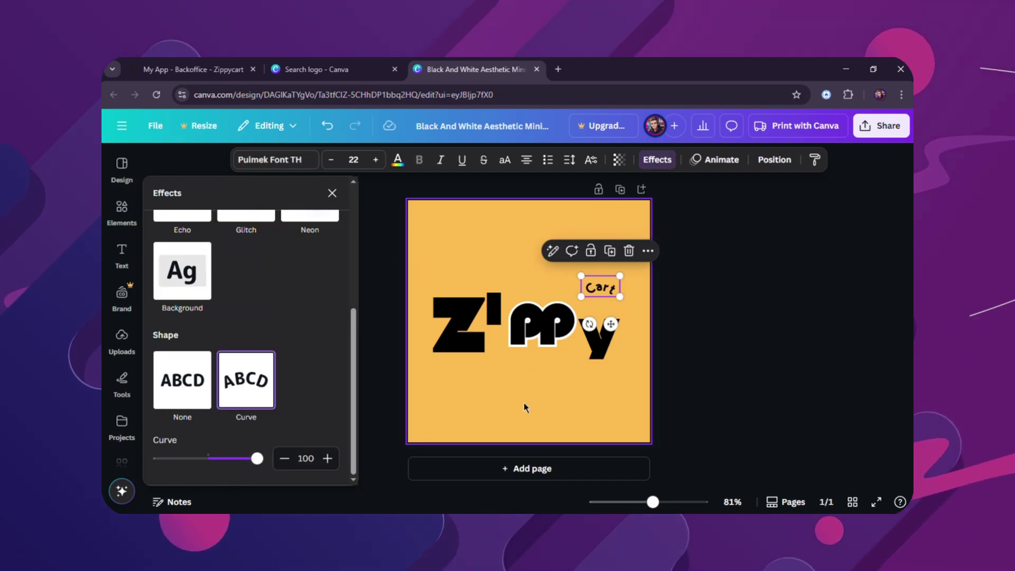
click(656, 159)
click(760, 266)
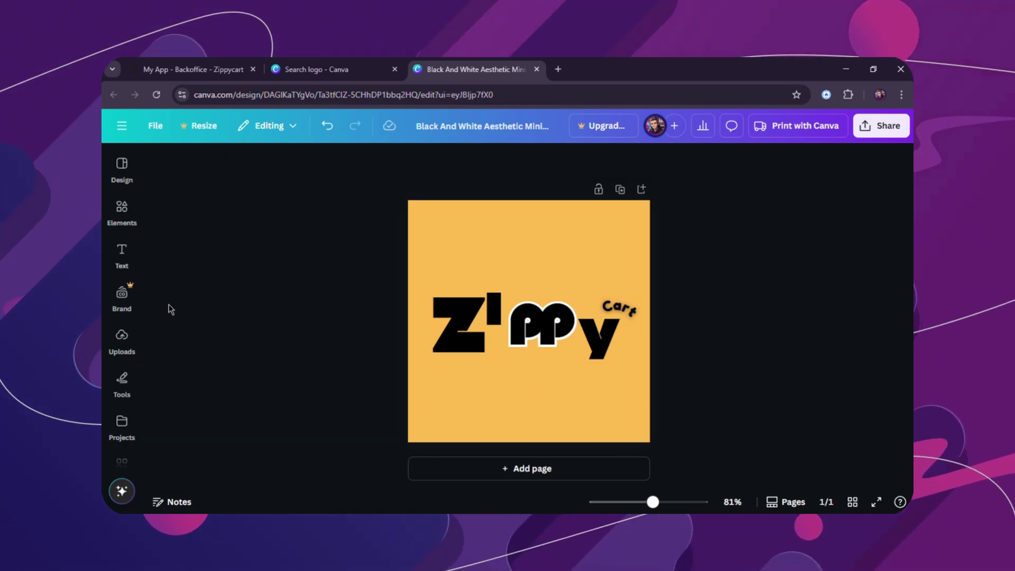
- Search the design elements for "cart" and show only graphics
click(122, 210)
click(247, 175)
text(cart)
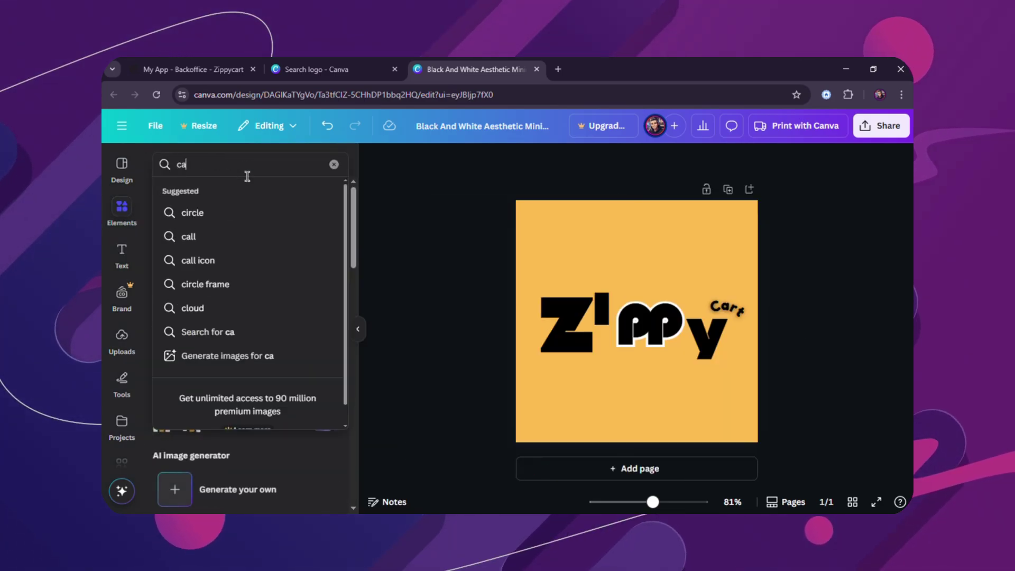
key(Return)
click(196, 193)
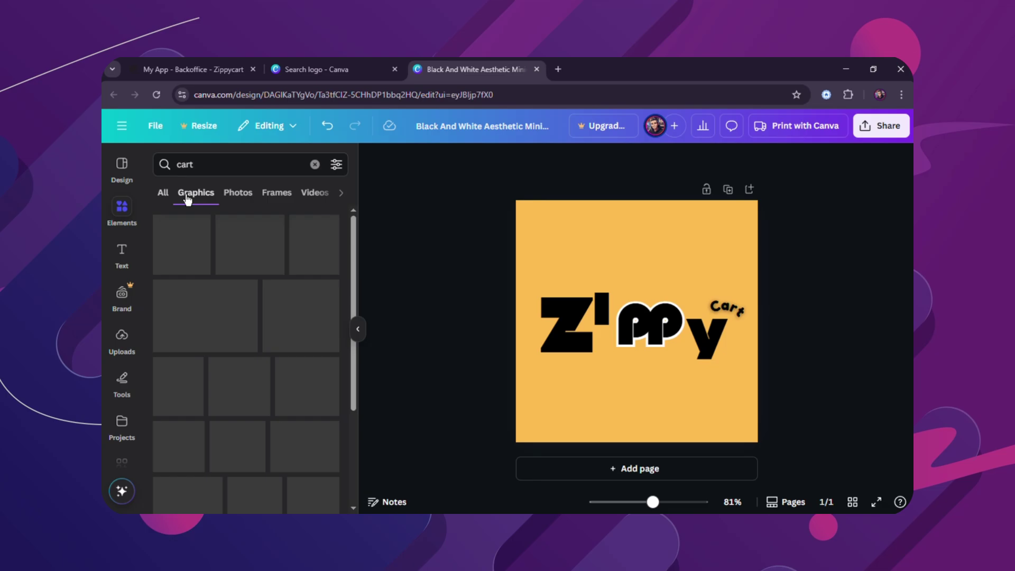
- Choose the orange speeding shopping cart graphic from the results and add it to the logo
scroll(233, 378, down, 5)
scroll(233, 378, down, 7)
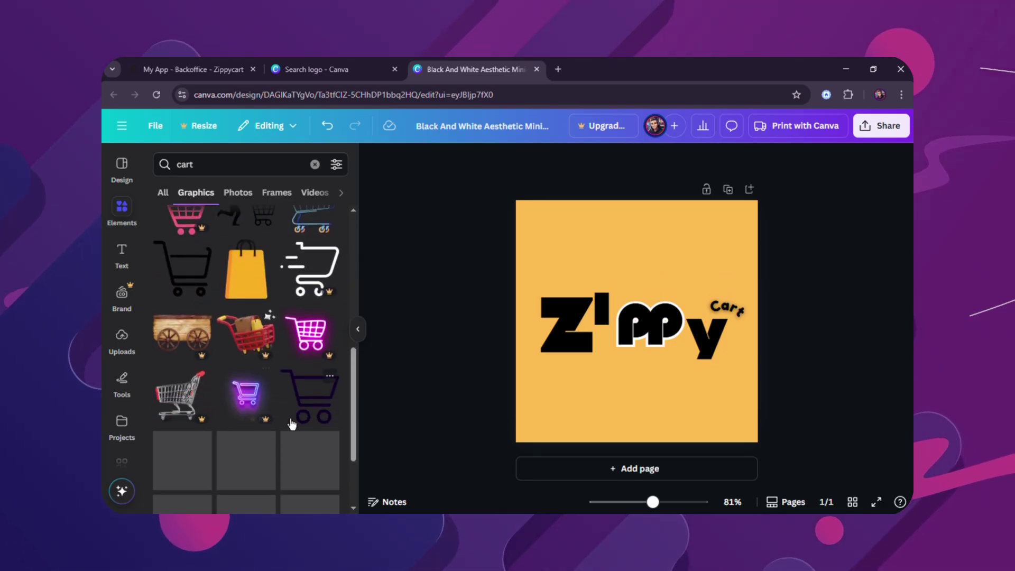
scroll(222, 360, up, 5)
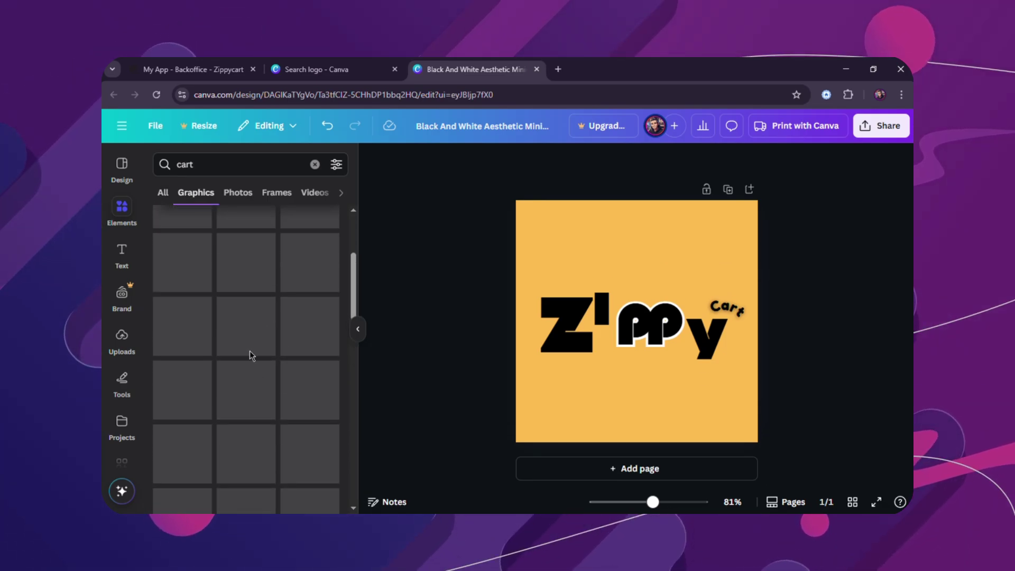
scroll(249, 350, up, 3)
drag(248, 359, 652, 351)
click(358, 328)
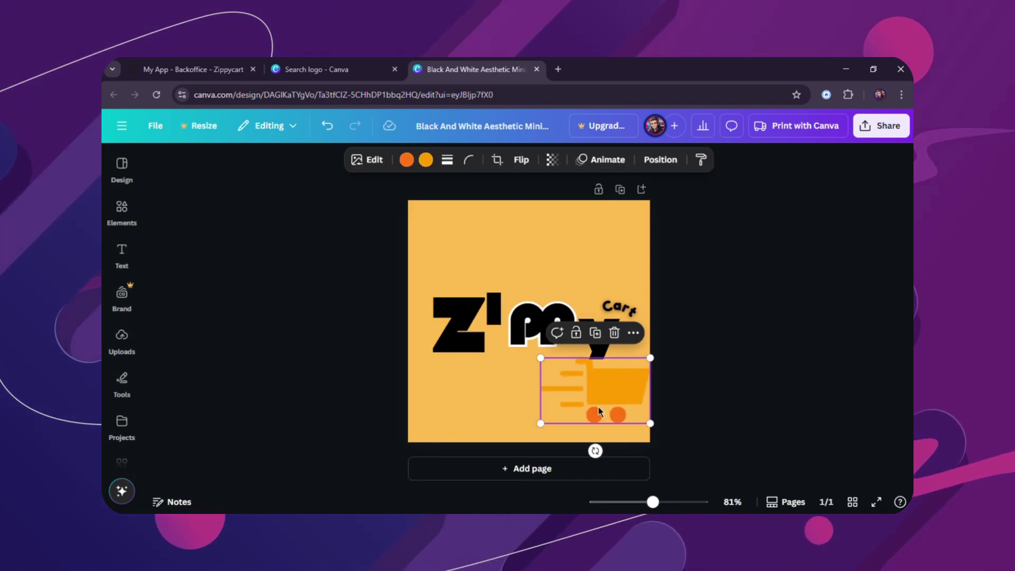
- Resize the shopping cart graphic and position it beneath the letter y near the page's lower edge
click(526, 365)
click(534, 366)
drag(535, 366, 523, 357)
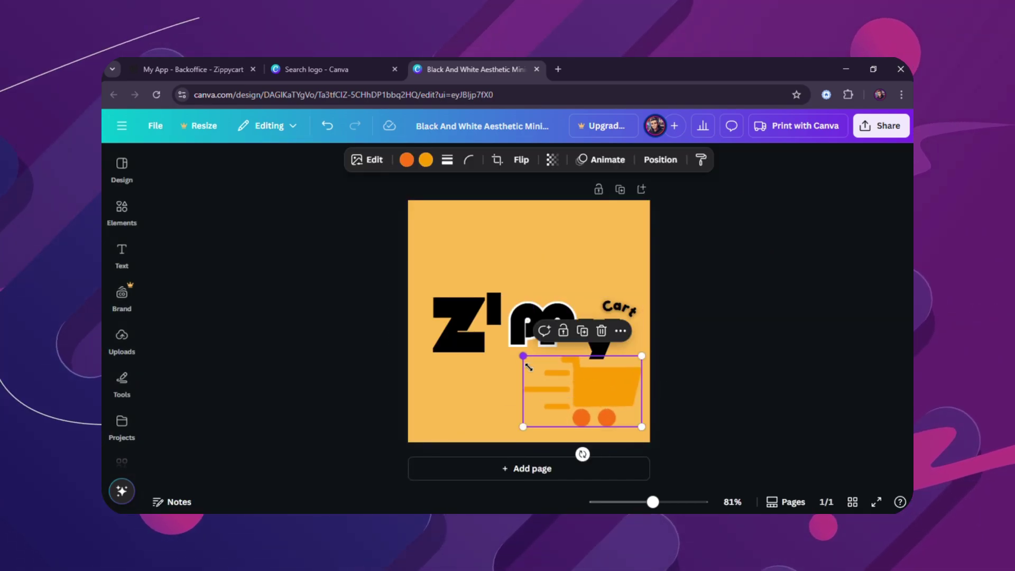
drag(594, 389, 594, 395)
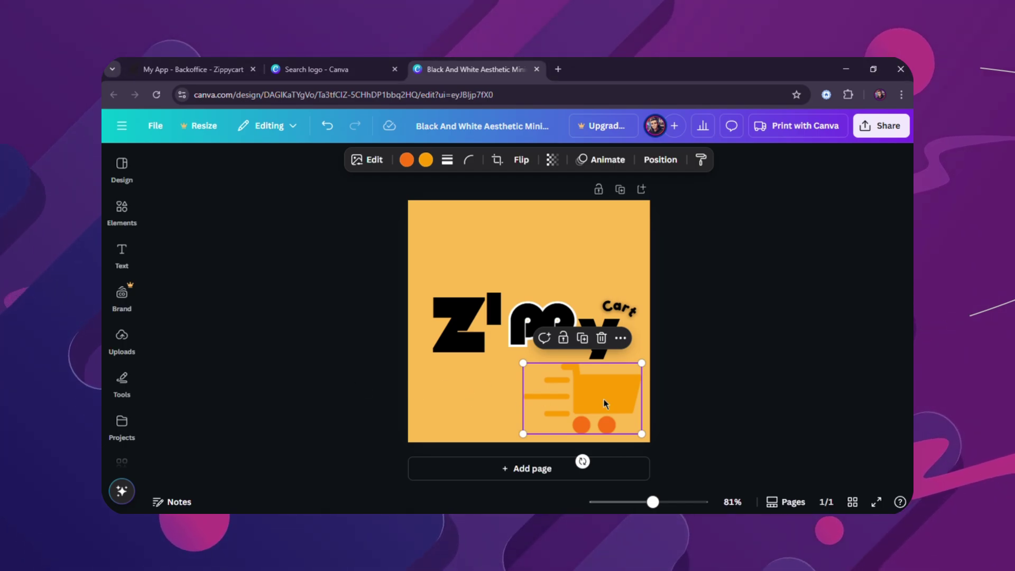
- Recolour the shopping cart's body and speed lines black and its wheels white
click(426, 159)
click(198, 283)
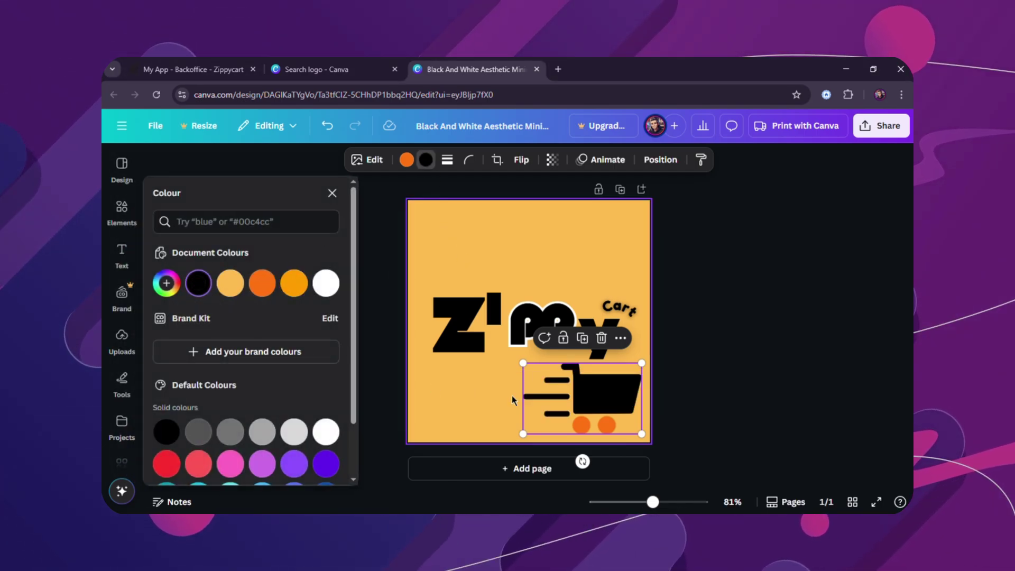
click(701, 300)
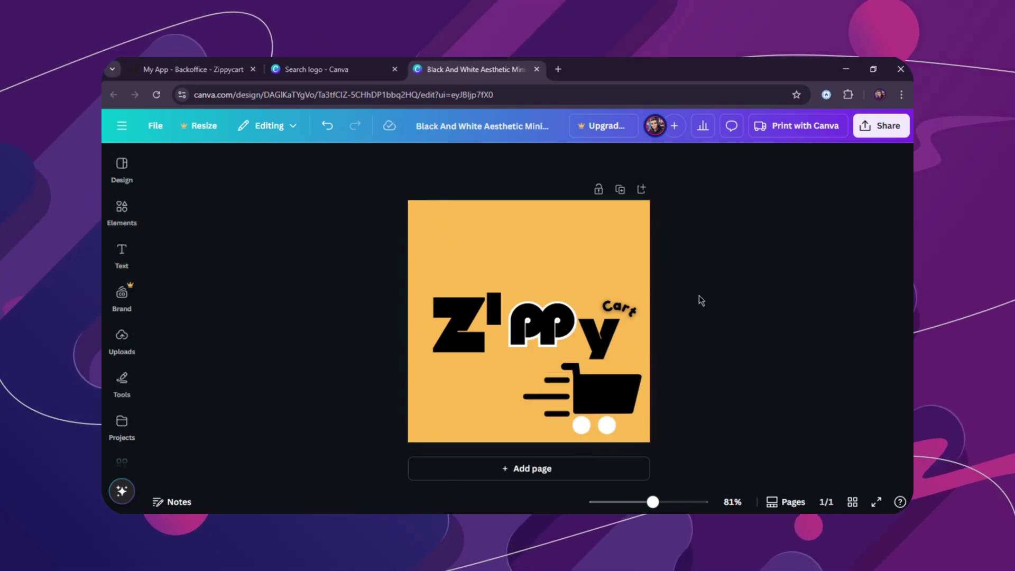
- Group all the logo's lettering with the cart graphic and move the group slightly up the page
drag(385, 221, 703, 433)
click(497, 244)
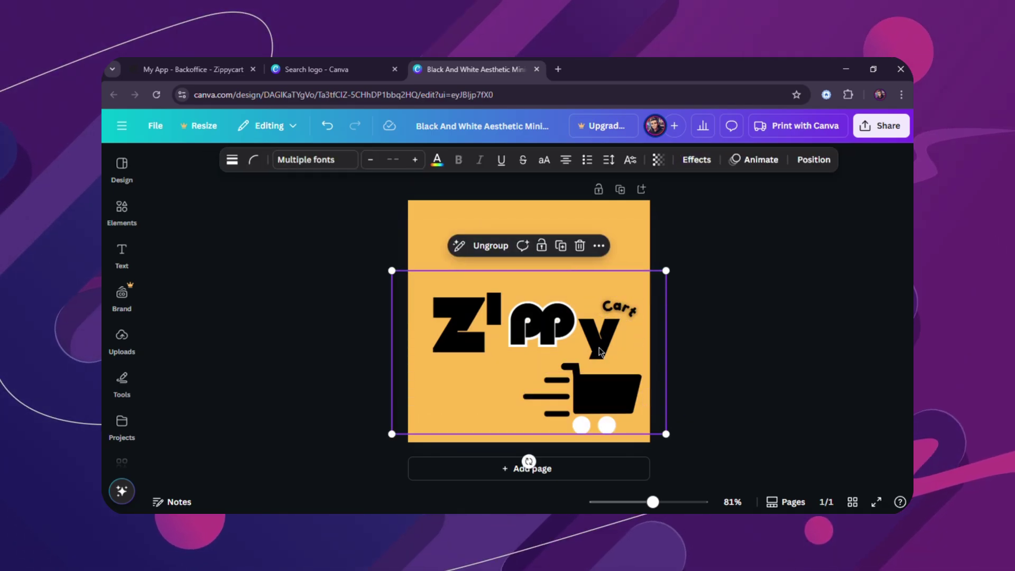
drag(610, 361, 610, 343)
key(Escape)
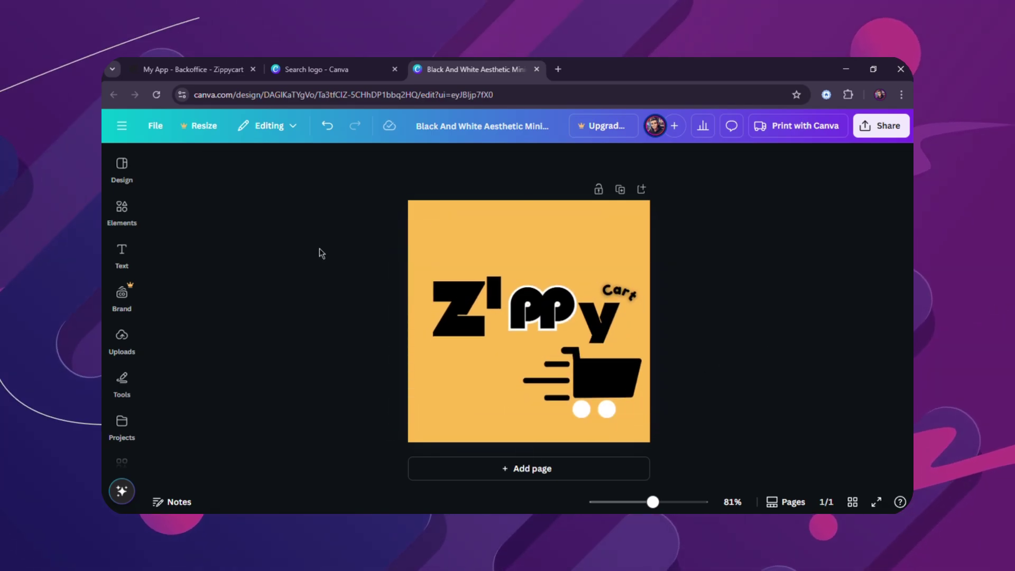
- Add a heading text reading "o" above the Zippy lettering
click(123, 252)
drag(211, 335, 629, 253)
text(o)
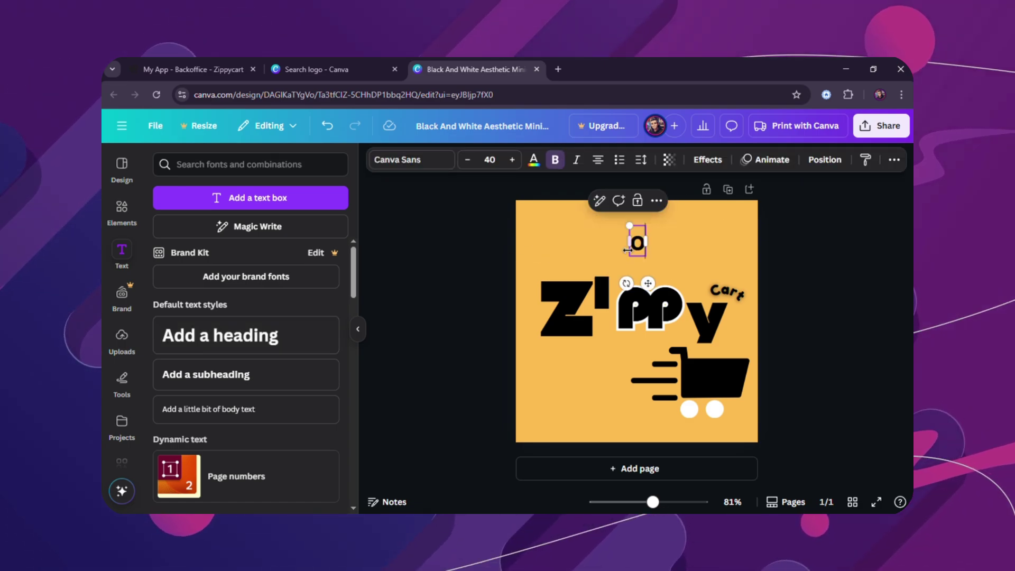
- Set the "o" to the Null font and place it above the letter i as its dot
click(412, 159)
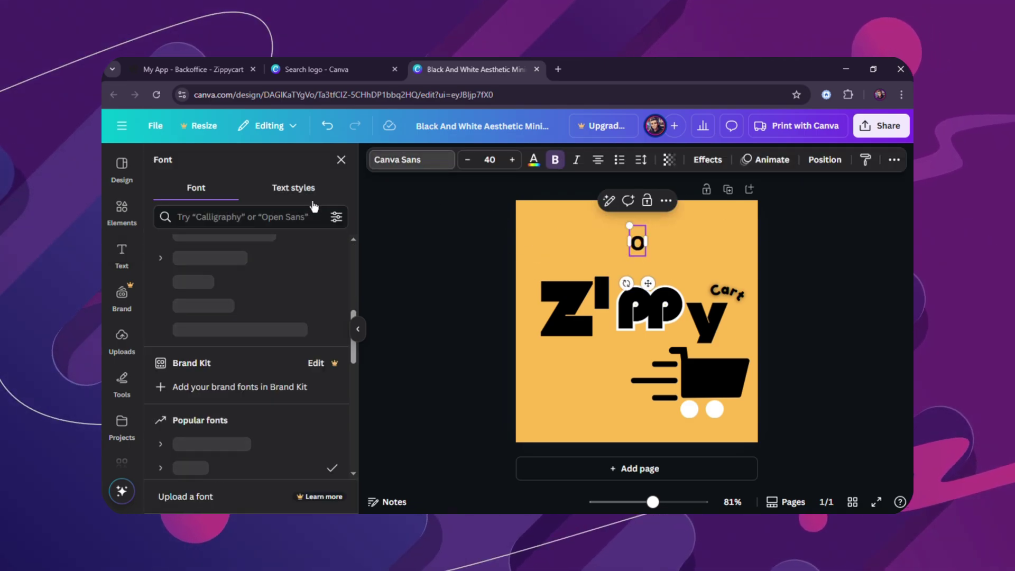
click(236, 215)
click(243, 321)
click(222, 275)
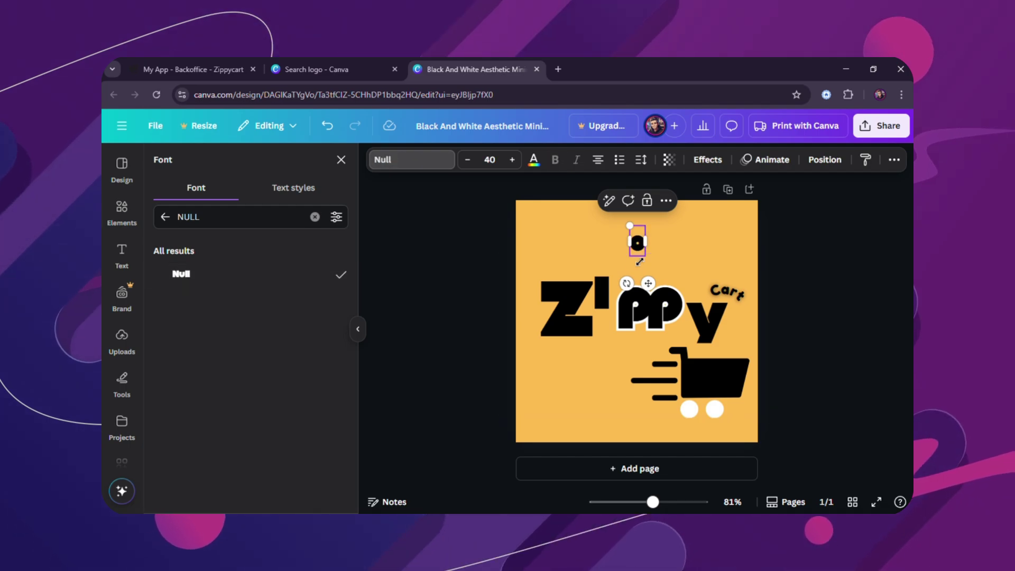
drag(645, 283, 624, 309)
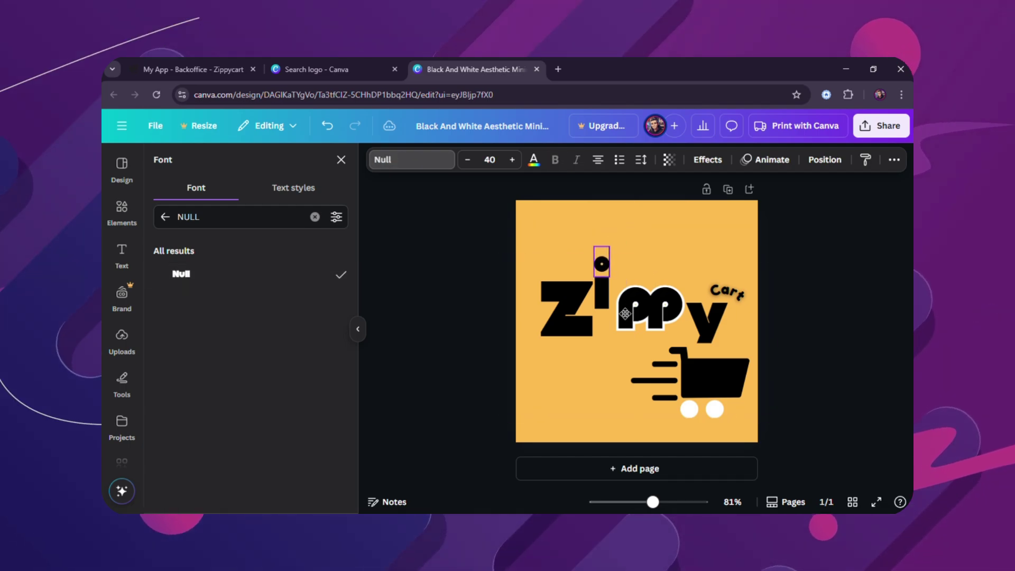
- Try the Shadow, Outline and Hollow effects on the dot above the letter i, raising the Hollow thickness to 85
scroll(636, 252, up, 5)
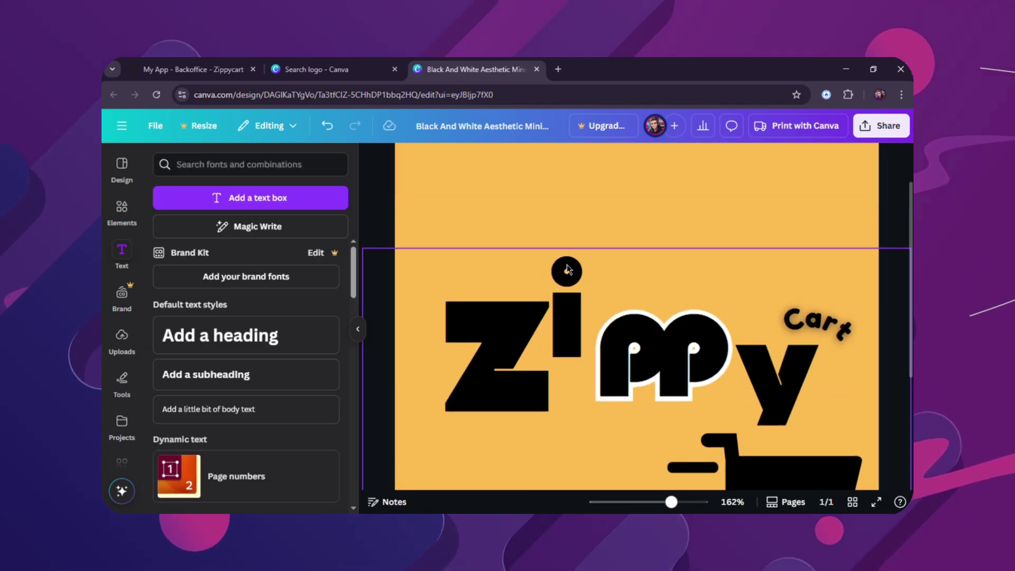
click(708, 159)
click(267, 244)
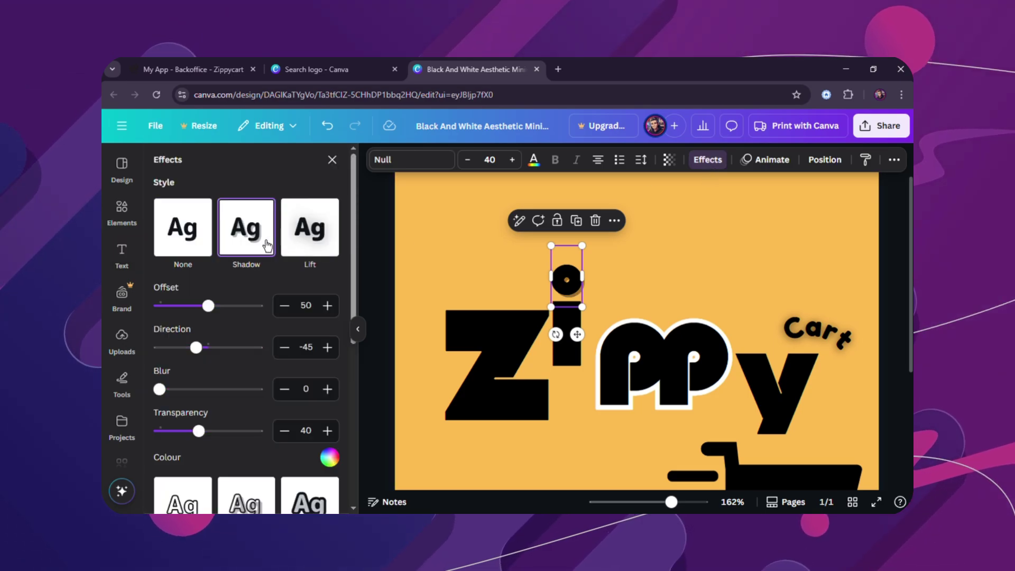
scroll(338, 280, down, 4)
click(308, 312)
scroll(308, 312, down, 1)
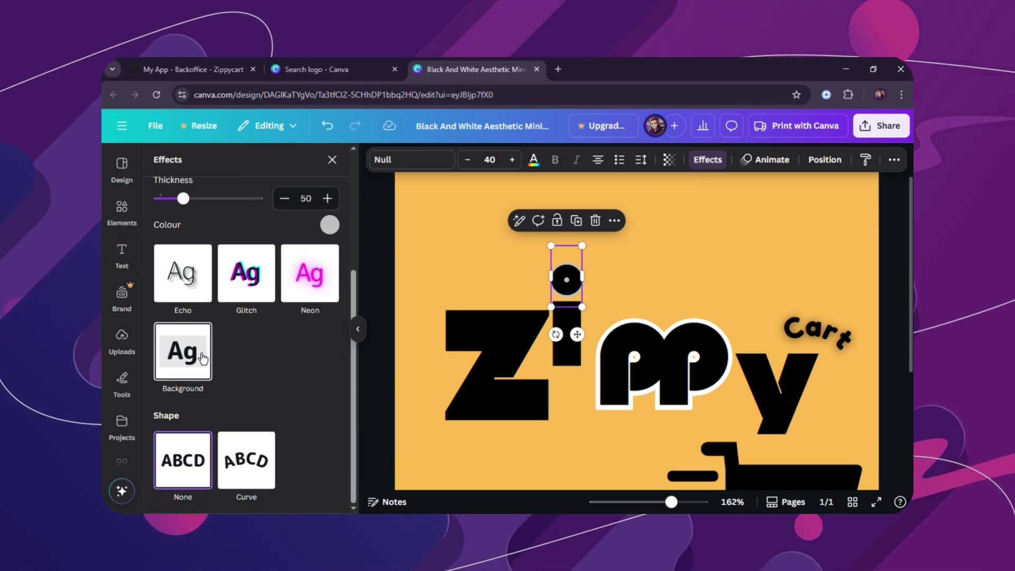
click(185, 269)
click(182, 230)
scroll(212, 317, up, 1)
drag(207, 378, 250, 381)
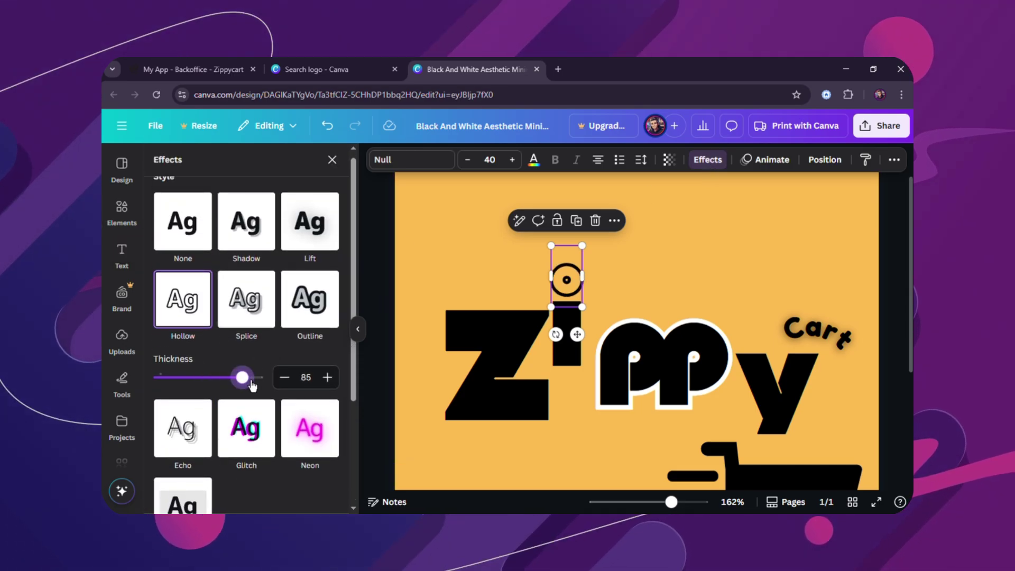
- Delete the "o" dot above the letter i from the logo
click(121, 254)
scroll(477, 271, down, 5)
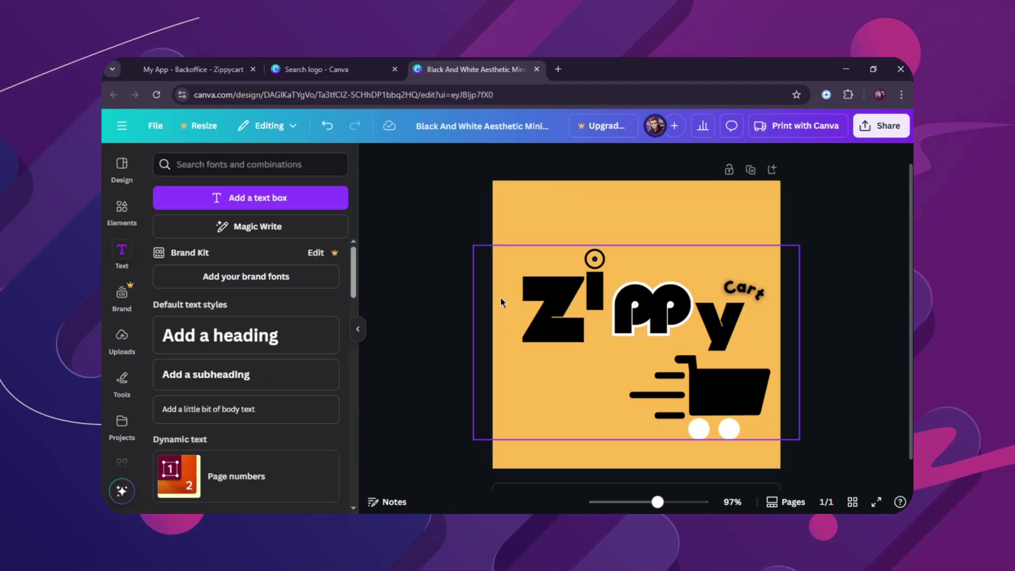
key(Delete)
scroll(426, 237, down, 3)
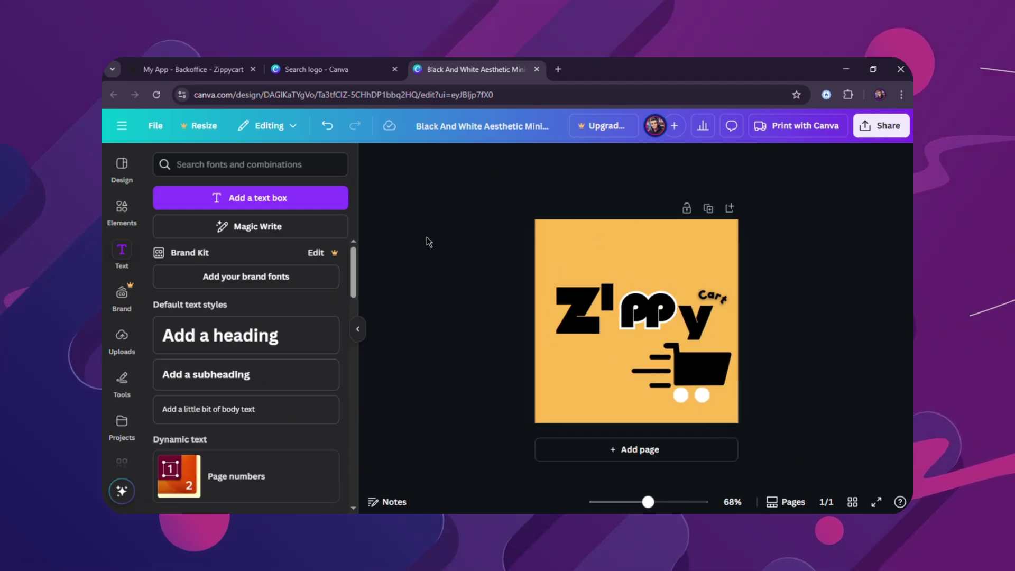
scroll(683, 370, up, 2)
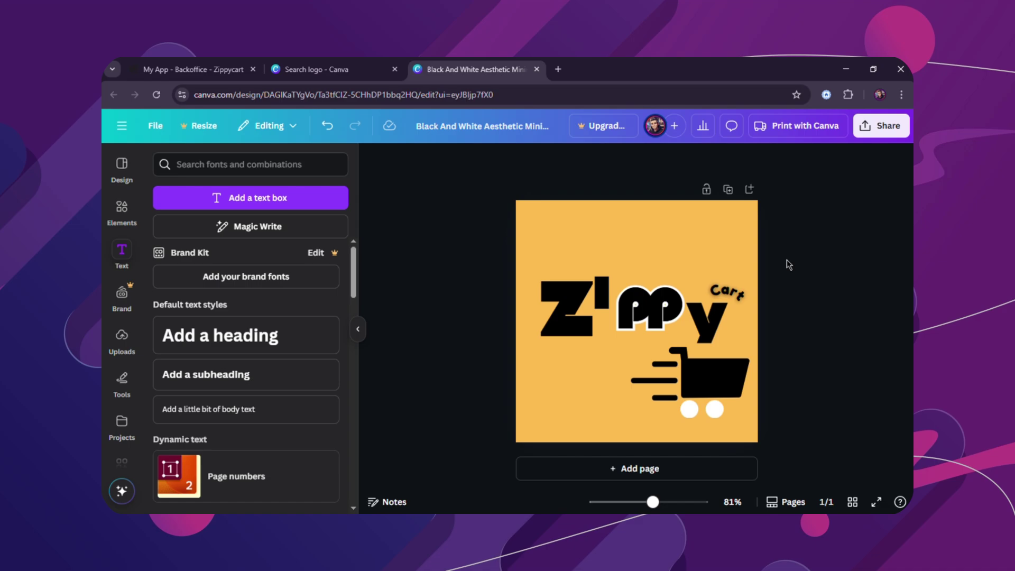
- Download the logo design as a PNG file at 500 × 500 px
click(881, 125)
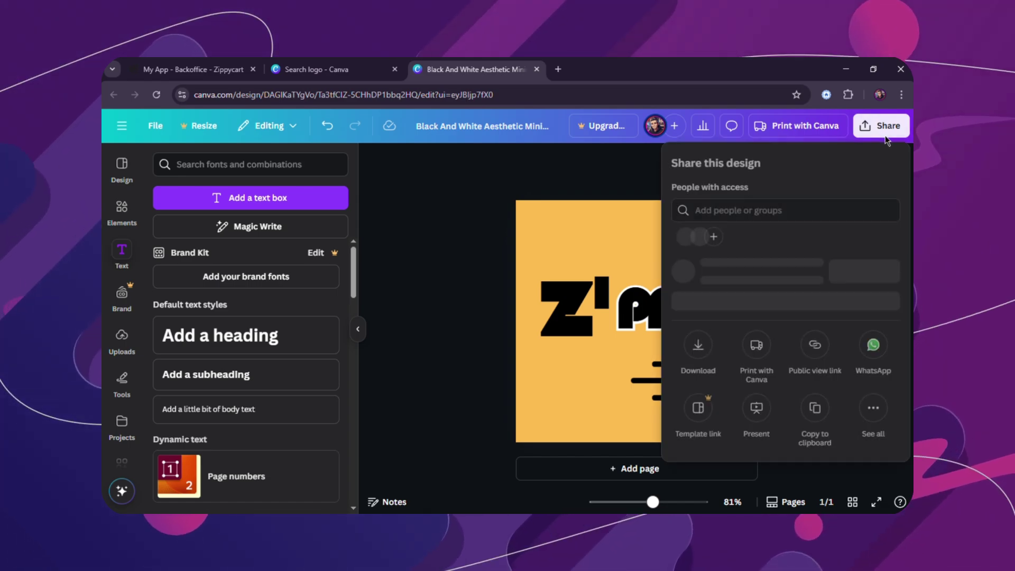
click(697, 376)
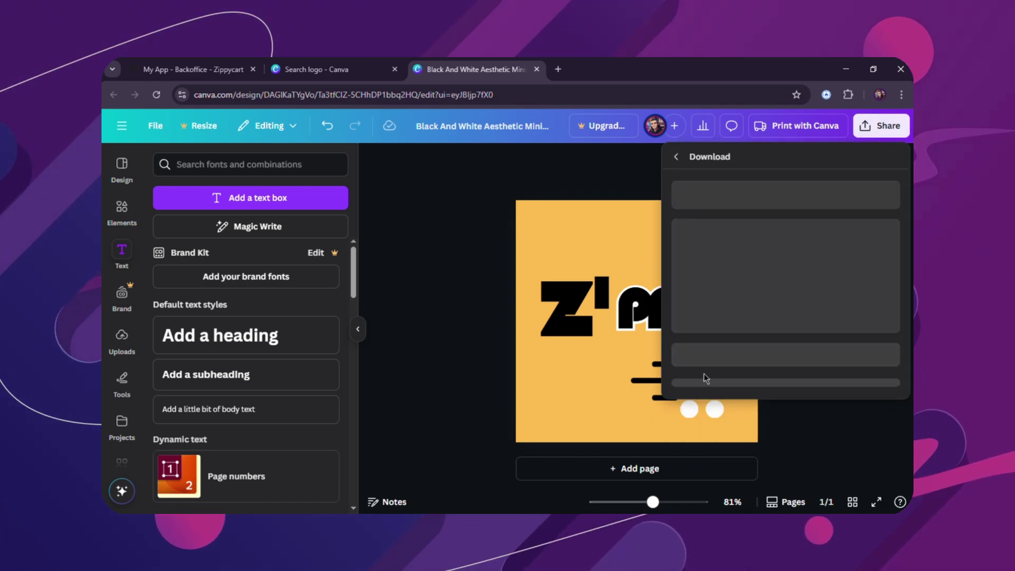
click(782, 209)
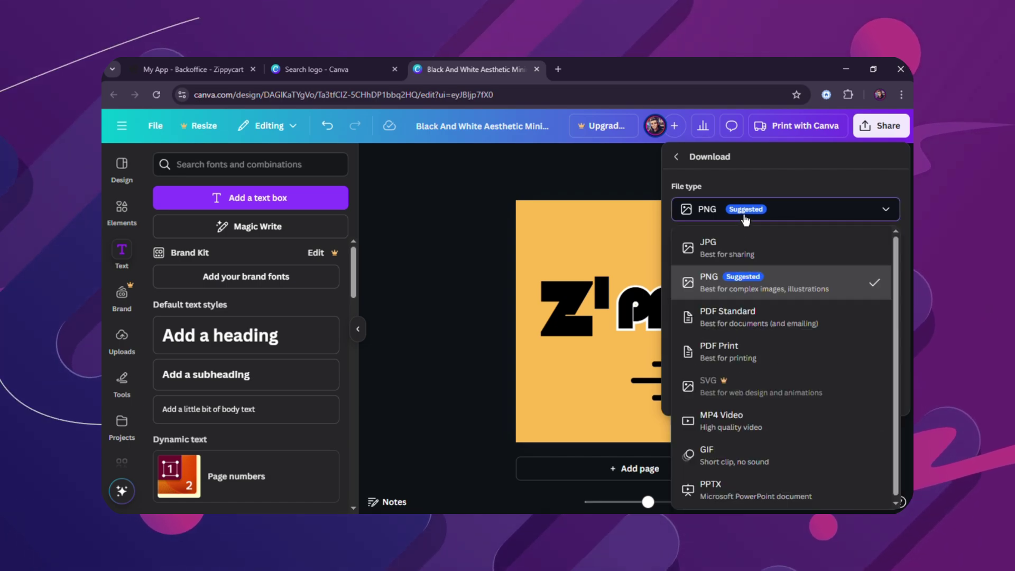
click(714, 277)
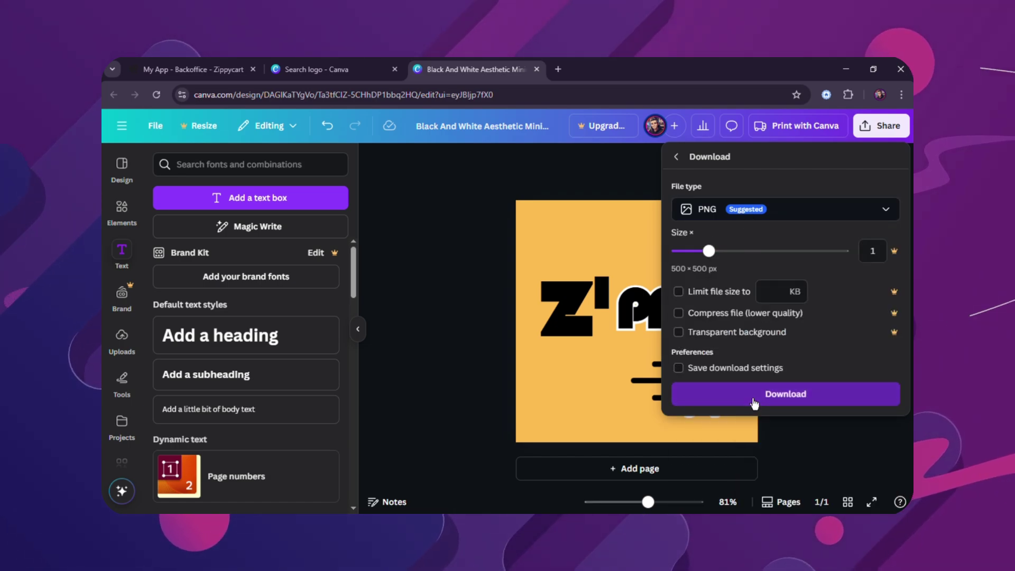
click(754, 403)
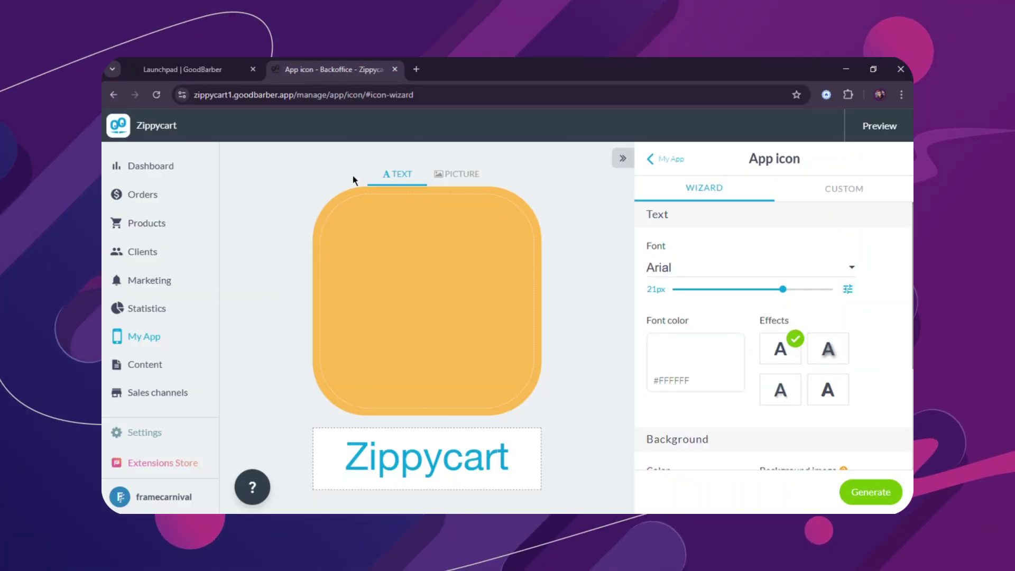
- In GoodBarber's custom app icon settings, upload the Zippy Cart logo as the 1024 x 1024px iOS icon
click(847, 202)
scroll(695, 308, down, 1)
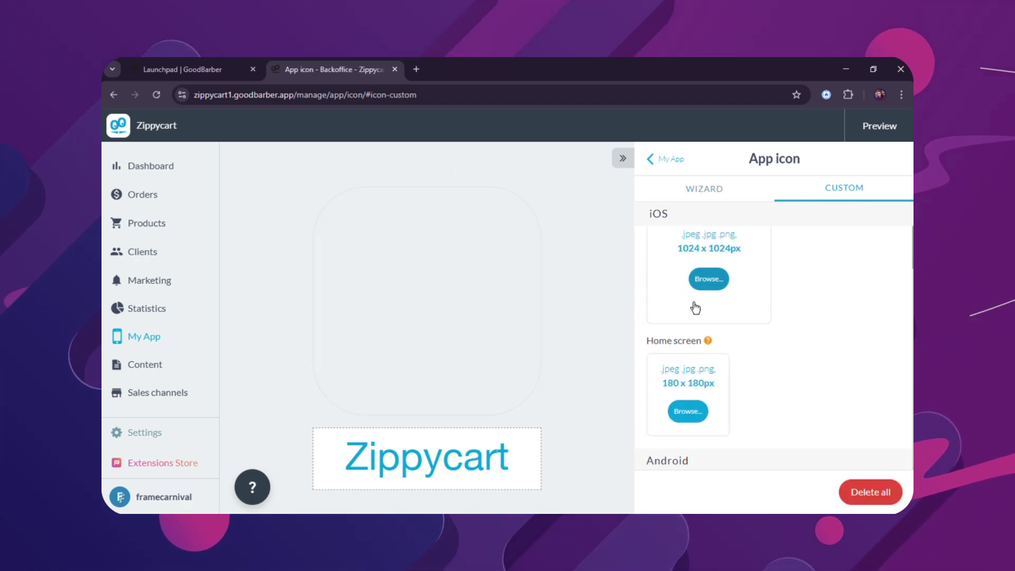
click(722, 286)
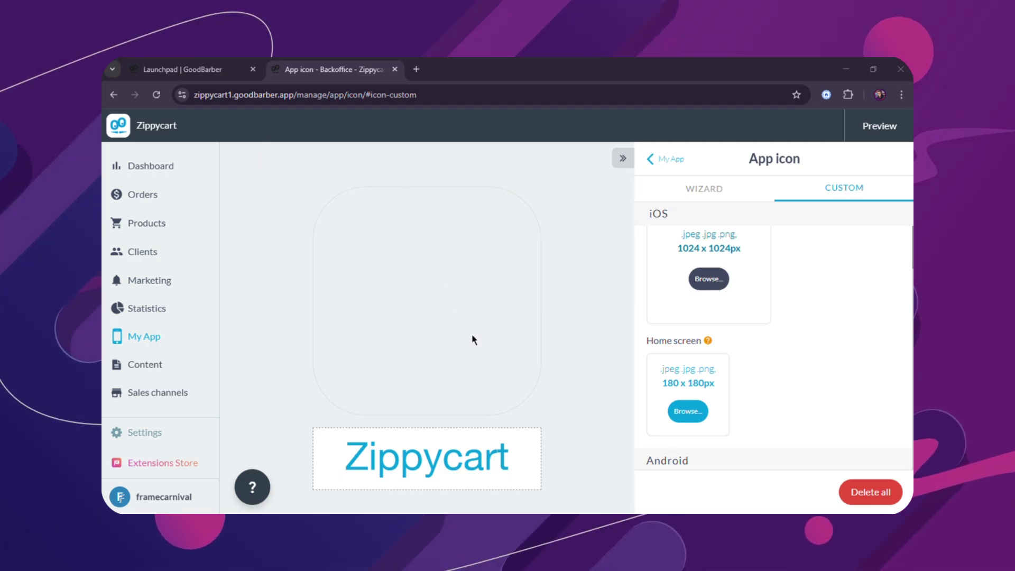
key(Return)
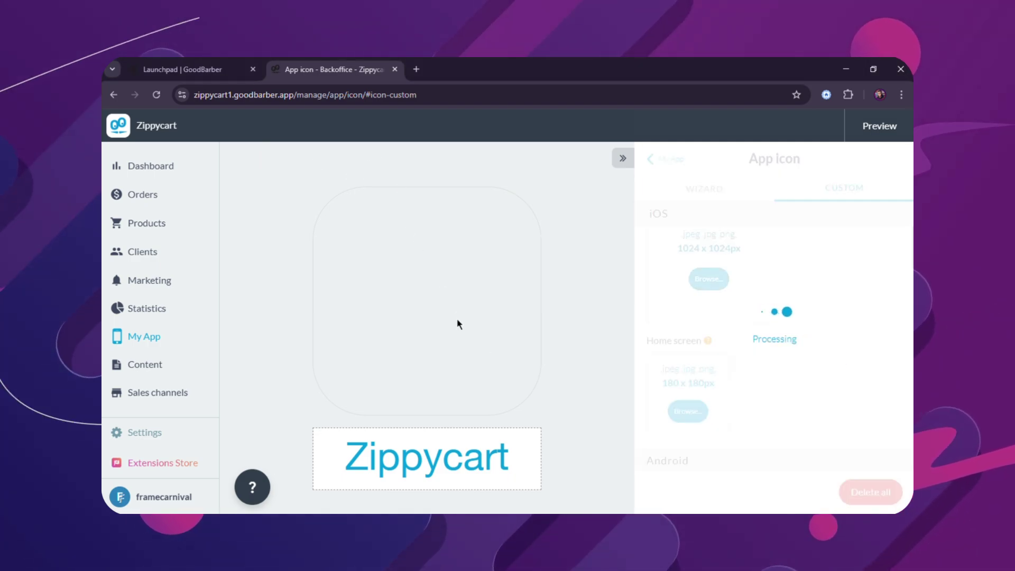
mouse_move(738, 341)
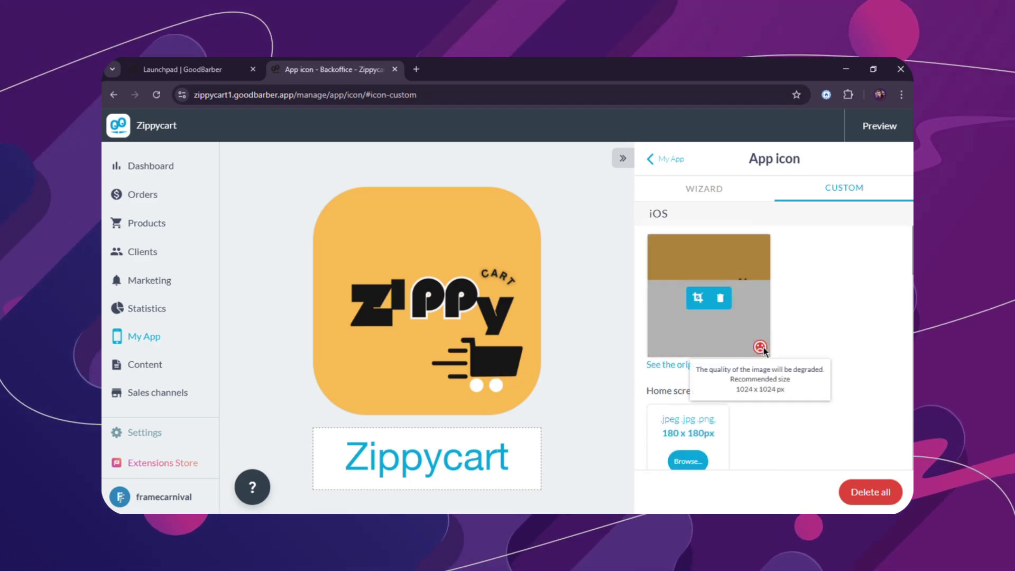
- Open the launch screen settings and set the title's font color to black (#000000)
click(835, 359)
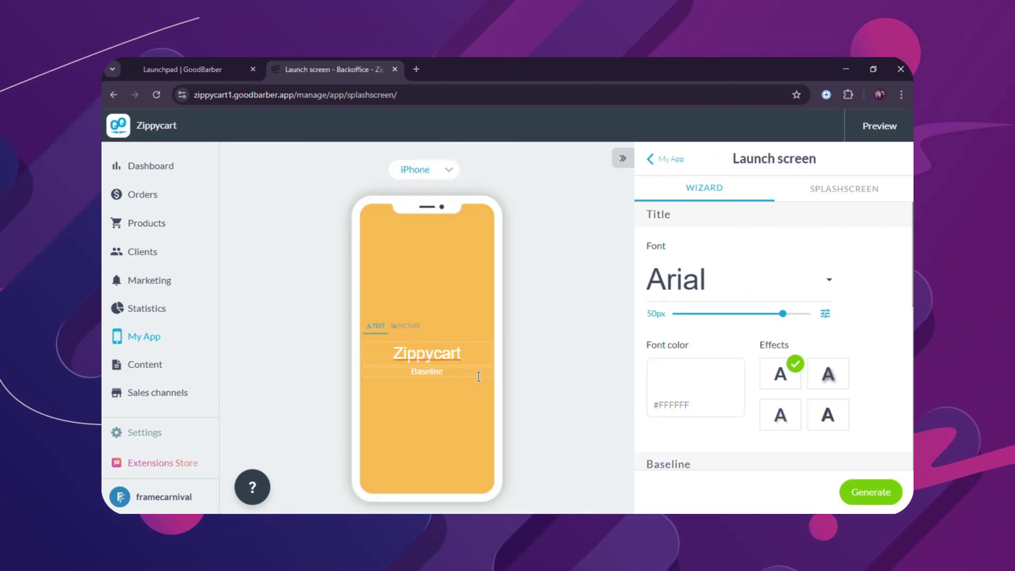
click(705, 380)
click(600, 447)
click(657, 489)
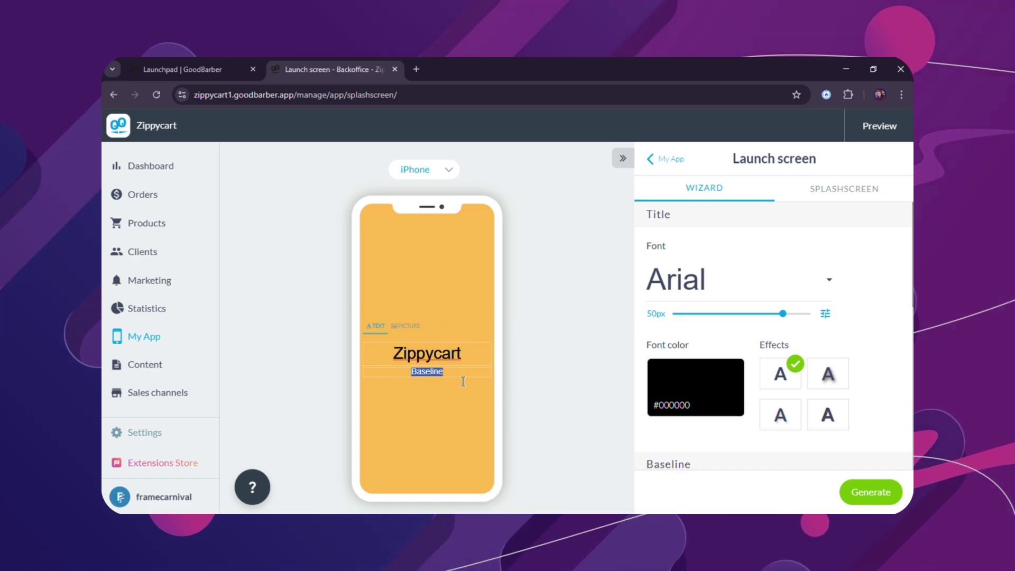
- Check the launch screen's picture and background options, and generate the splashscreen with the Zippycart text title
click(402, 326)
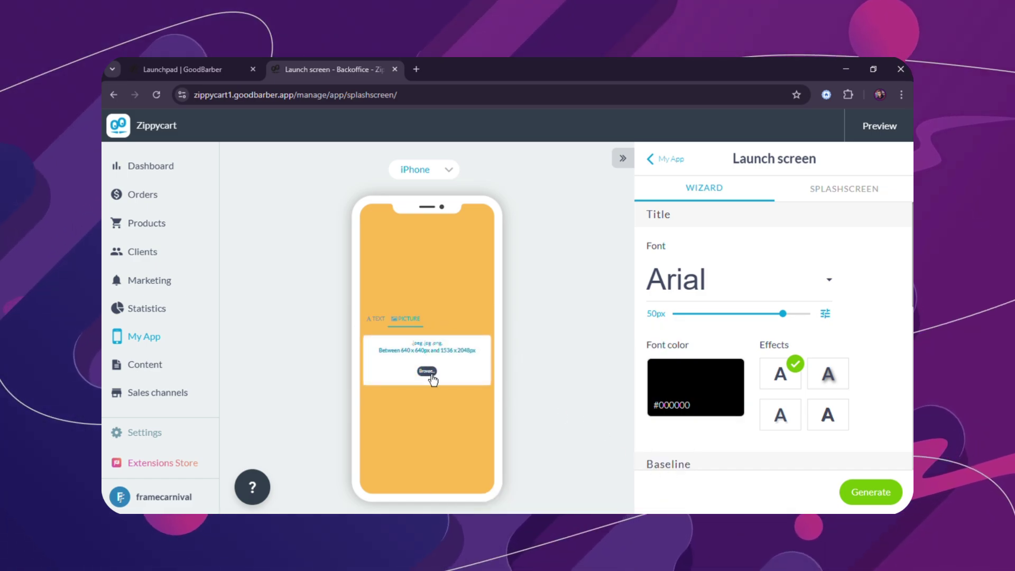
scroll(684, 390, down, 5)
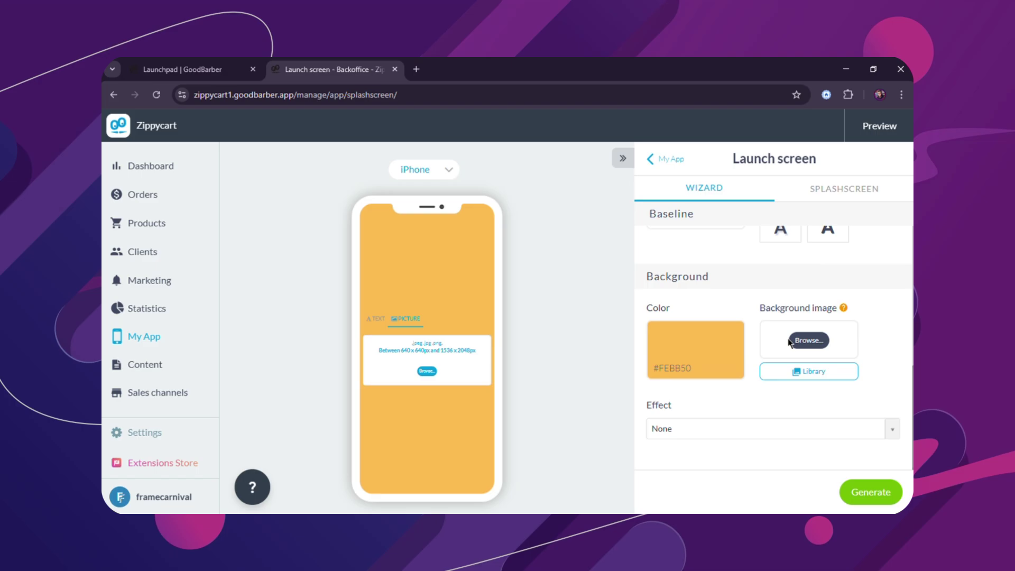
scroll(707, 417, up, 5)
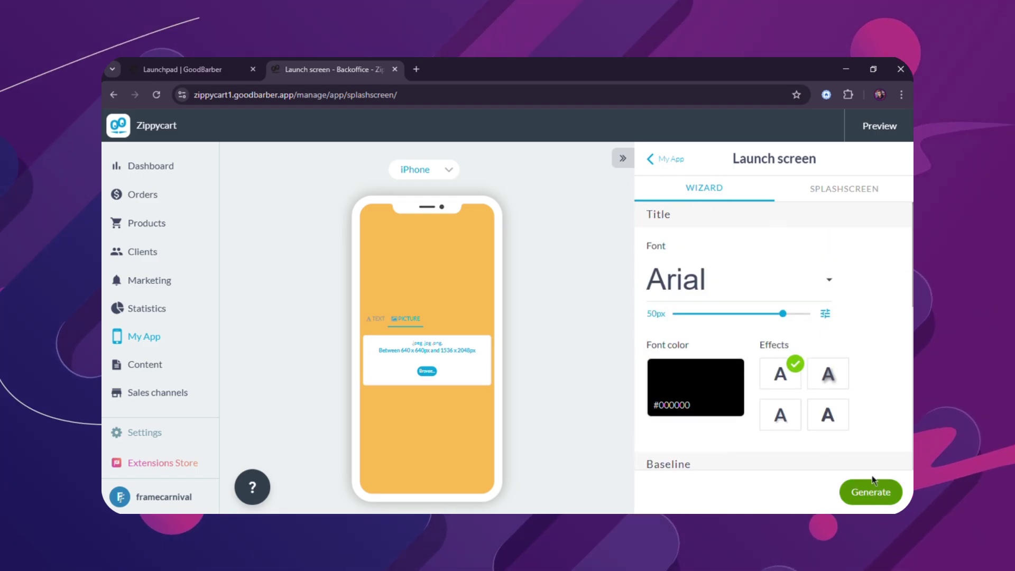
click(870, 491)
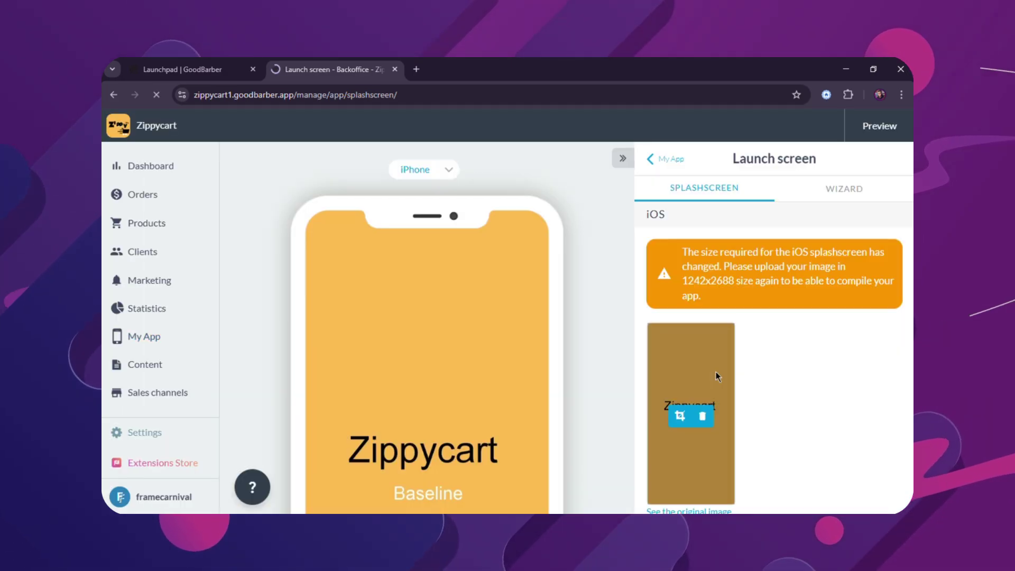
scroll(787, 376, down, 3)
scroll(740, 356, up, 3)
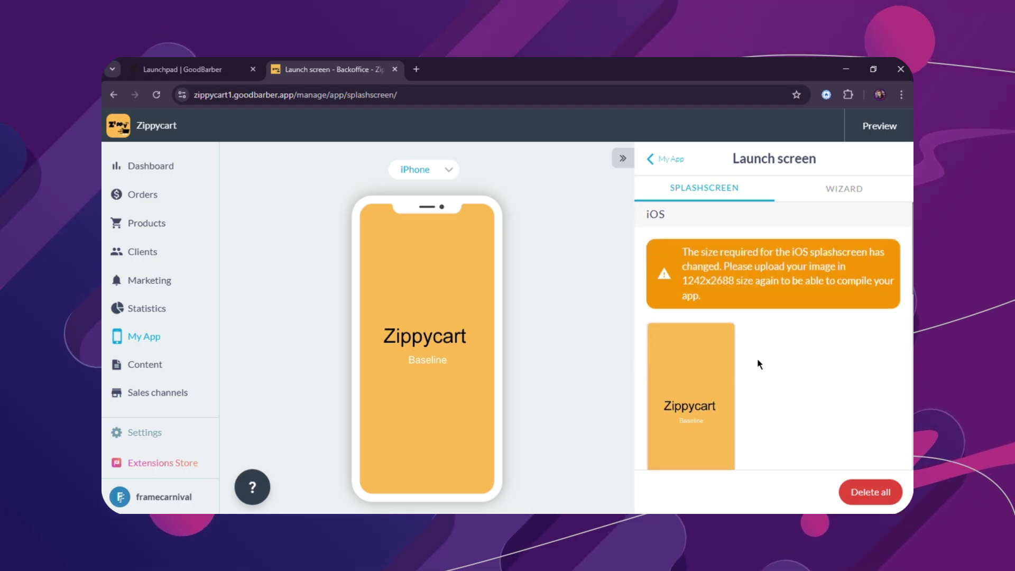
scroll(761, 343, down, 8)
scroll(848, 457, up, 8)
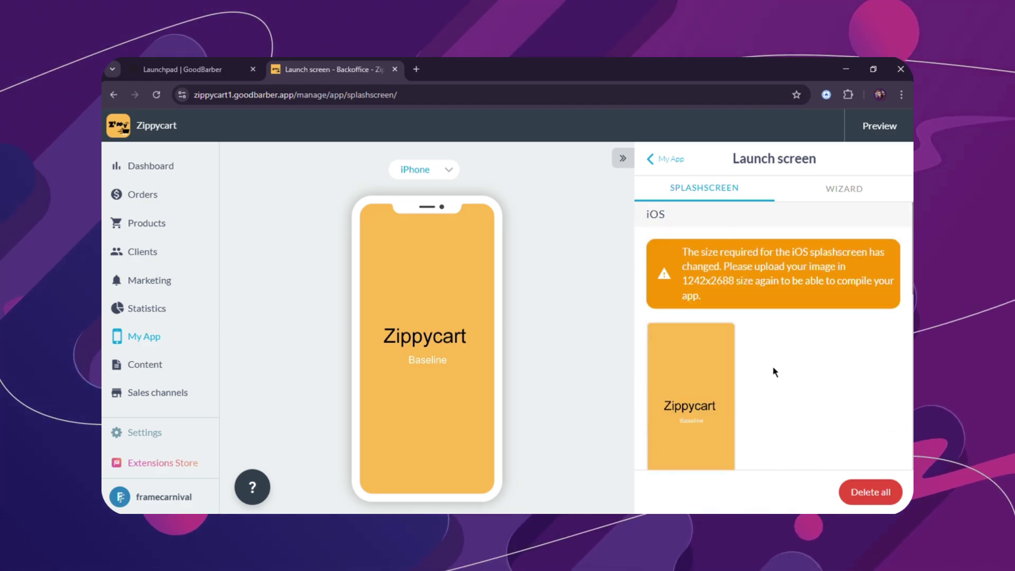
- Open the theme library from My App and browse the available shop themes
click(714, 157)
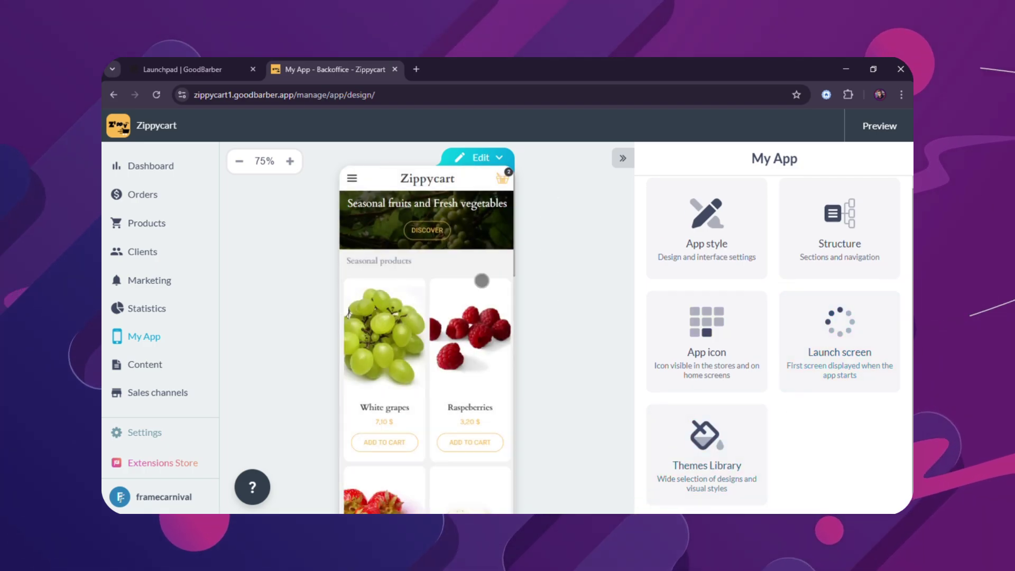
click(722, 440)
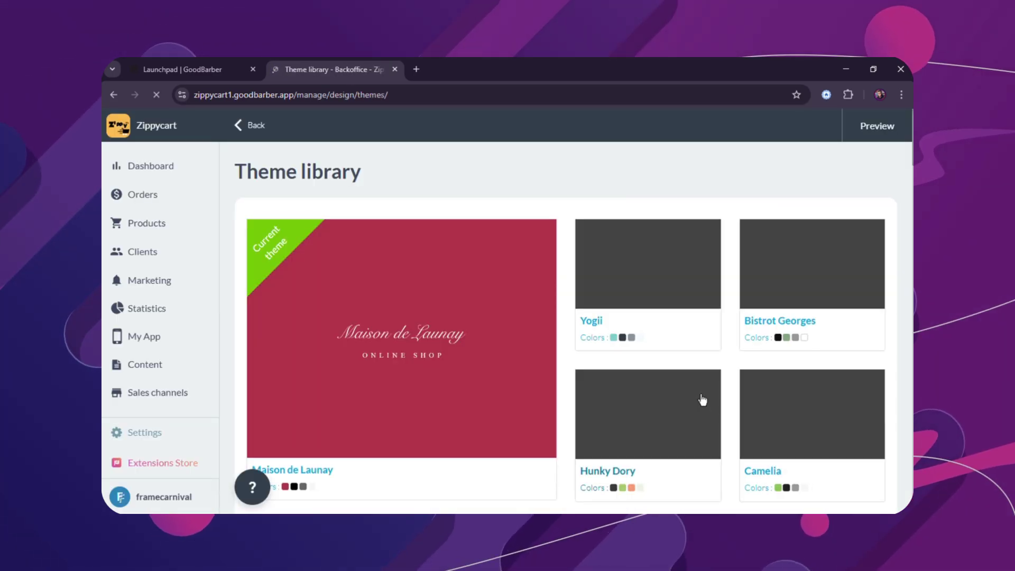
scroll(657, 294, down, 5)
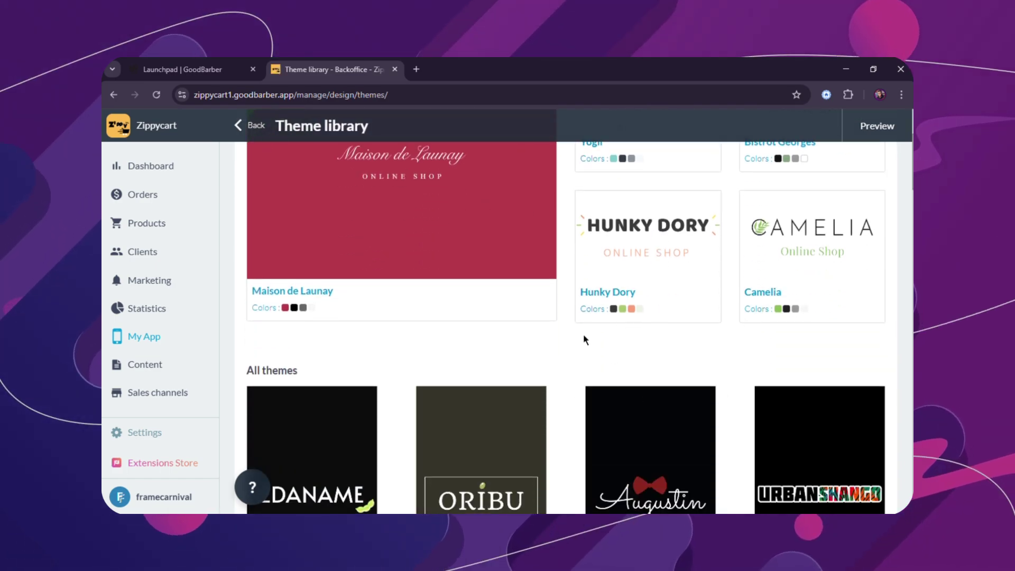
scroll(583, 338, down, 9)
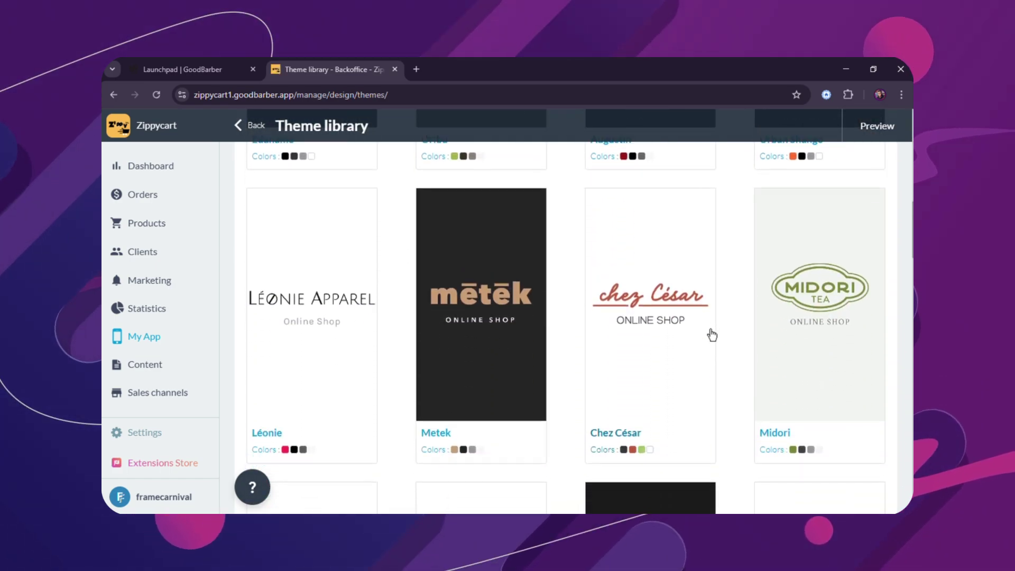
scroll(784, 400, down, 1)
scroll(330, 309, down, 10)
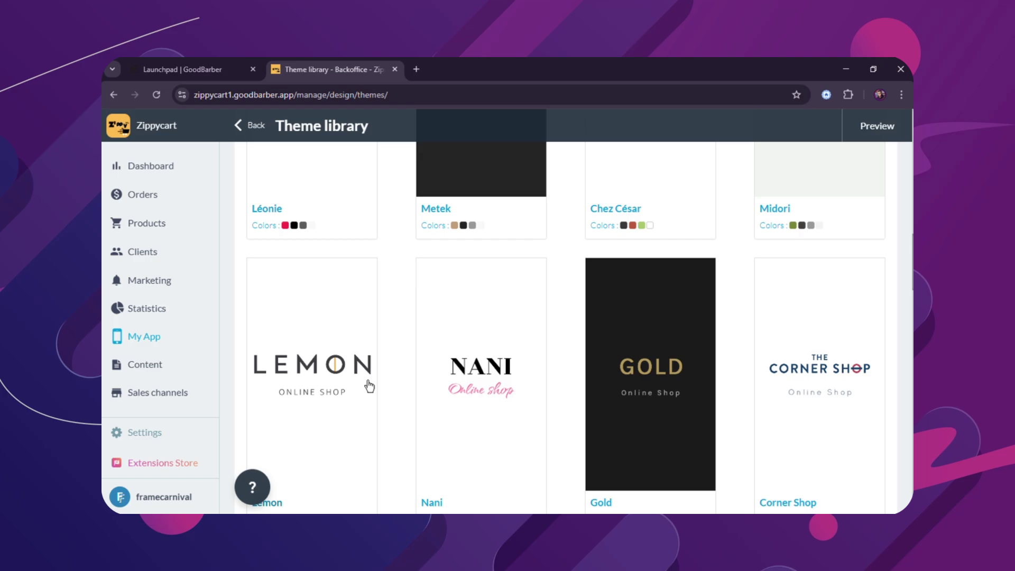
scroll(575, 351, down, 5)
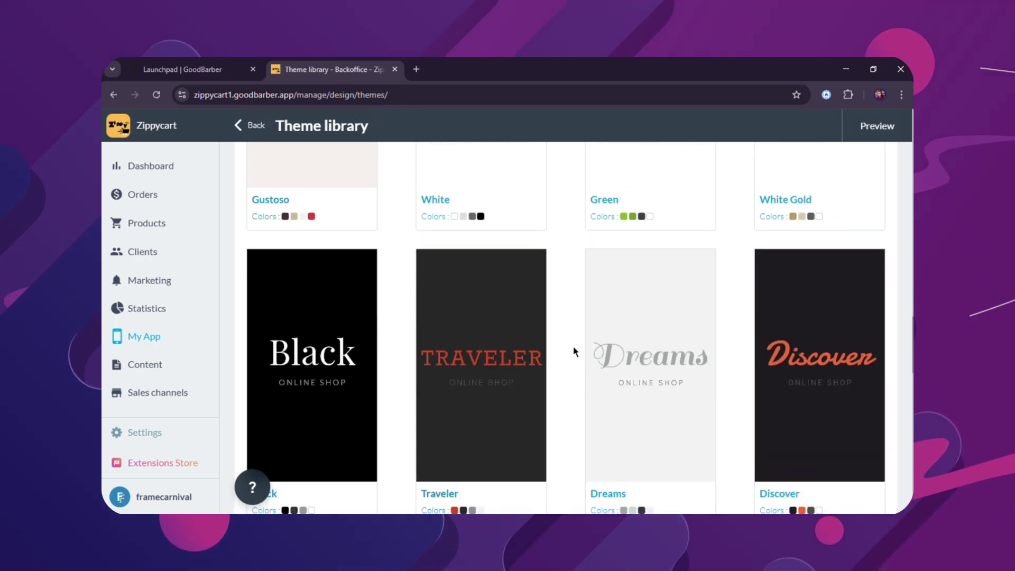
scroll(570, 182, up, 20)
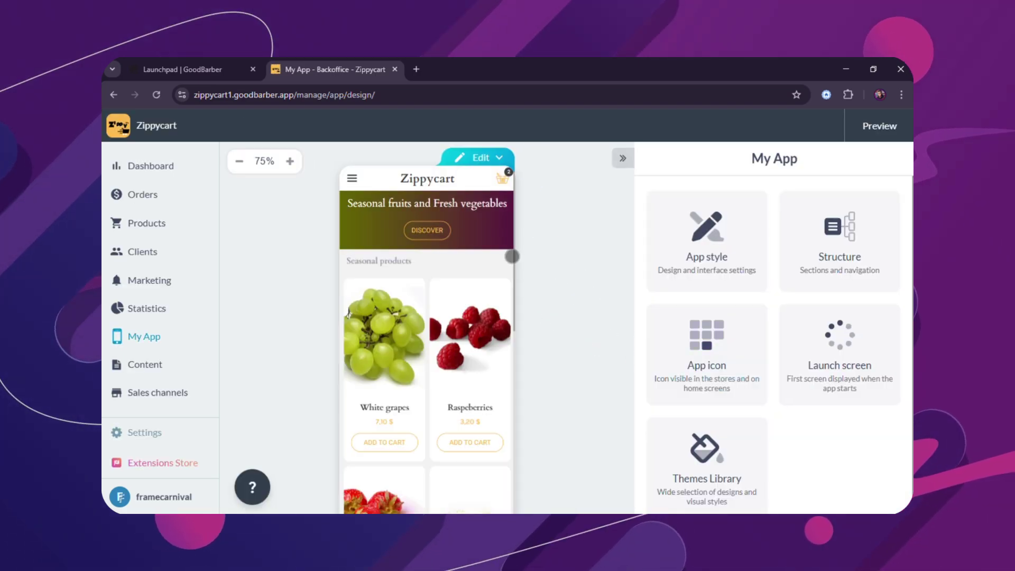
- Examine the app preview's Seasonal section, the White grapes product page and the Rice & Pasta section
click(449, 241)
scroll(403, 247, down, 3)
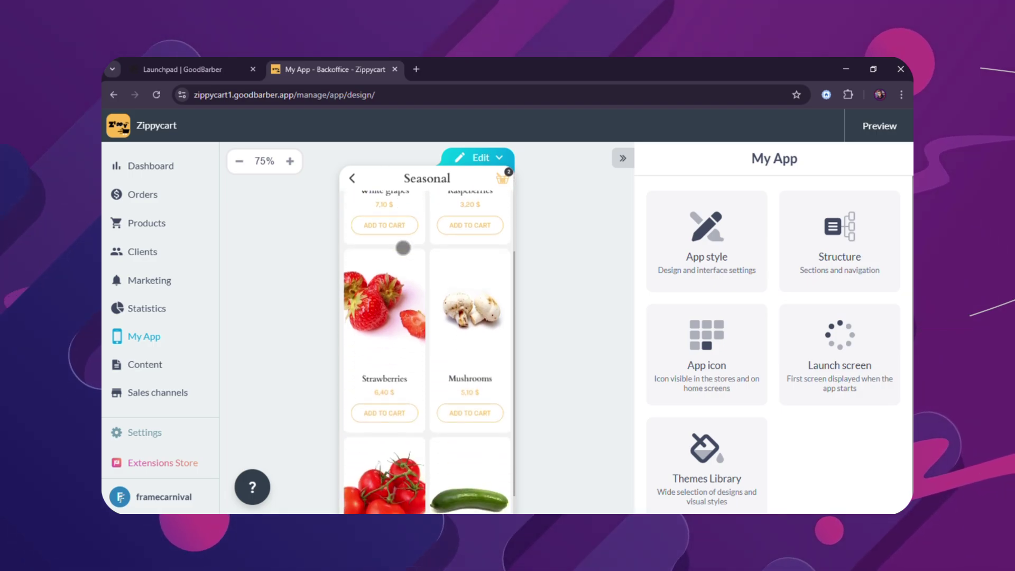
scroll(402, 247, up, 3)
click(410, 252)
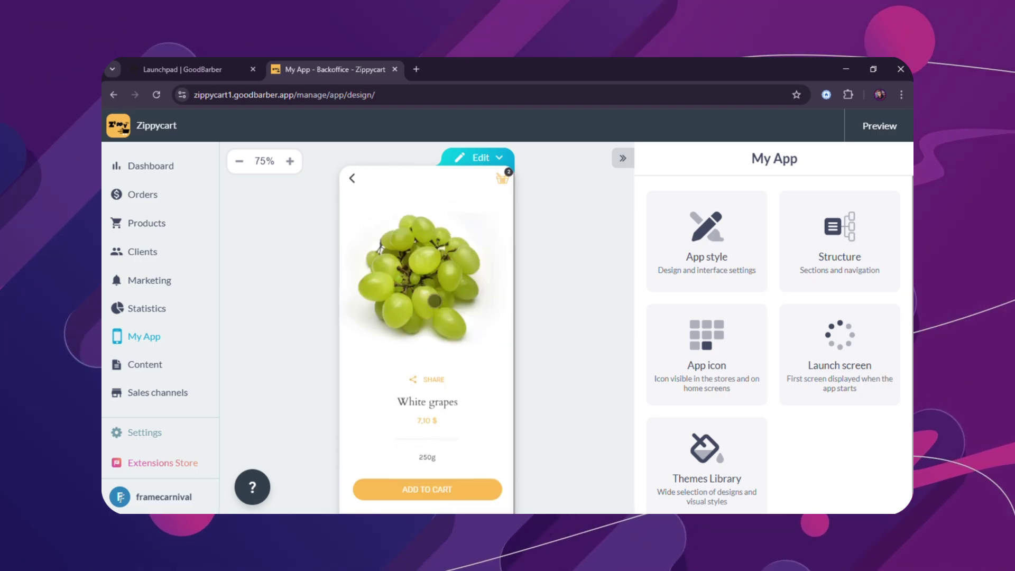
drag(435, 300, 398, 248)
click(469, 254)
drag(470, 254, 386, 210)
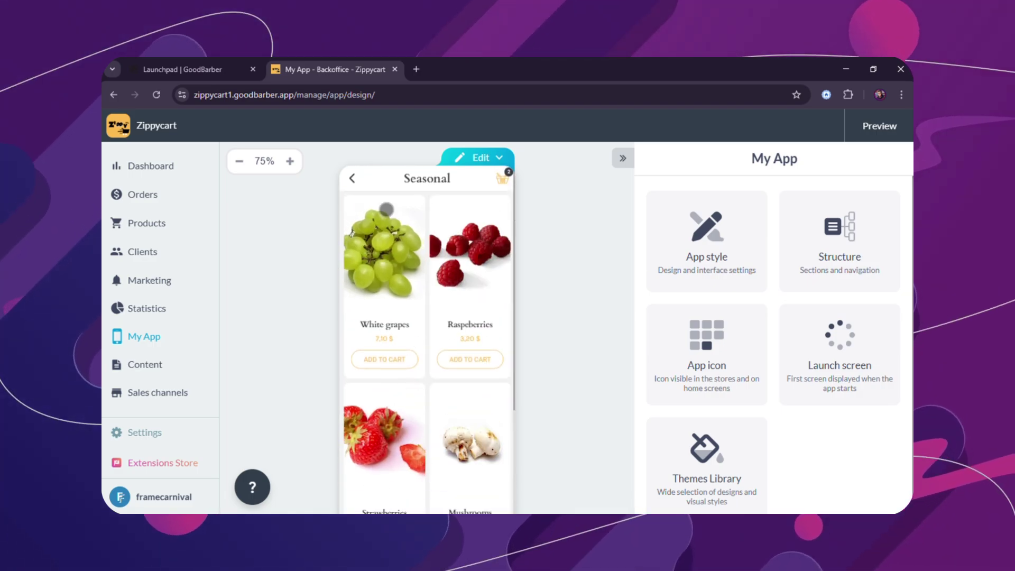
scroll(386, 209, down, 3)
click(352, 178)
scroll(446, 354, down, 2)
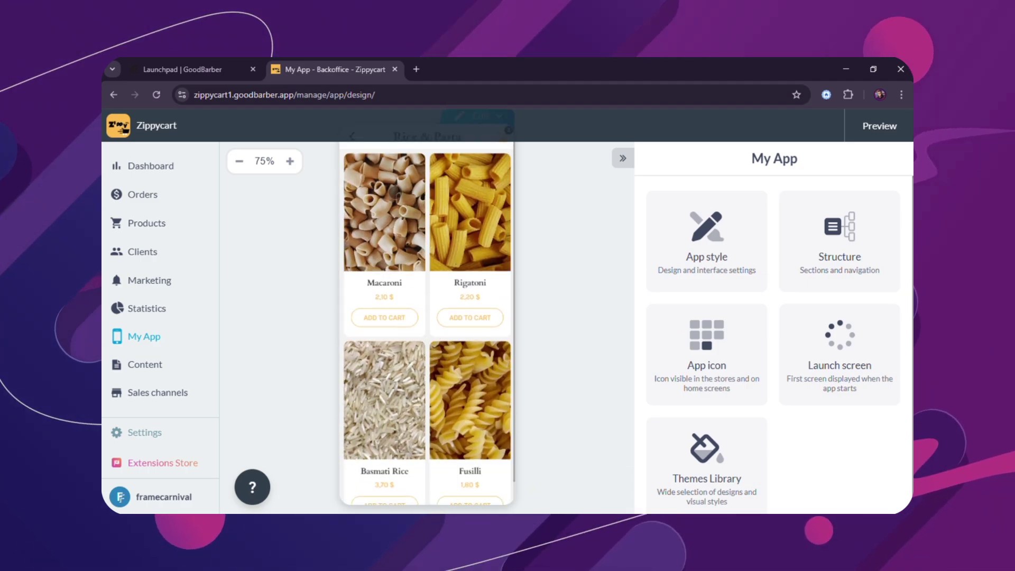
- Check the rest of the preview's home page, its side menu and the My details account form
scroll(428, 317, down, 3)
click(428, 385)
click(352, 178)
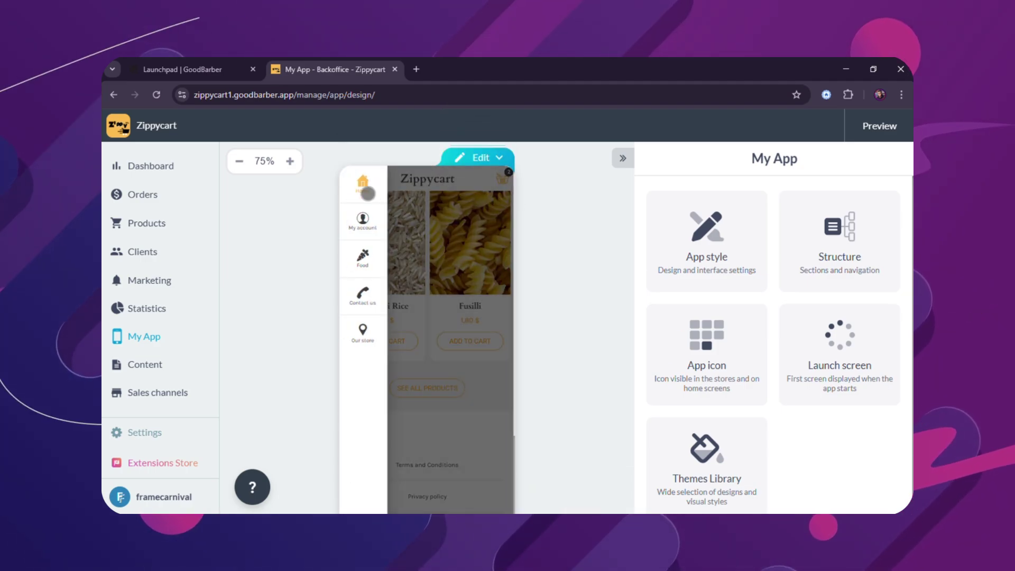
click(363, 192)
click(380, 328)
click(352, 178)
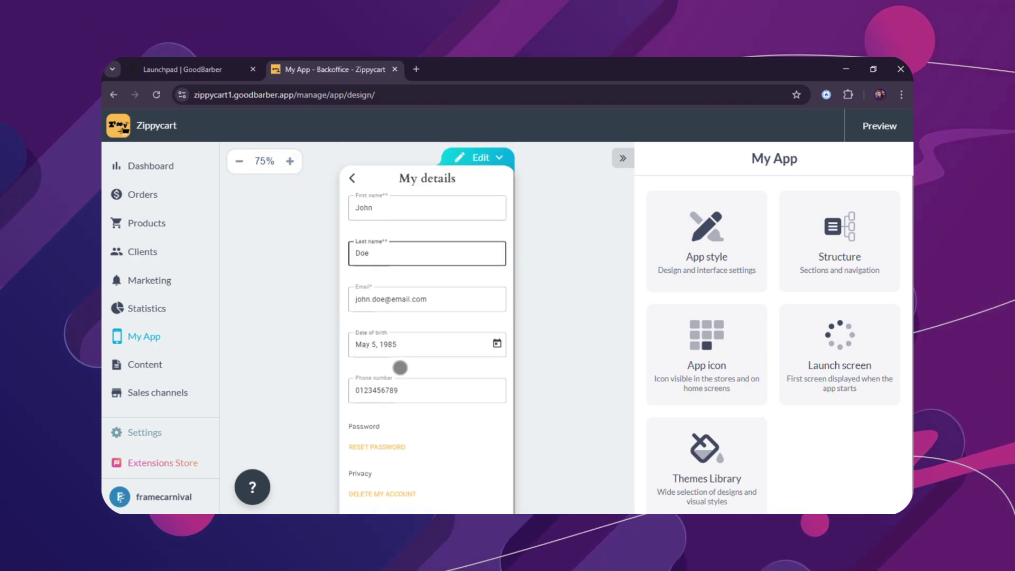
click(356, 202)
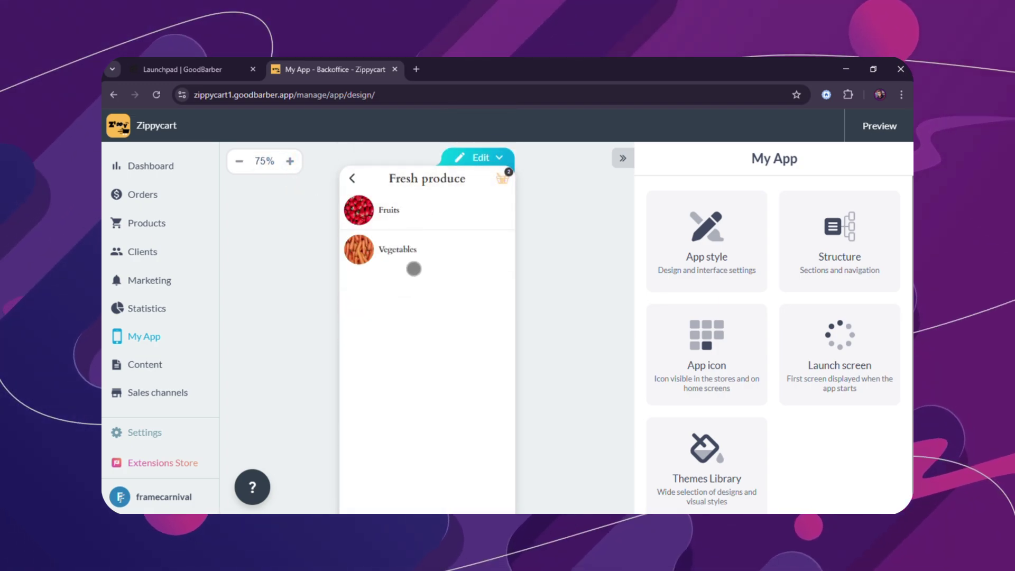
- Browse the Vegetables, Cereals & dried veg and Plant milk product sections in the app preview
click(373, 258)
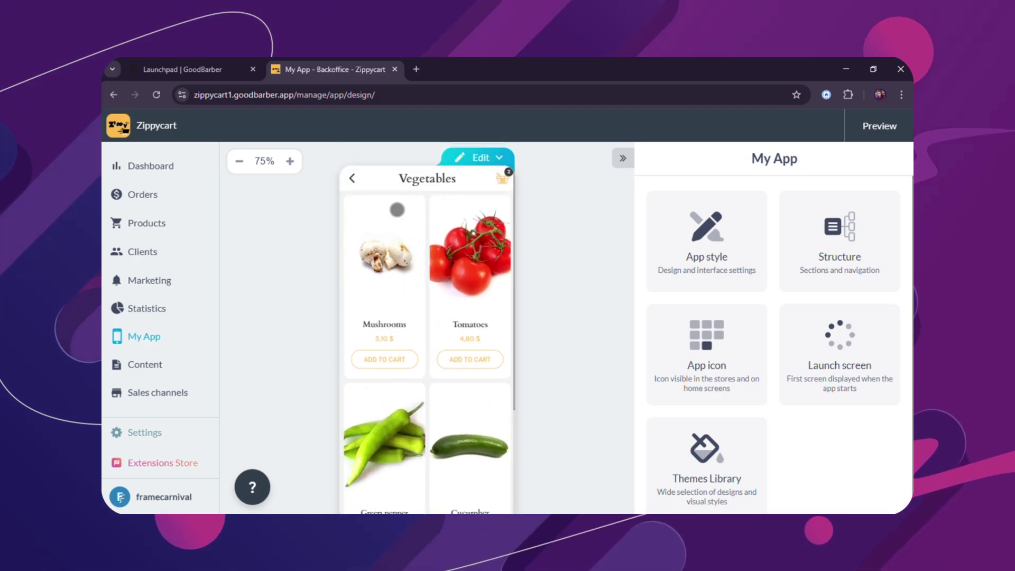
click(354, 179)
click(412, 249)
scroll(423, 376, down, 5)
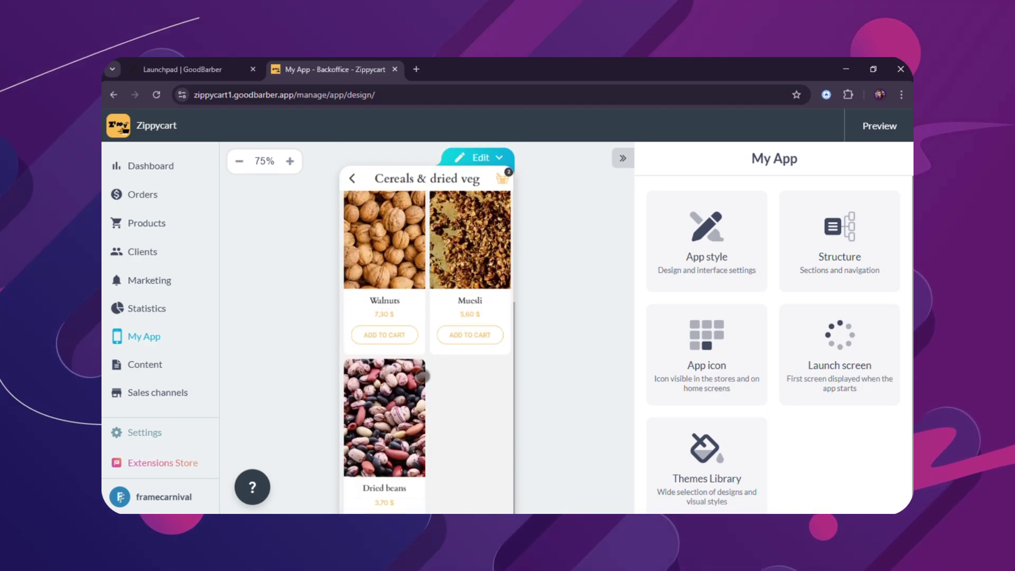
scroll(423, 343, up, 5)
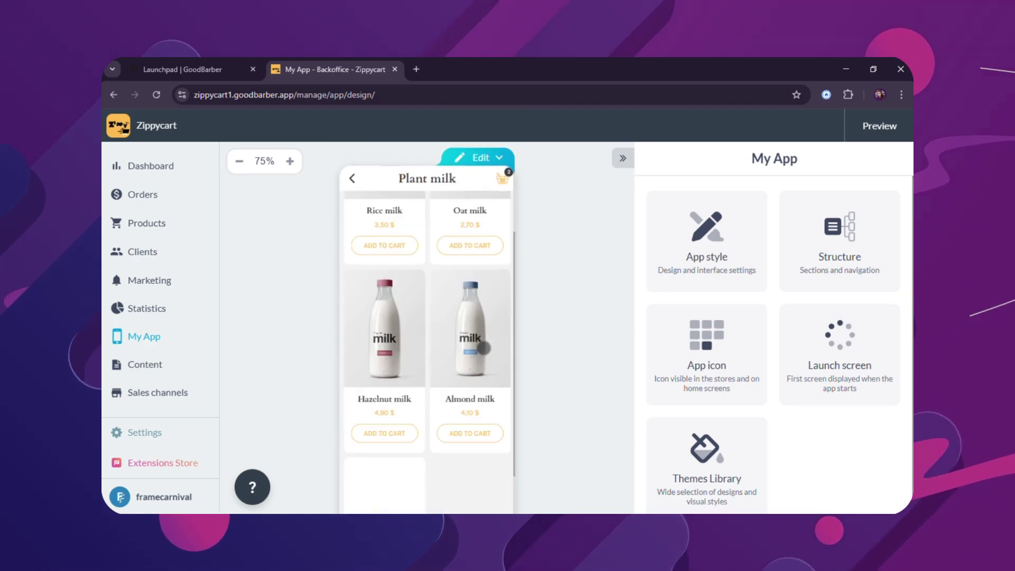
scroll(404, 375, down, 3)
scroll(405, 376, up, 3)
- Leave the food sections and view the store's location map in the app preview
click(352, 139)
scroll(401, 292, down, 5)
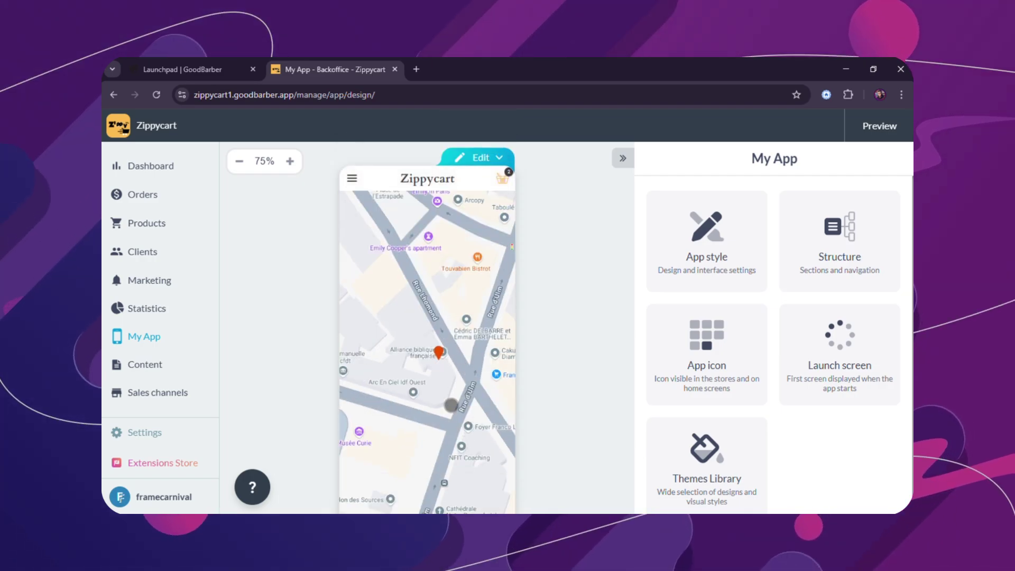
click(352, 178)
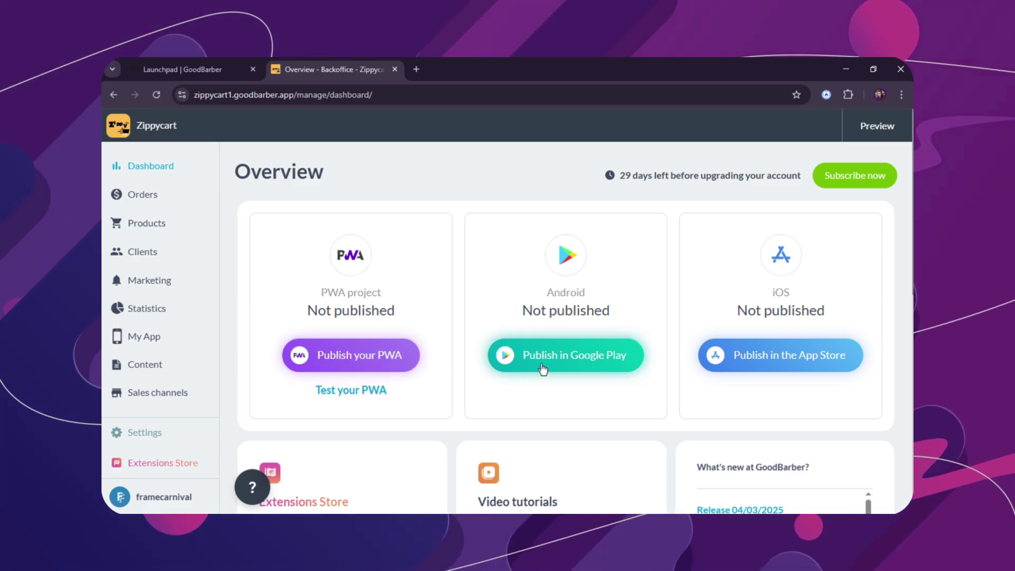
- Examine the Dashboard overview's PWA, Google Play and App Store publishing options and its help resources
scroll(718, 365, down, 5)
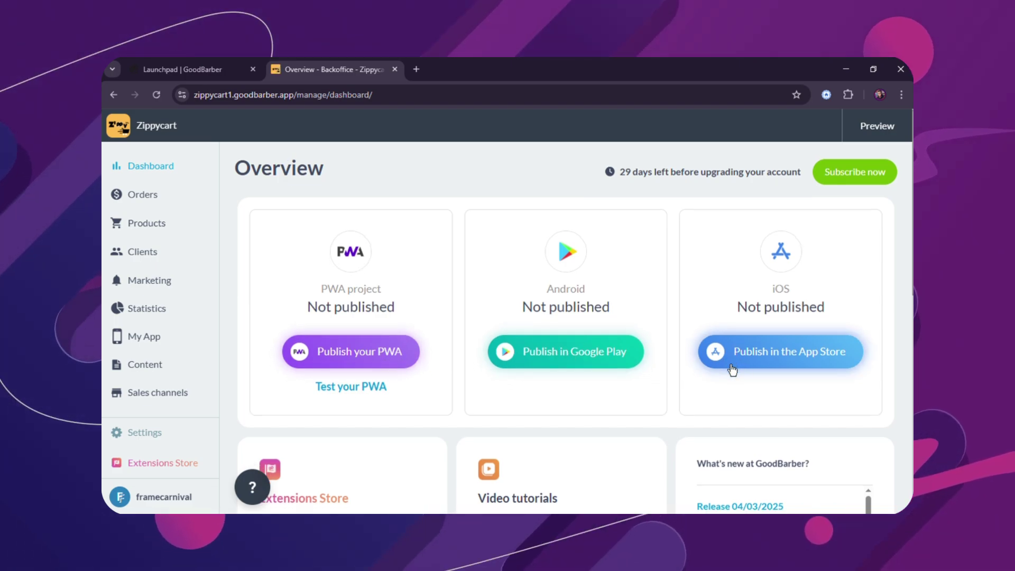
scroll(546, 434, down, 5)
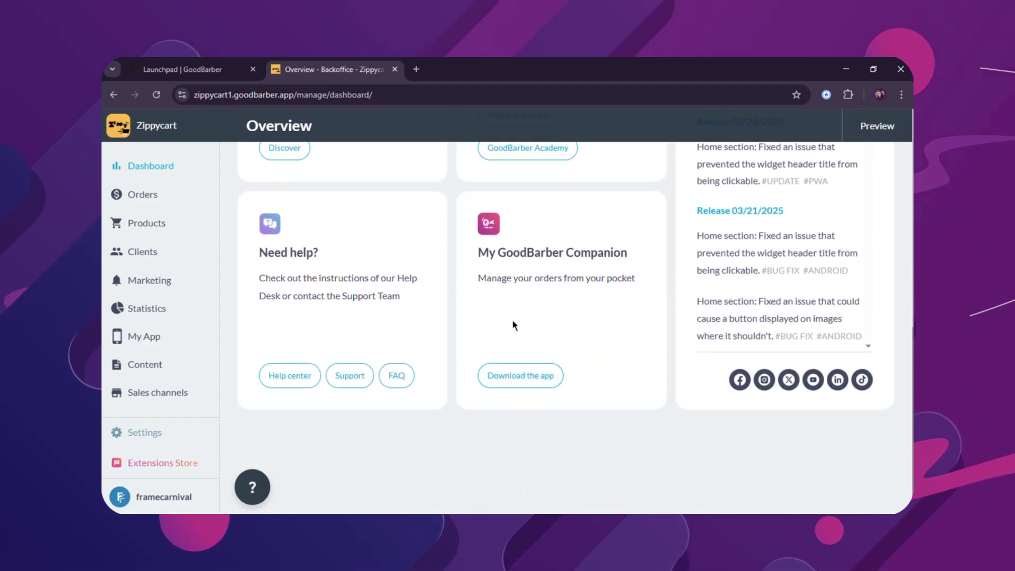
scroll(513, 325, up, 10)
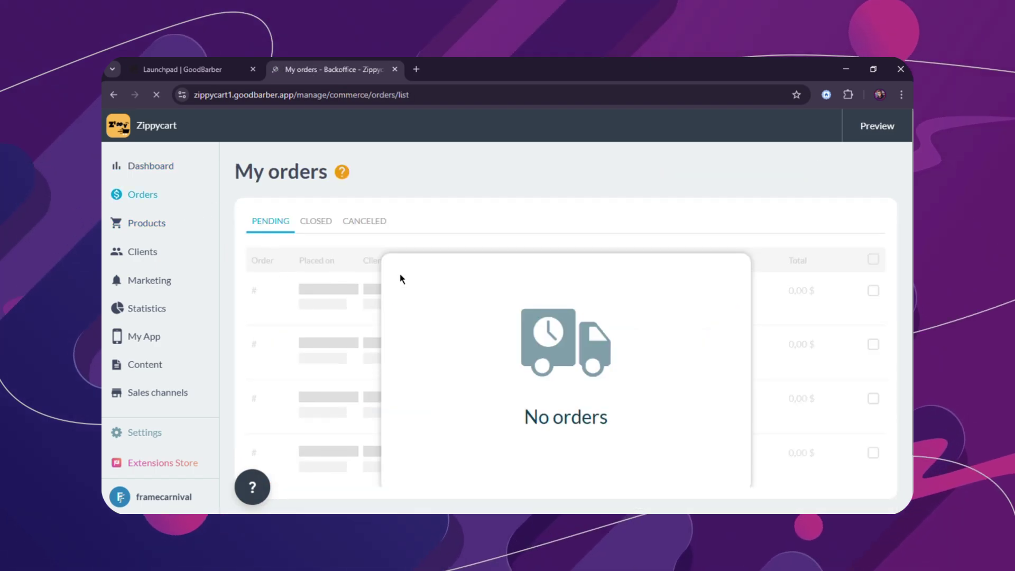
- Open the form for adding a new product and look through its image, pricing and More info sections
mouse_move(193, 245)
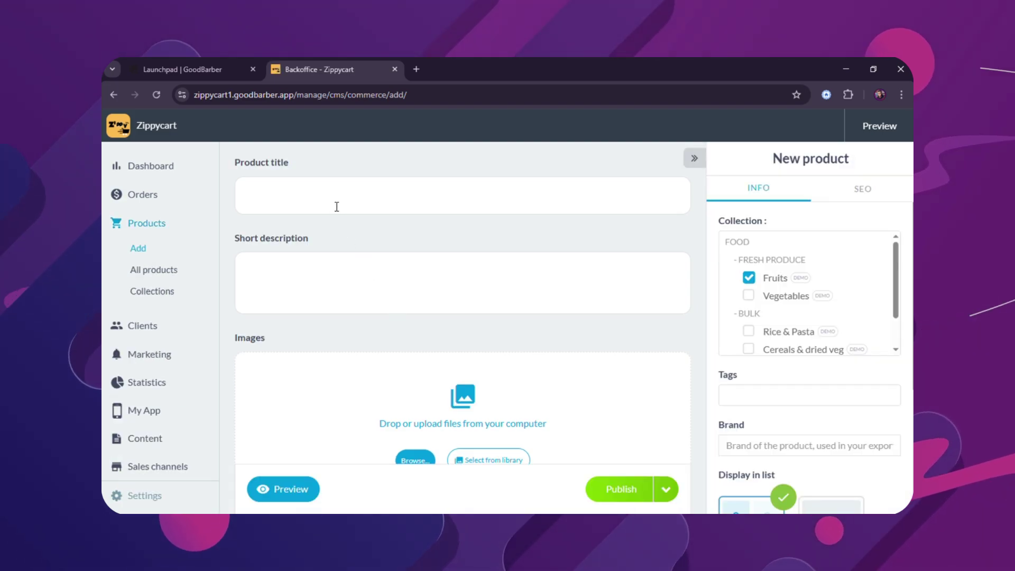
scroll(486, 316, down, 3)
scroll(559, 363, down, 5)
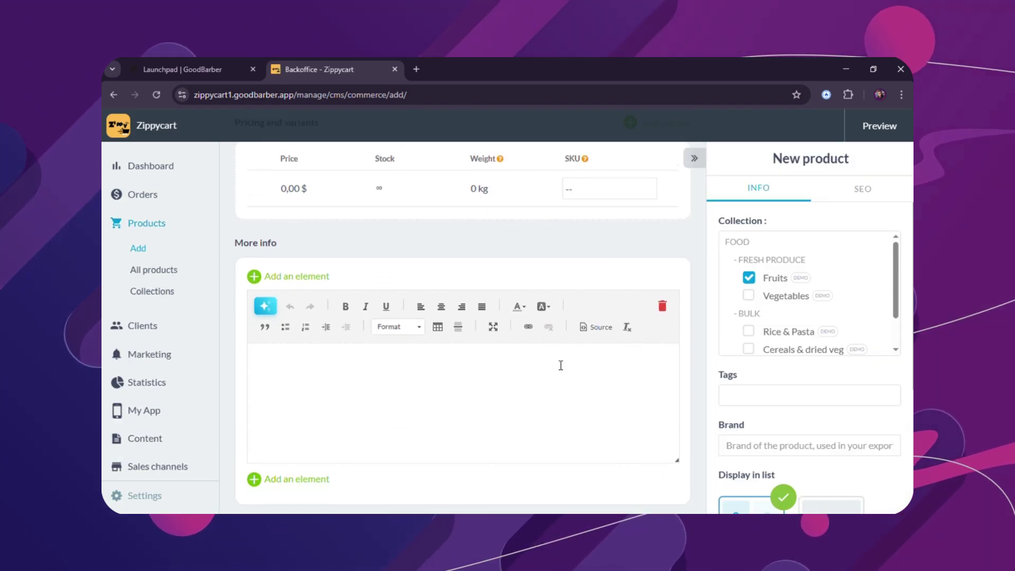
scroll(308, 286, up, 8)
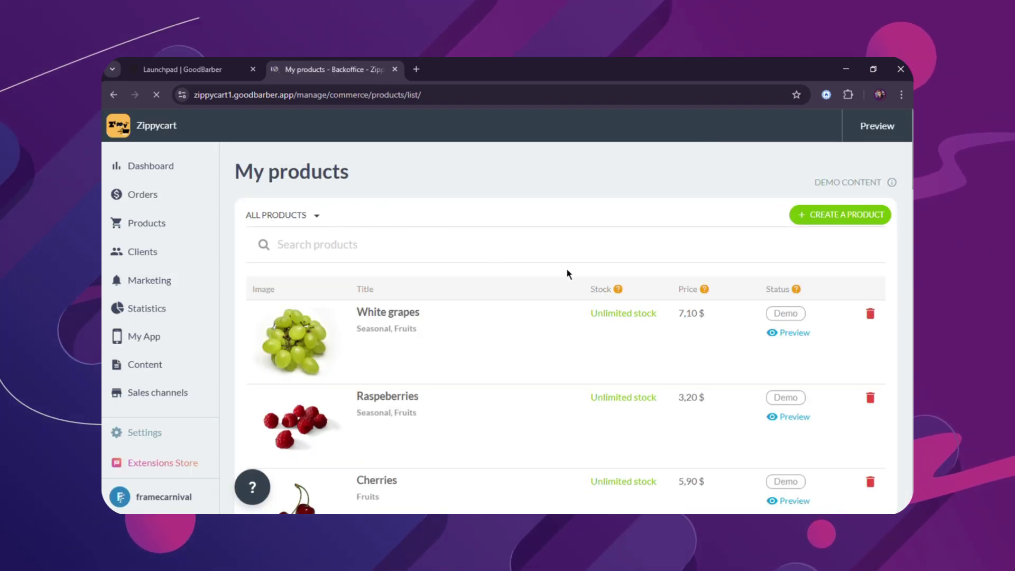
- Look through the All products list with its stock, price and status columns
scroll(566, 271, down, 5)
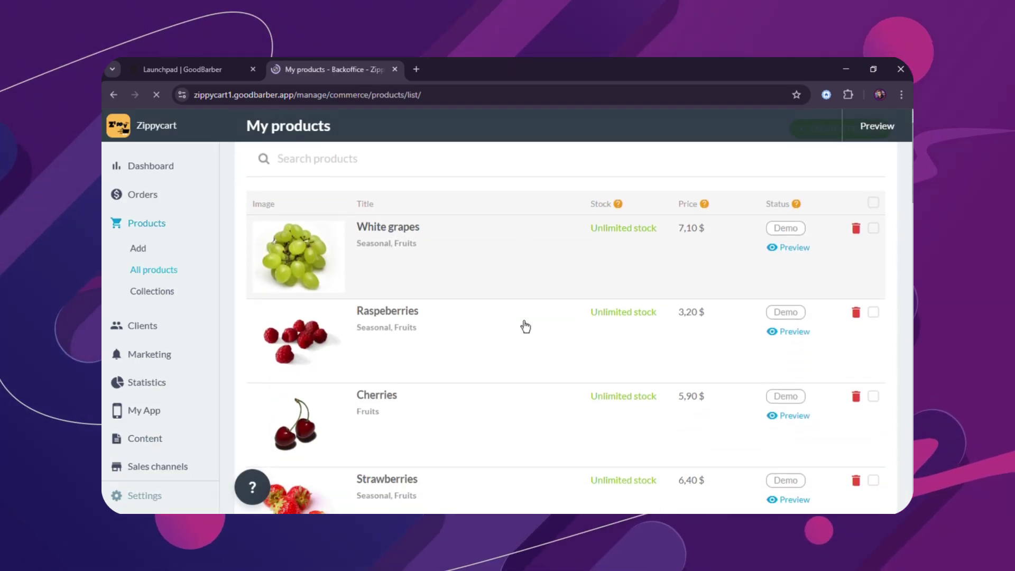
scroll(525, 326, down, 5)
scroll(521, 328, up, 12)
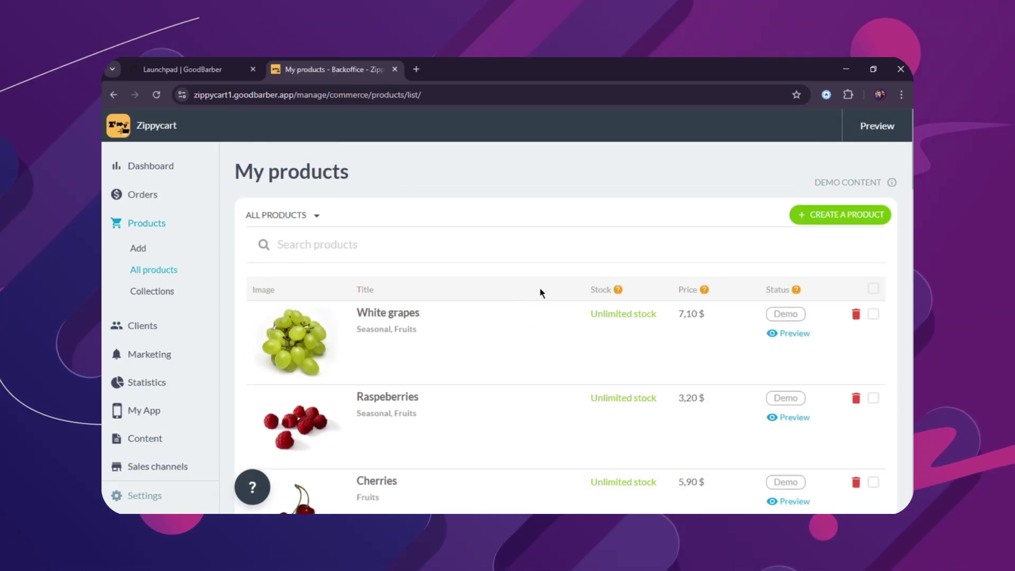
- Open the White grapes product for editing, check its description, images and pricing fields, and return to the products list
click(588, 329)
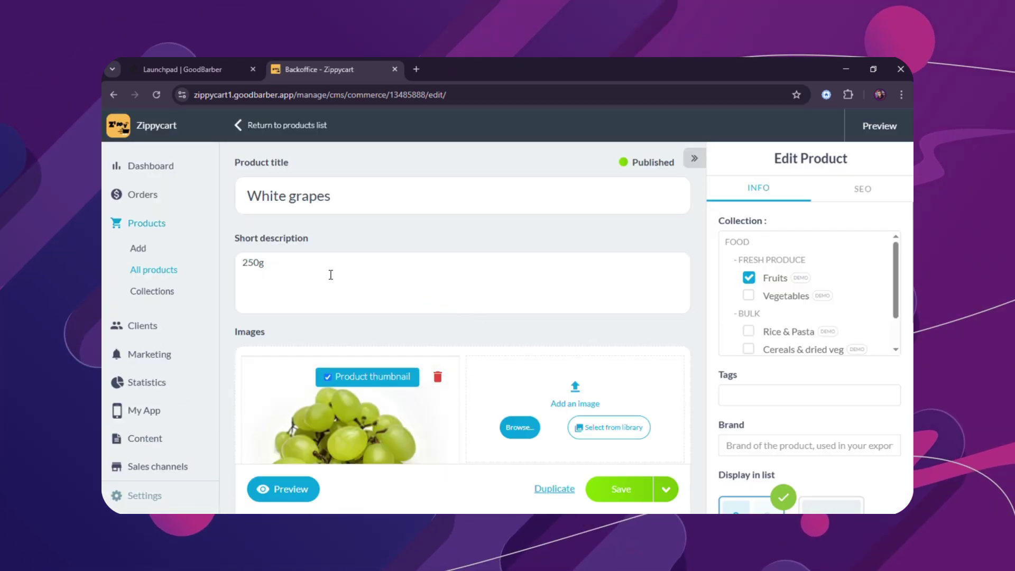
click(331, 275)
scroll(381, 278, down, 3)
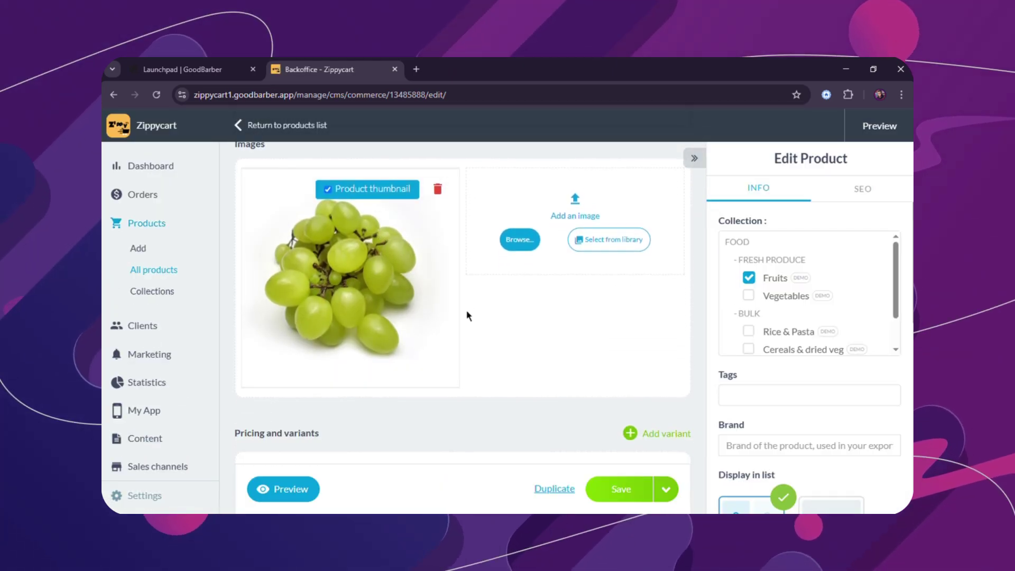
scroll(423, 323, down, 5)
scroll(431, 339, up, 3)
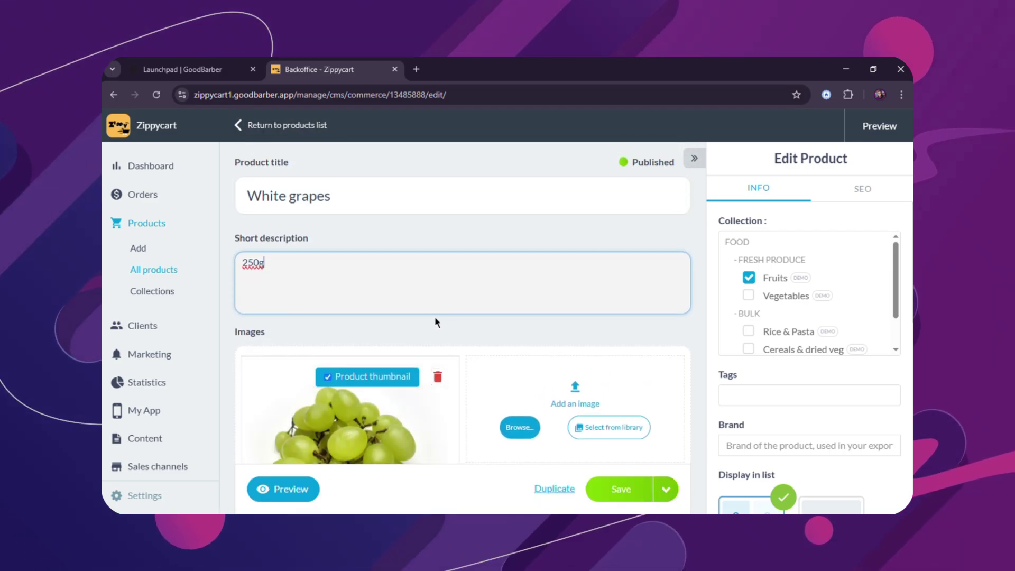
key(F5)
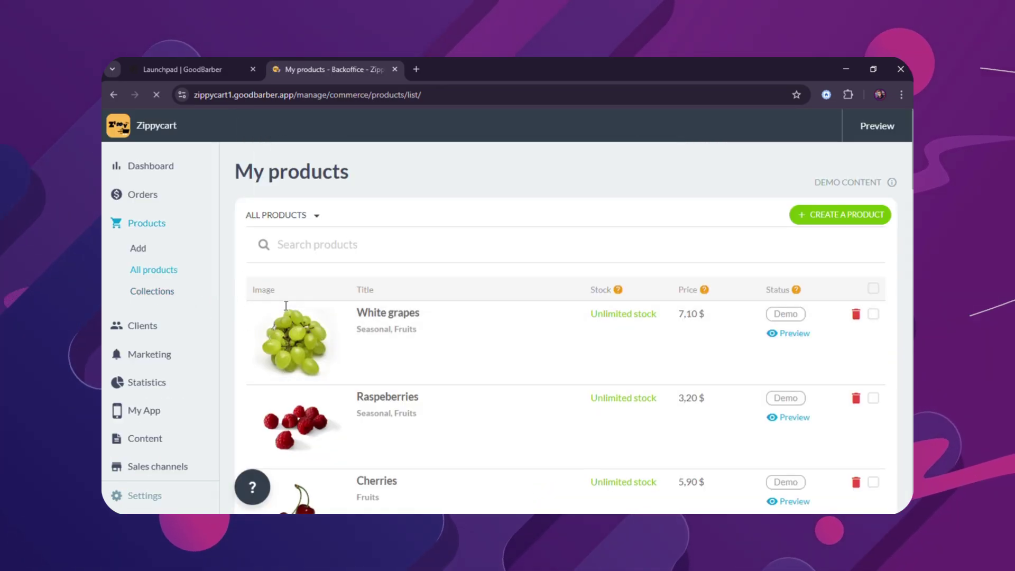
- Look through the product collections and their visibility in the menu
scroll(518, 340, down, 5)
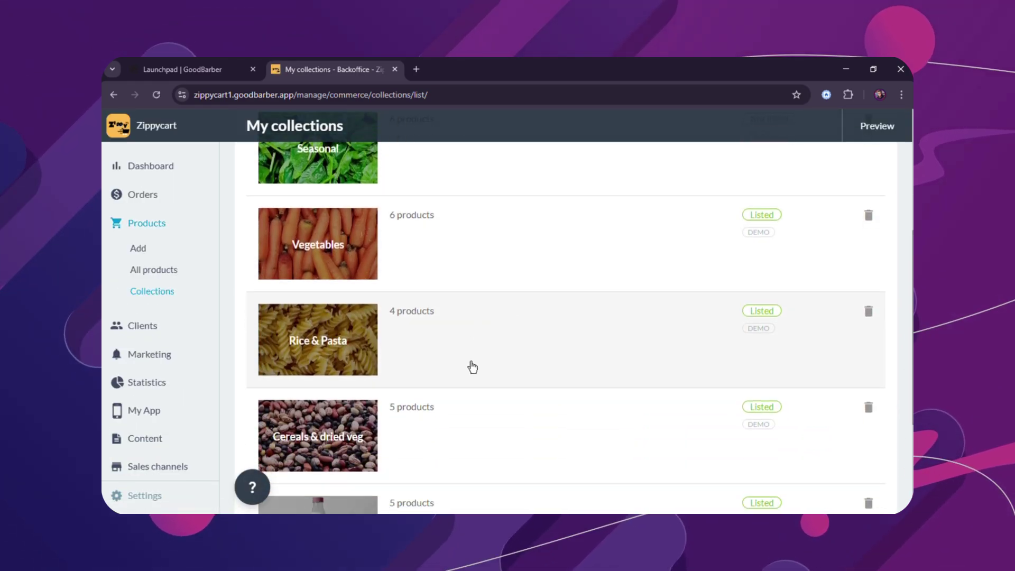
scroll(472, 367, down, 3)
scroll(469, 378, up, 8)
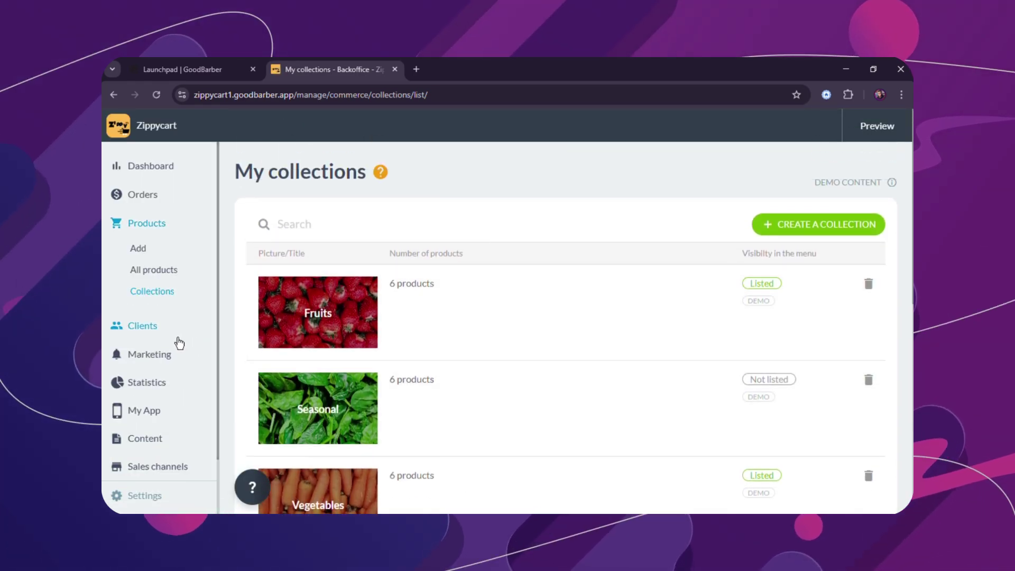
- Open the Clients page and check both its clients list and its leads list
click(260, 332)
scroll(407, 312, down, 2)
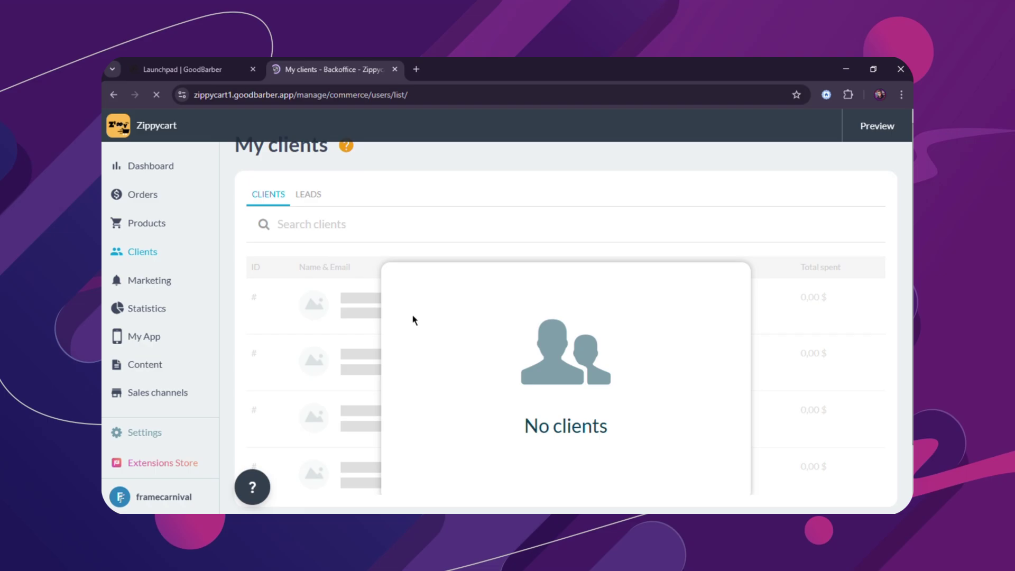
scroll(317, 254, up, 2)
click(312, 222)
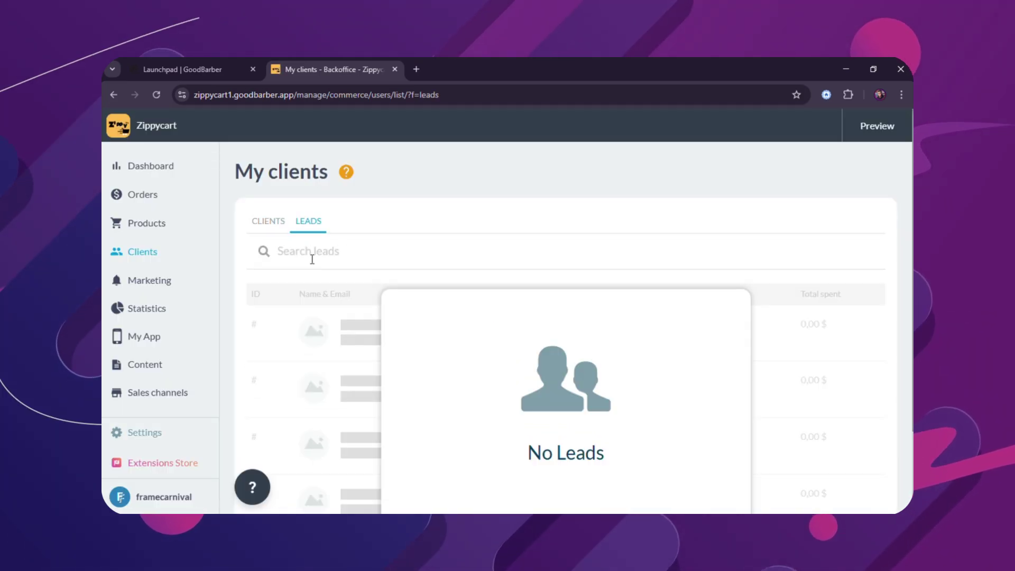
click(262, 222)
- Open the Activity statistics and examine the sales, average cart, orders and checkout conversion figures
click(162, 322)
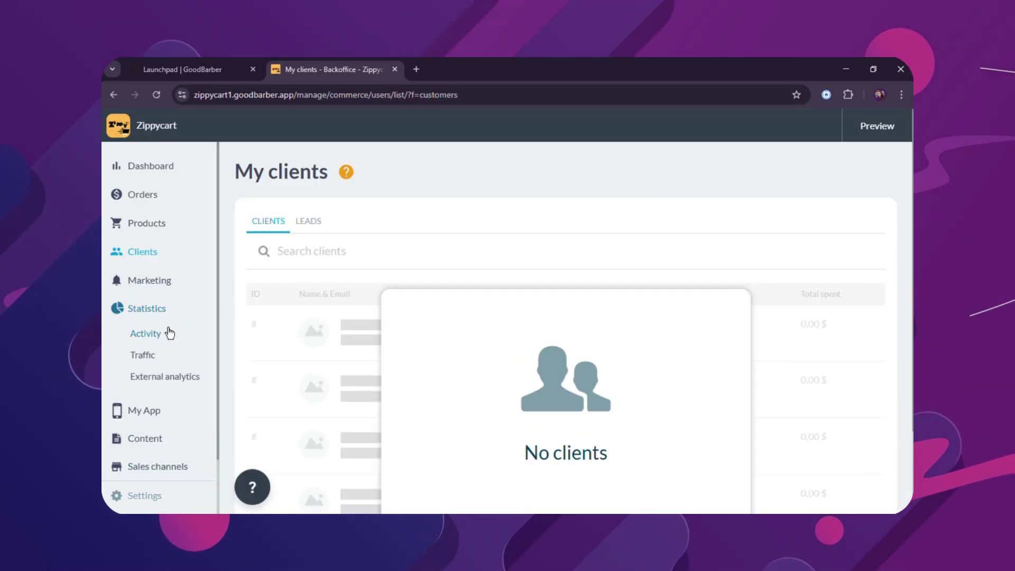
scroll(526, 321, down, 1)
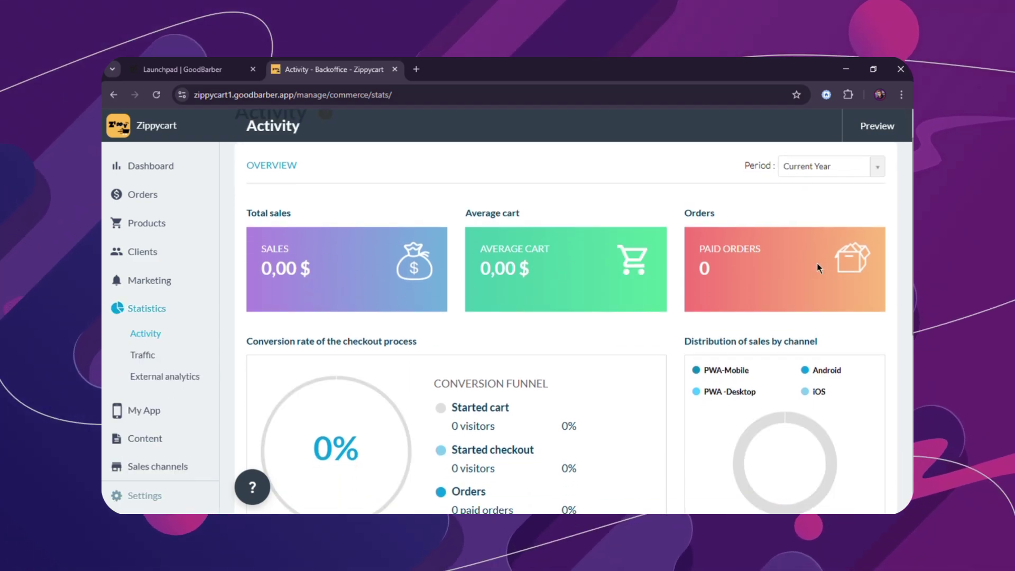
scroll(793, 307, down, 3)
scroll(460, 299, up, 1)
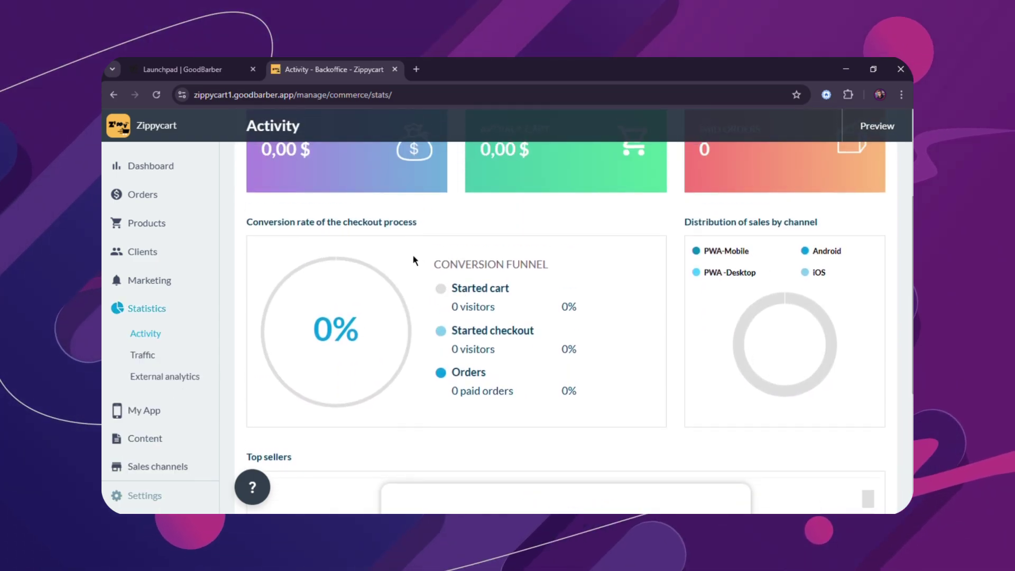
- Check the Traffic statistics, and examine the iOS Google Analytics for Firebase instructions under External analytics
scroll(403, 255, up, 1)
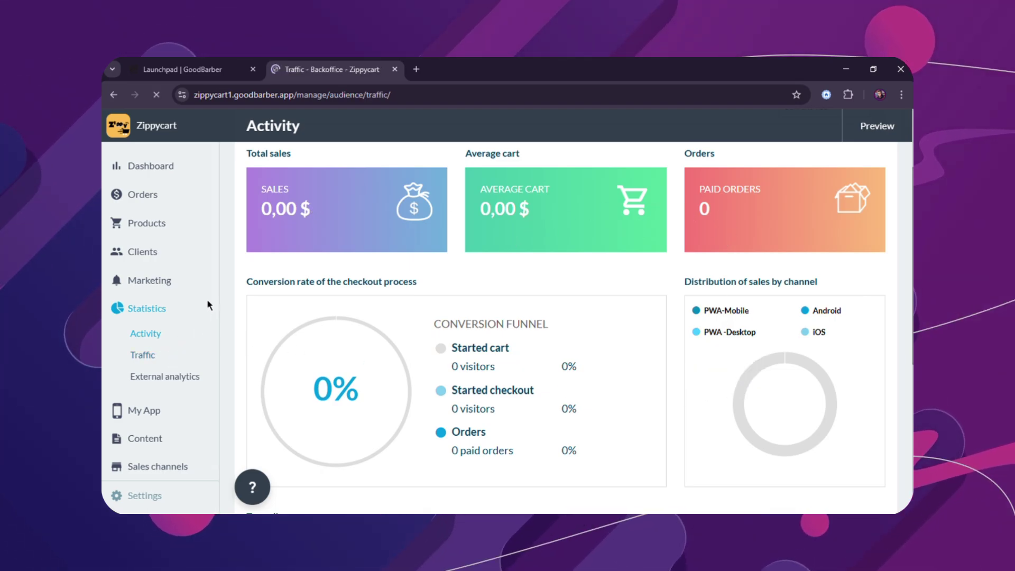
click(193, 377)
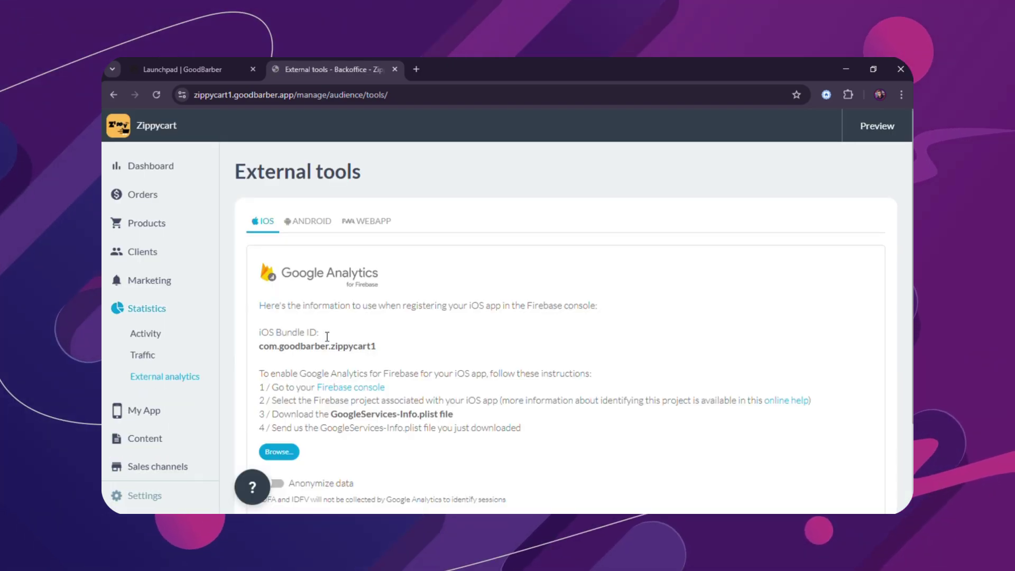
scroll(293, 330, down, 3)
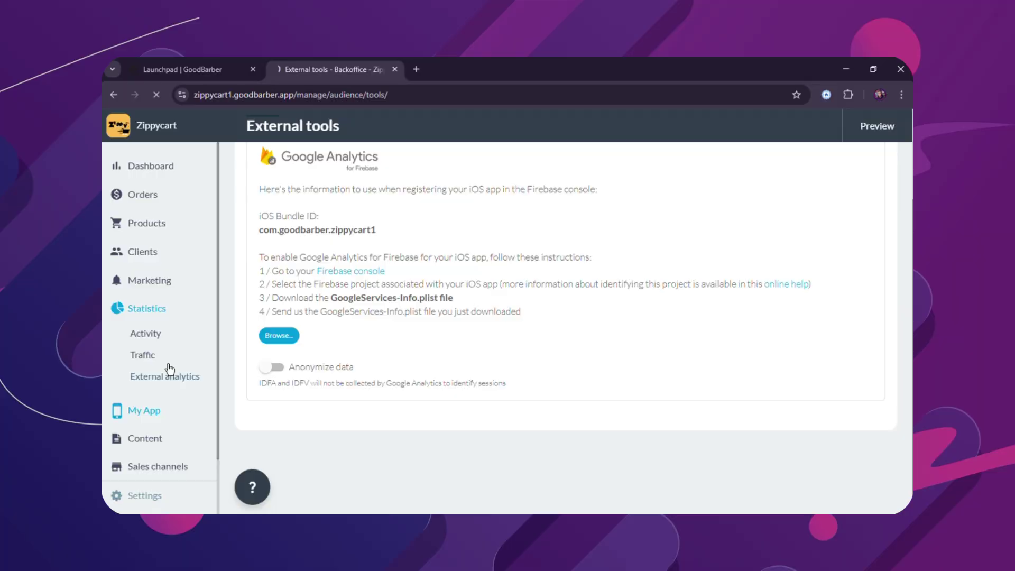